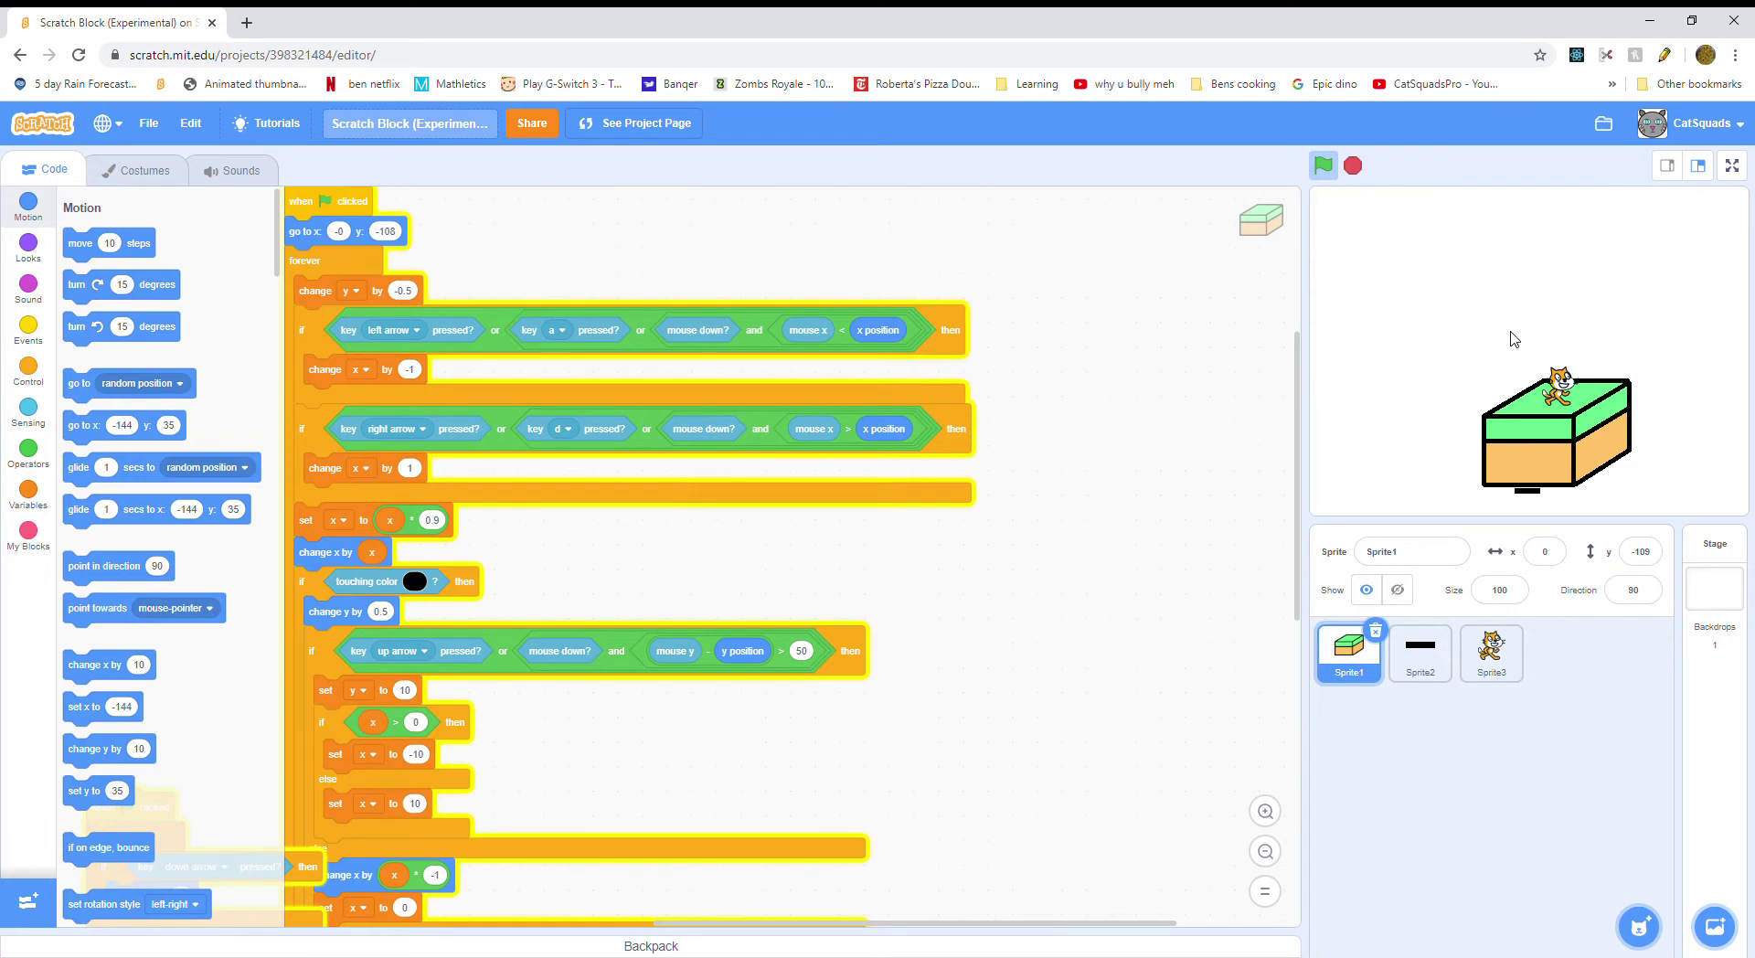
- Test the running project by making the block jump and move around the stage
{"action": "left_click", "coordinate": [1511, 333]}
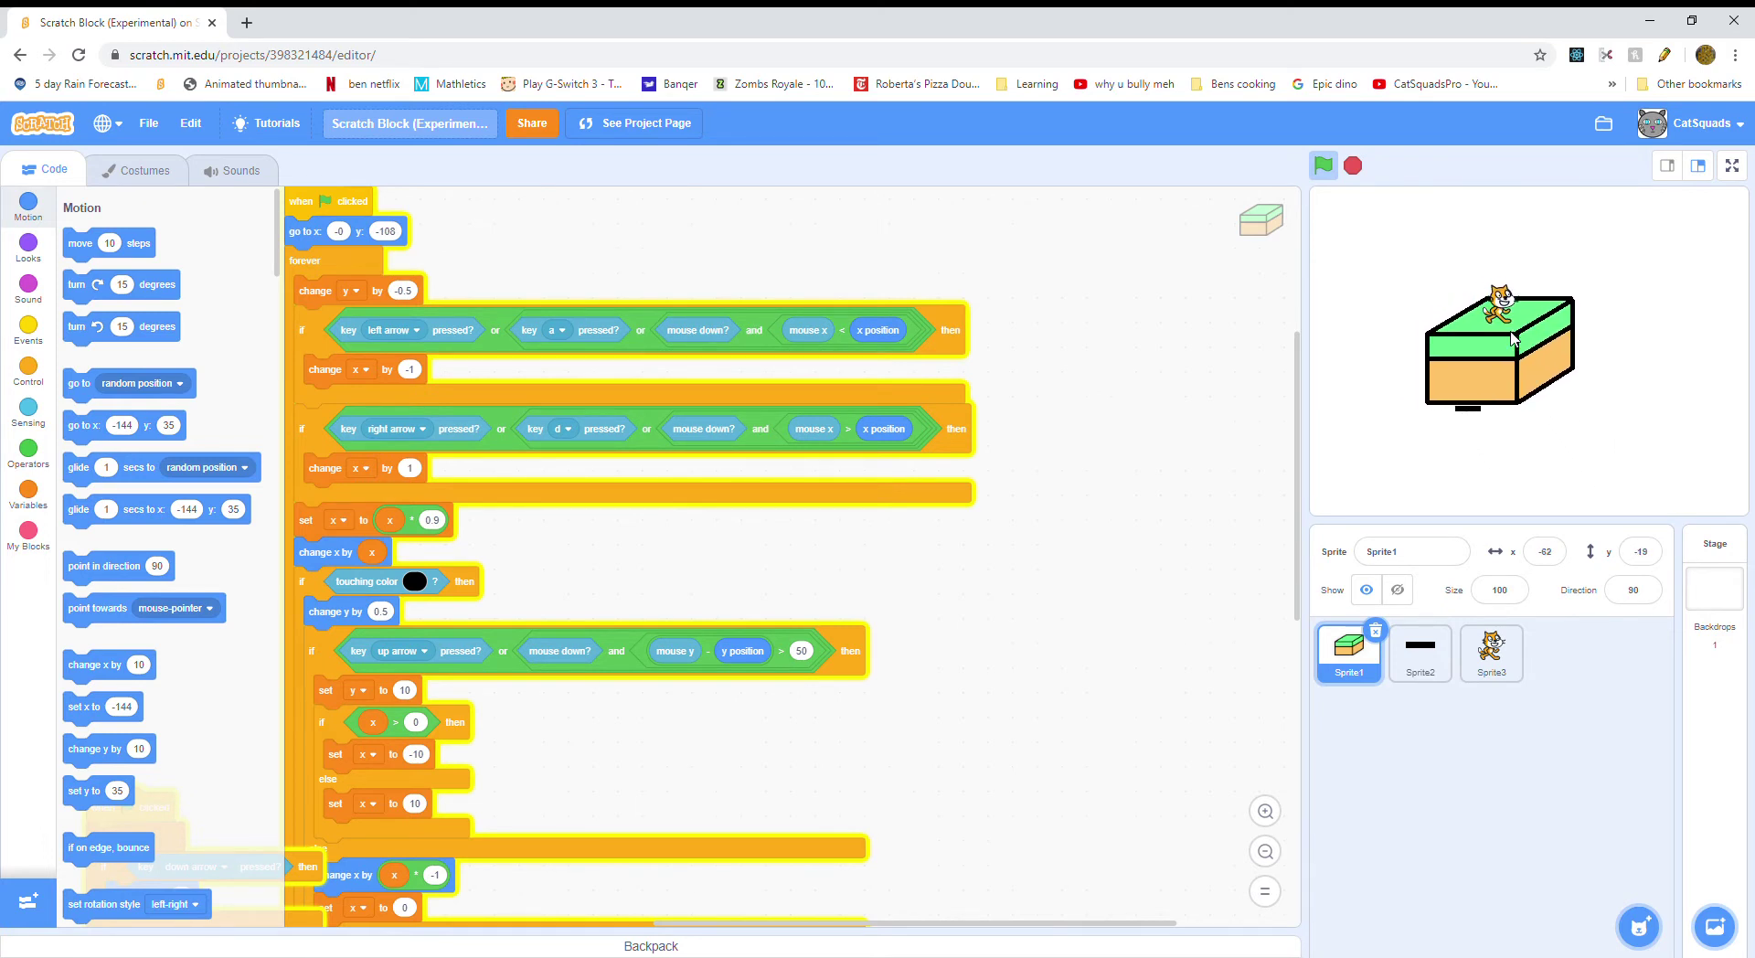
{"action": "left_click", "coordinate": [1511, 339]}
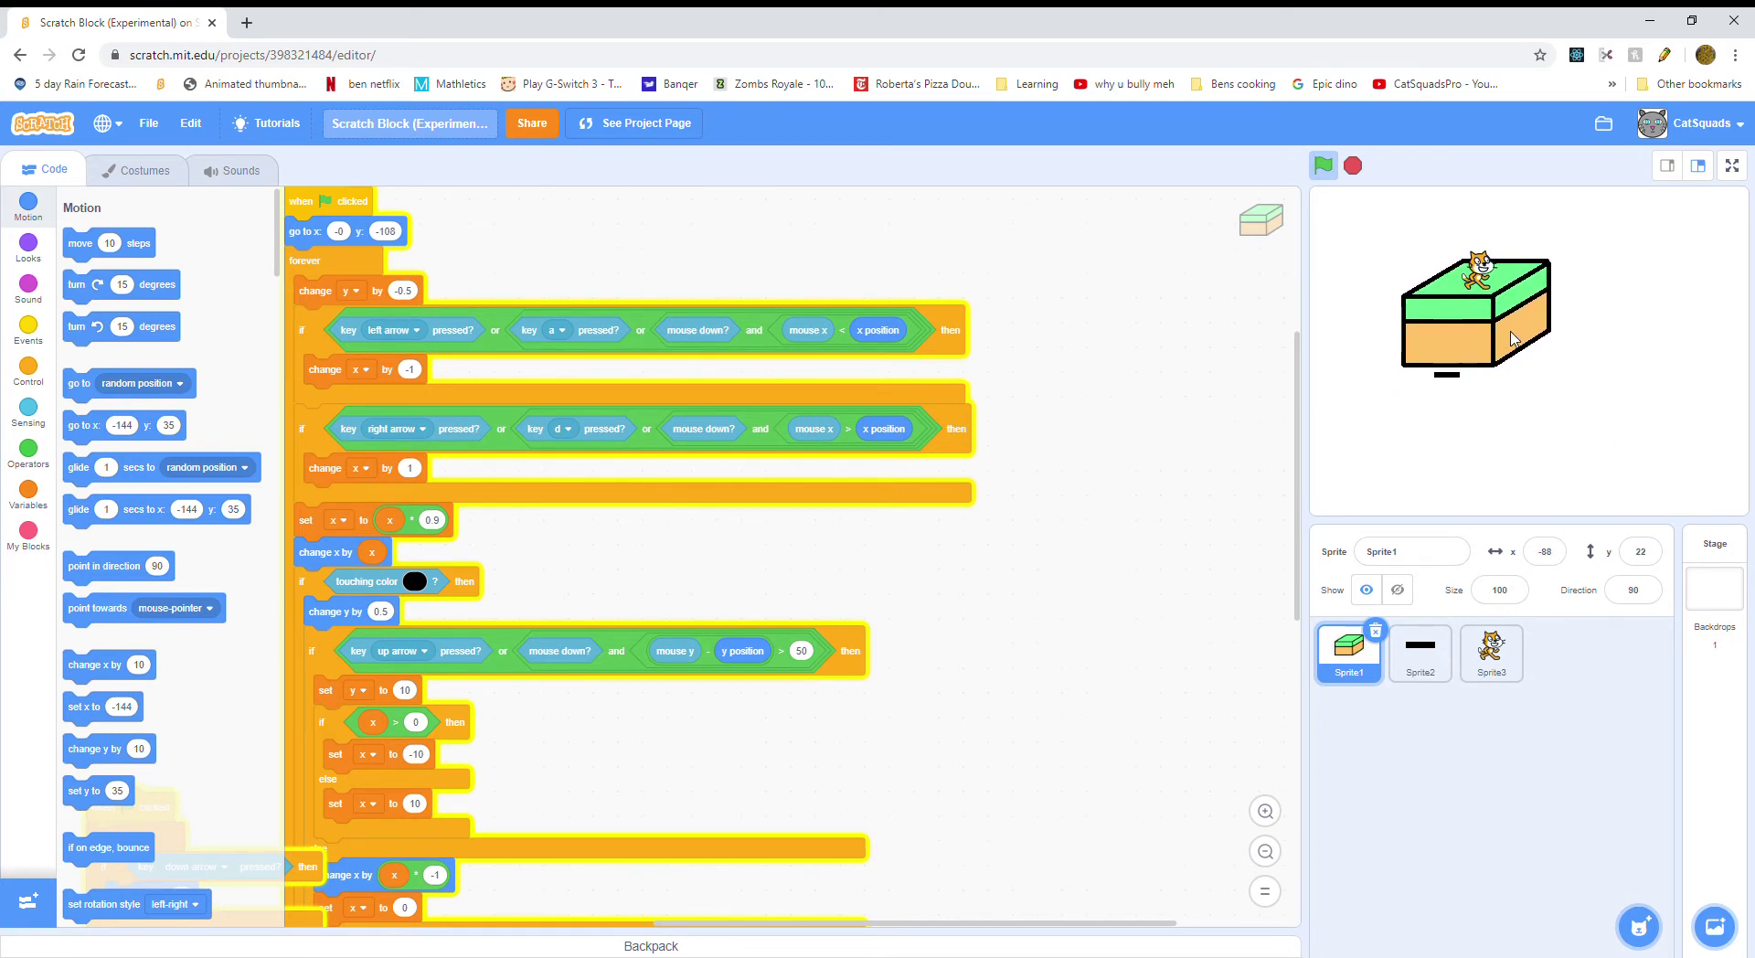
{"action": "left_click", "coordinate": [1511, 339]}
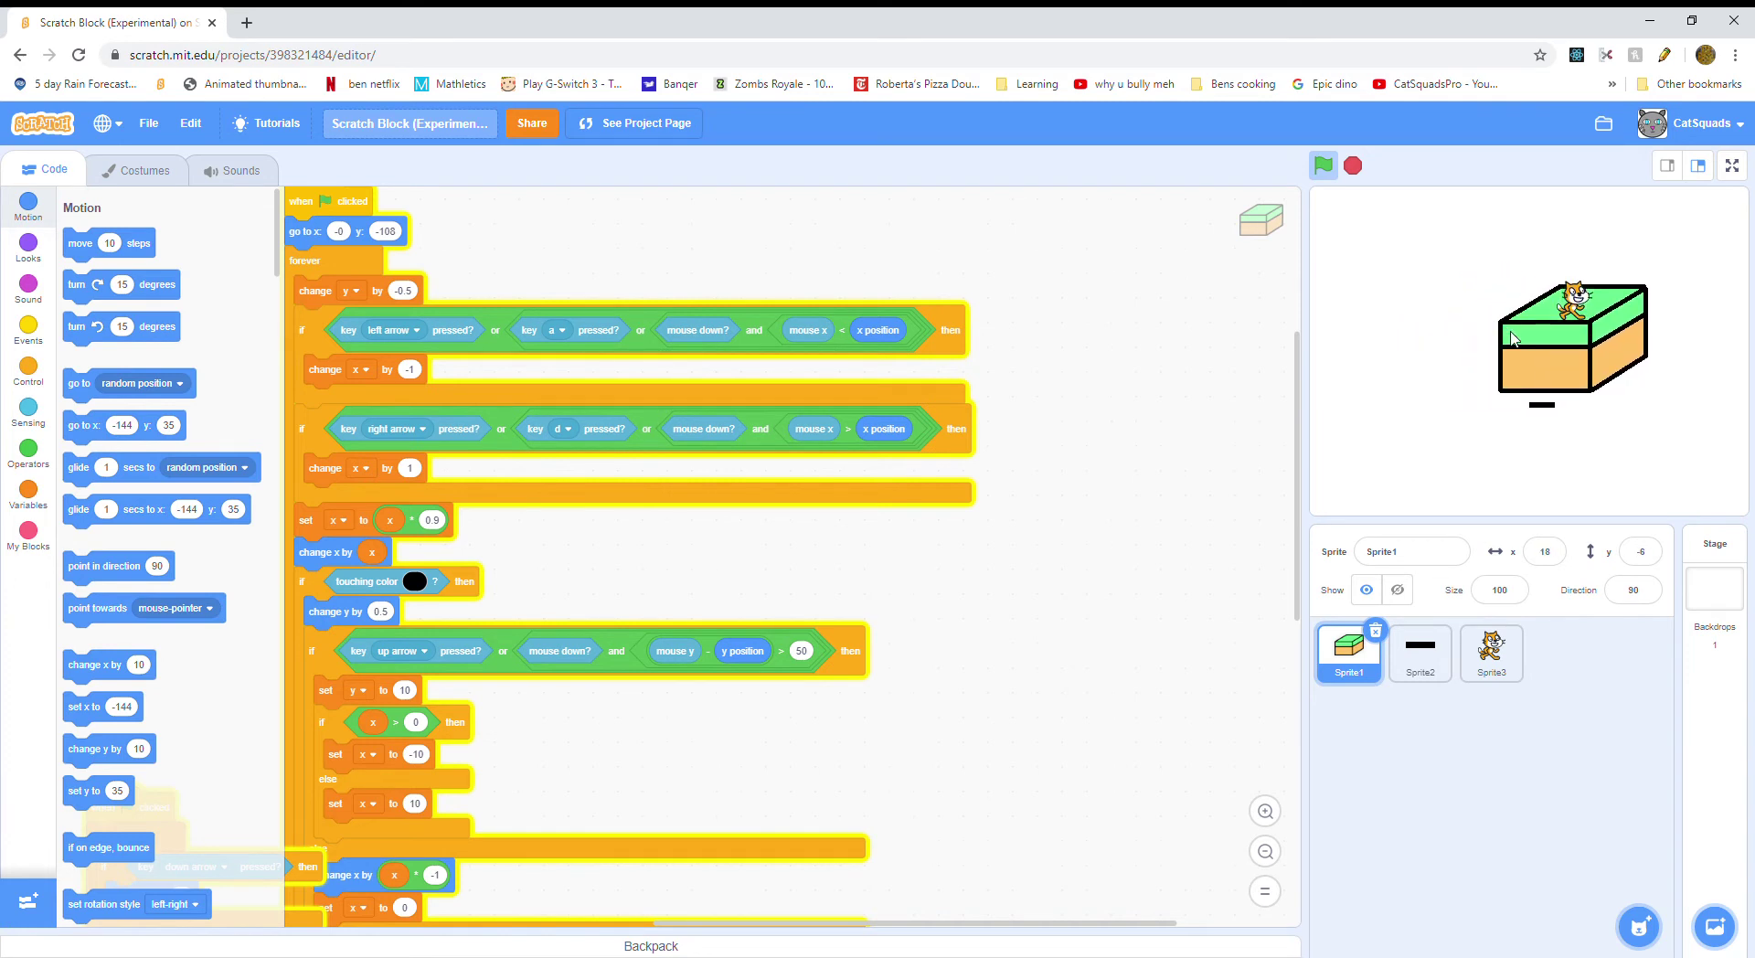
{"action": "left_click", "coordinate": [1512, 338]}
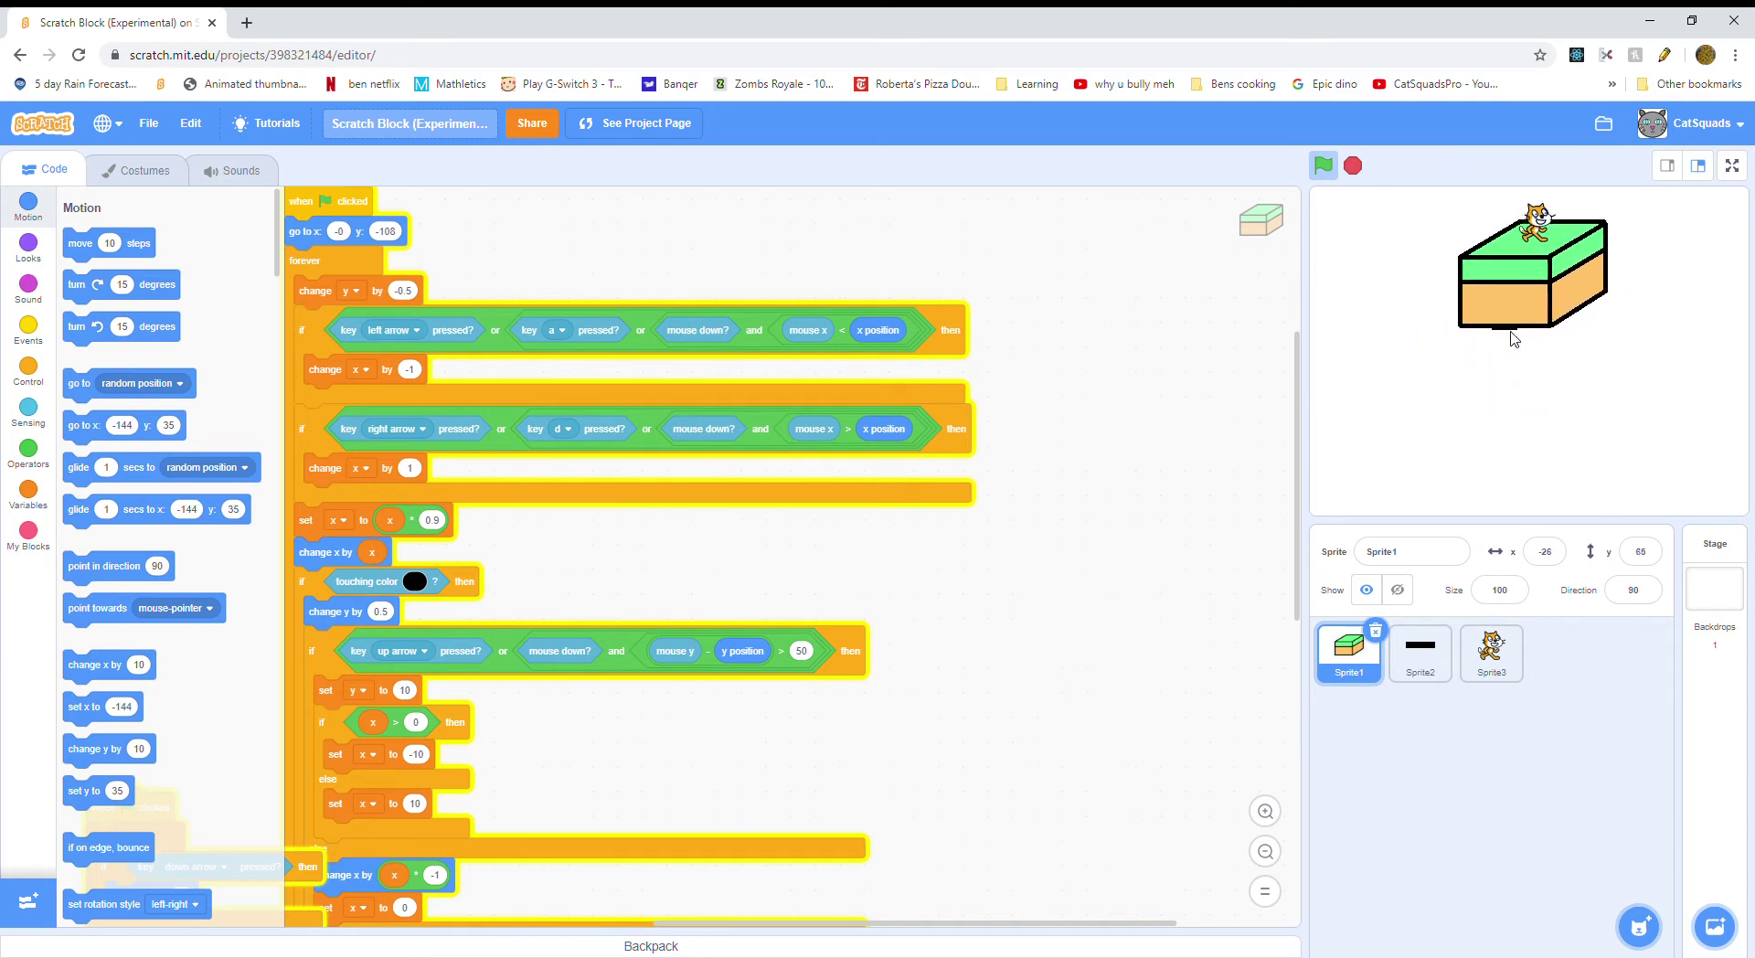
{"action": "left_click", "coordinate": [1511, 339]}
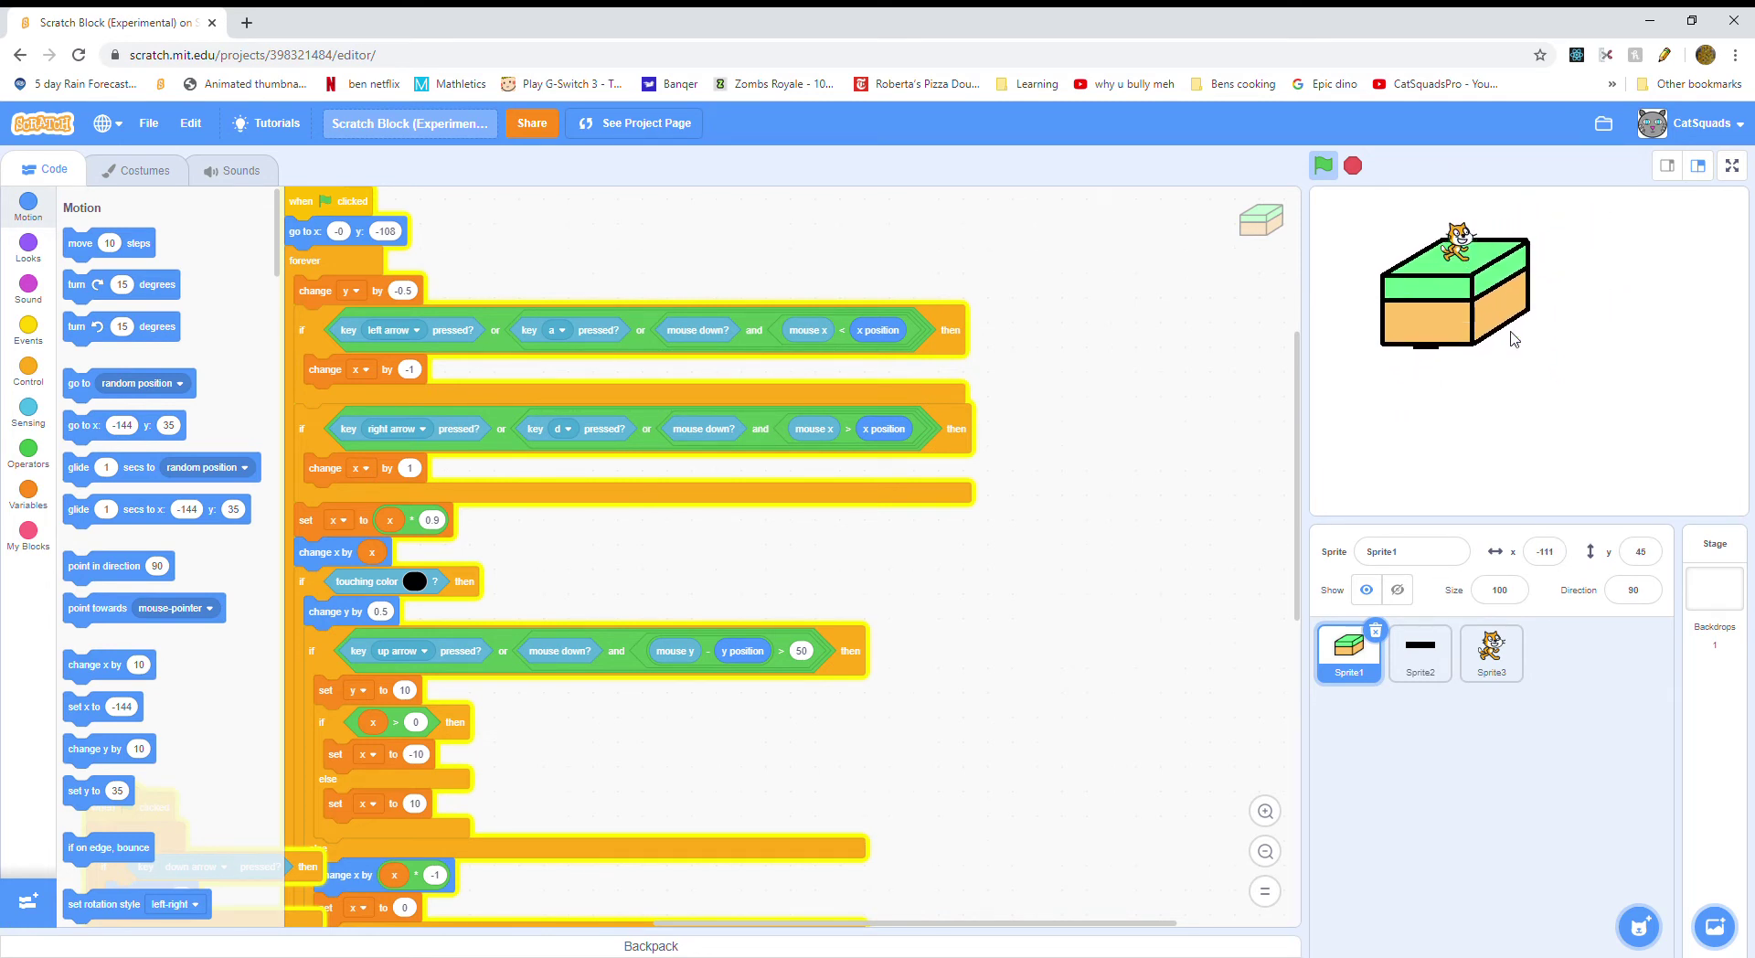
{"action": "left_click", "coordinate": [1510, 339]}
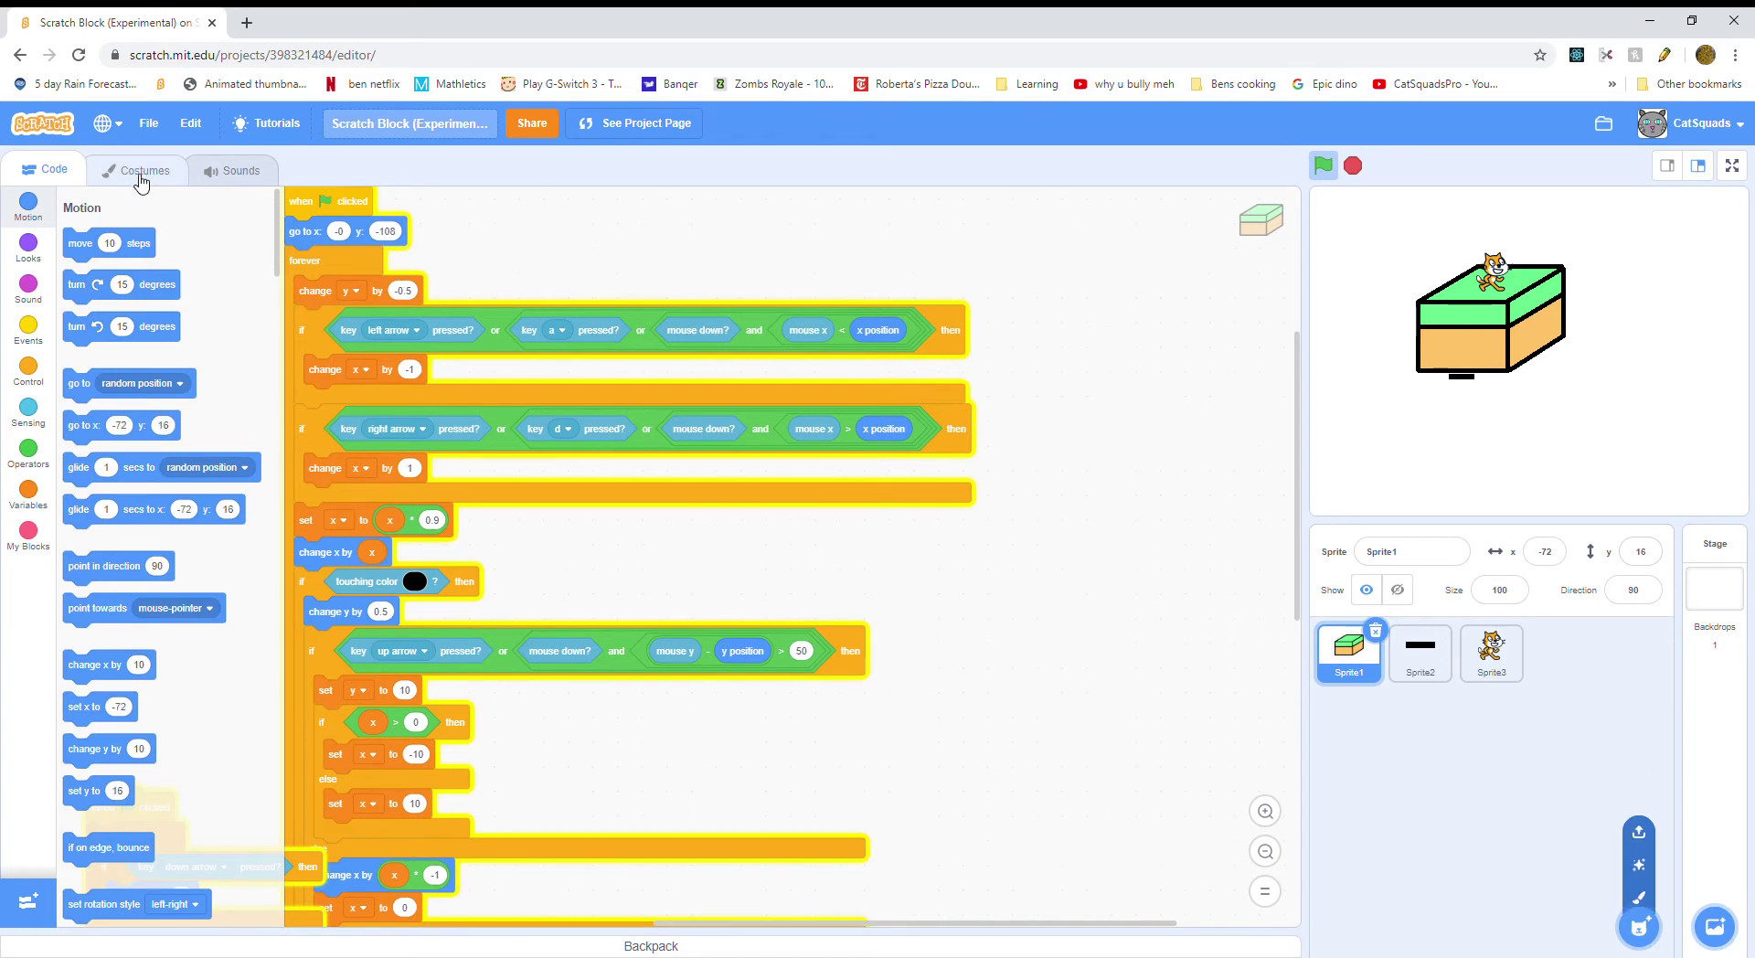
- Handwrite "More SOON" beside the block in Sprite1's costume1, using the Brush with a green fill, Color 37
{"action": "left_click", "coordinate": [140, 174]}
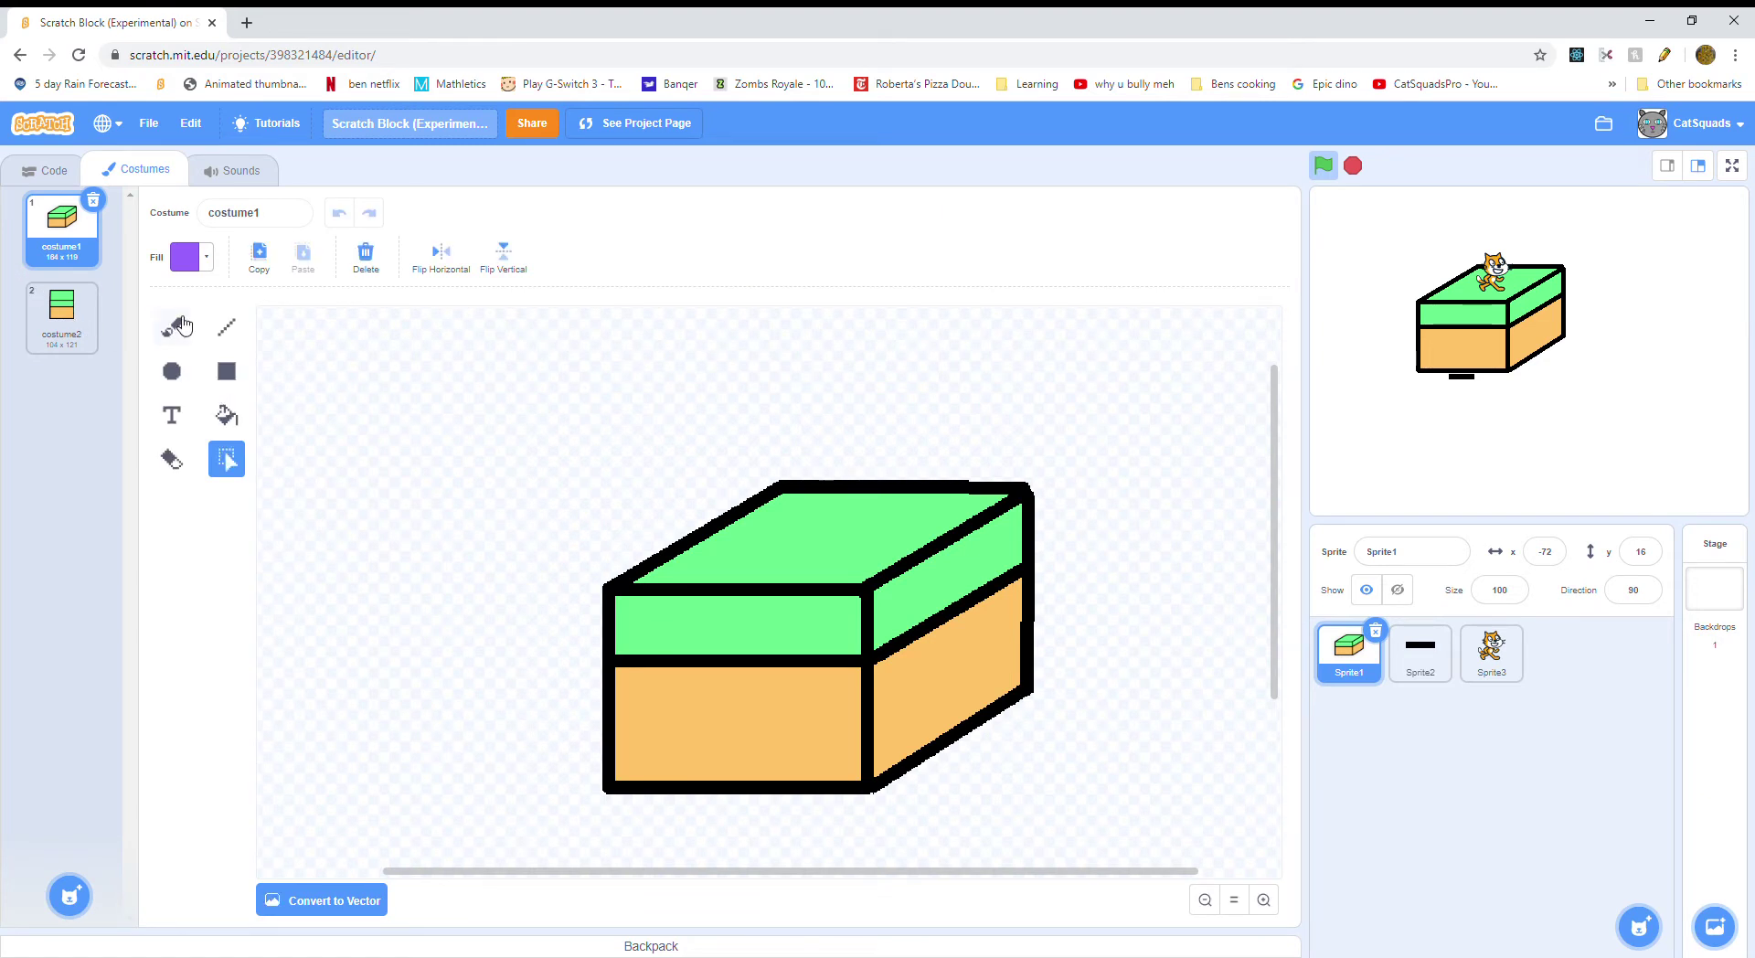
{"action": "left_click", "coordinate": [182, 325]}
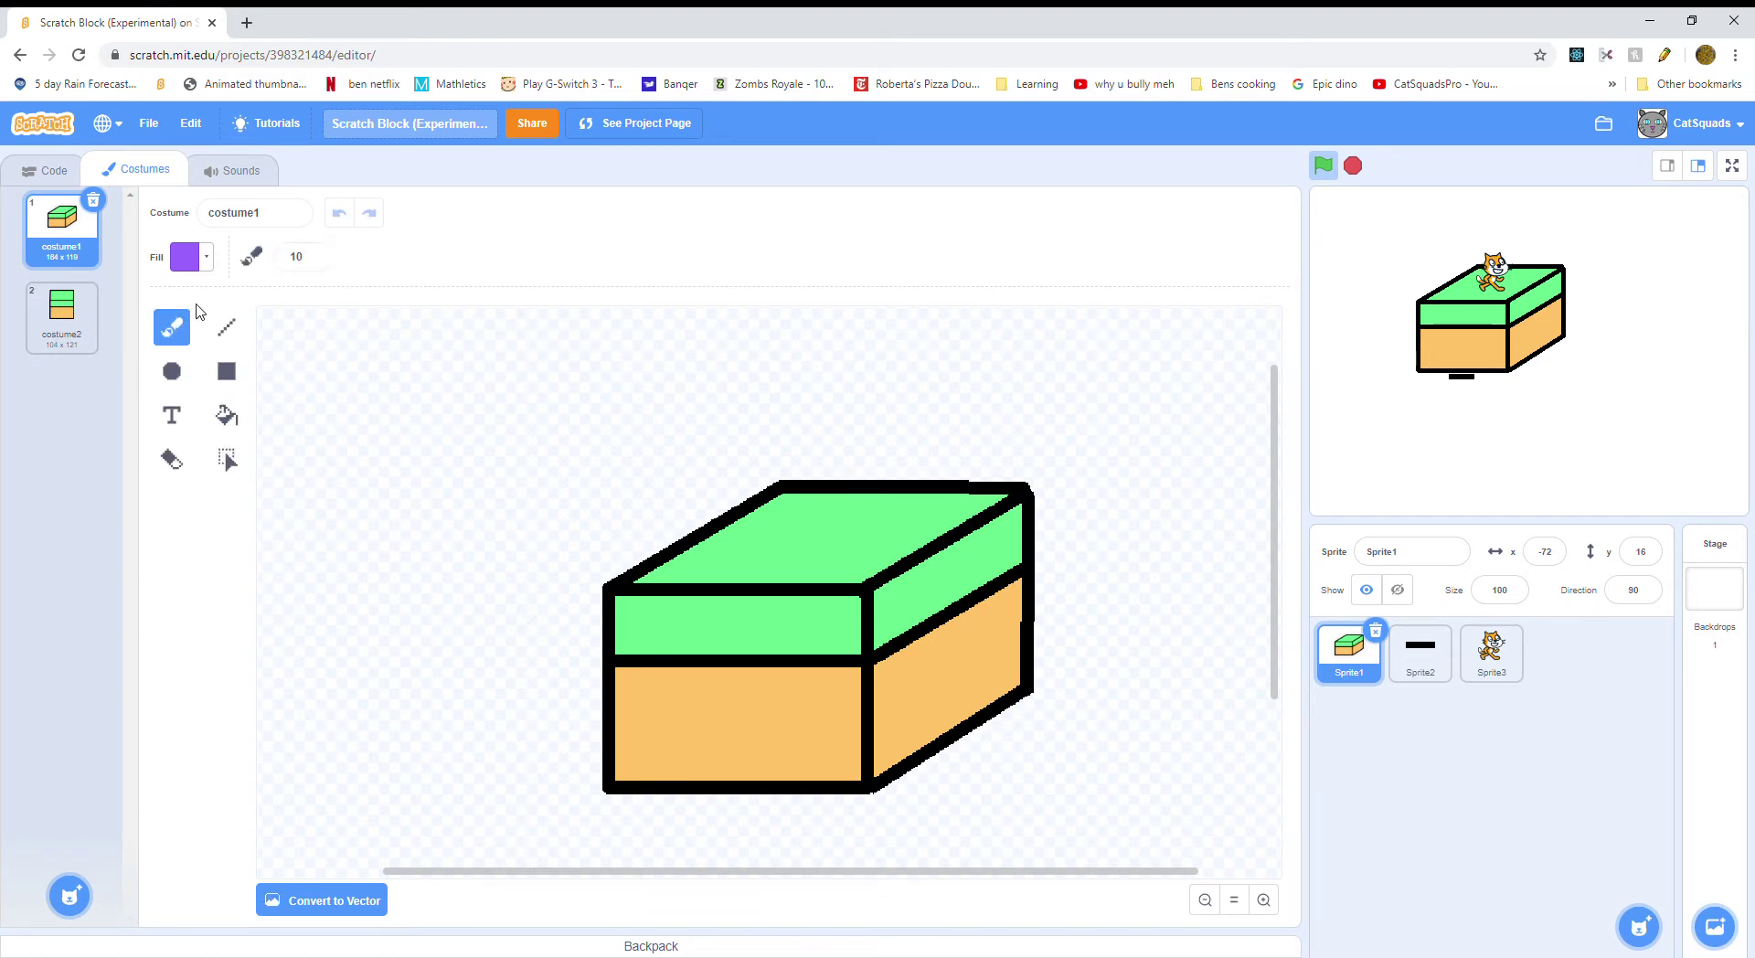
{"action": "left_click", "coordinate": [186, 259]}
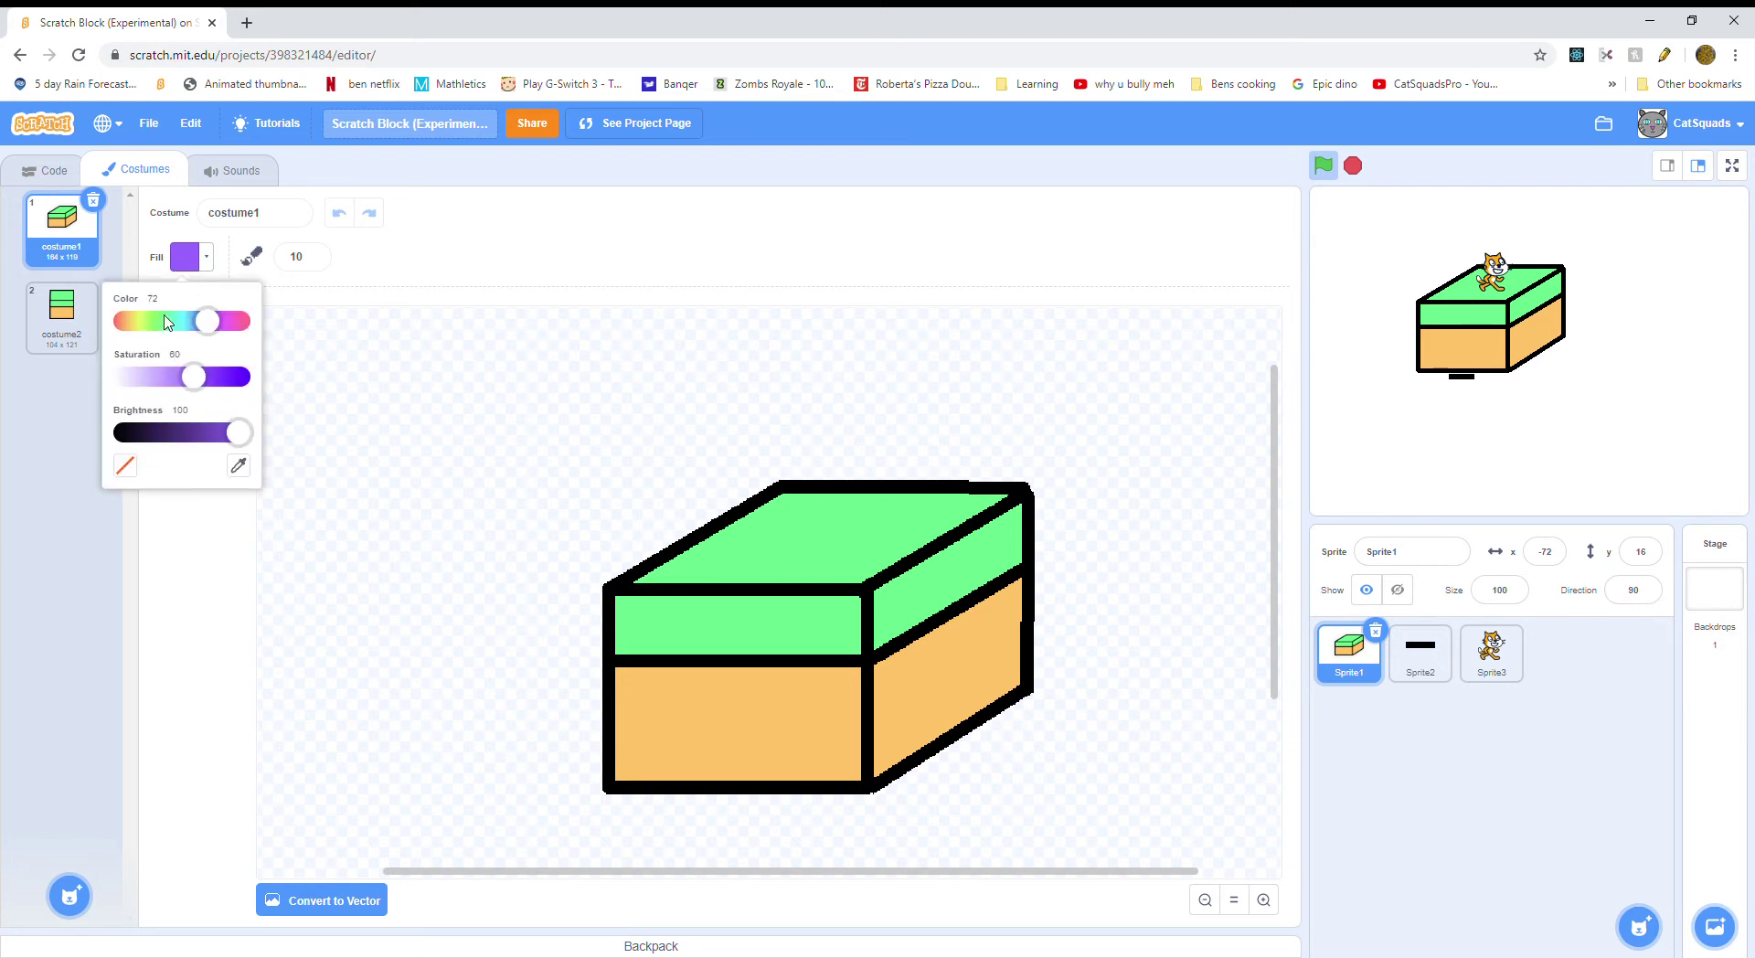
{"action": "left_click", "coordinate": [167, 322]}
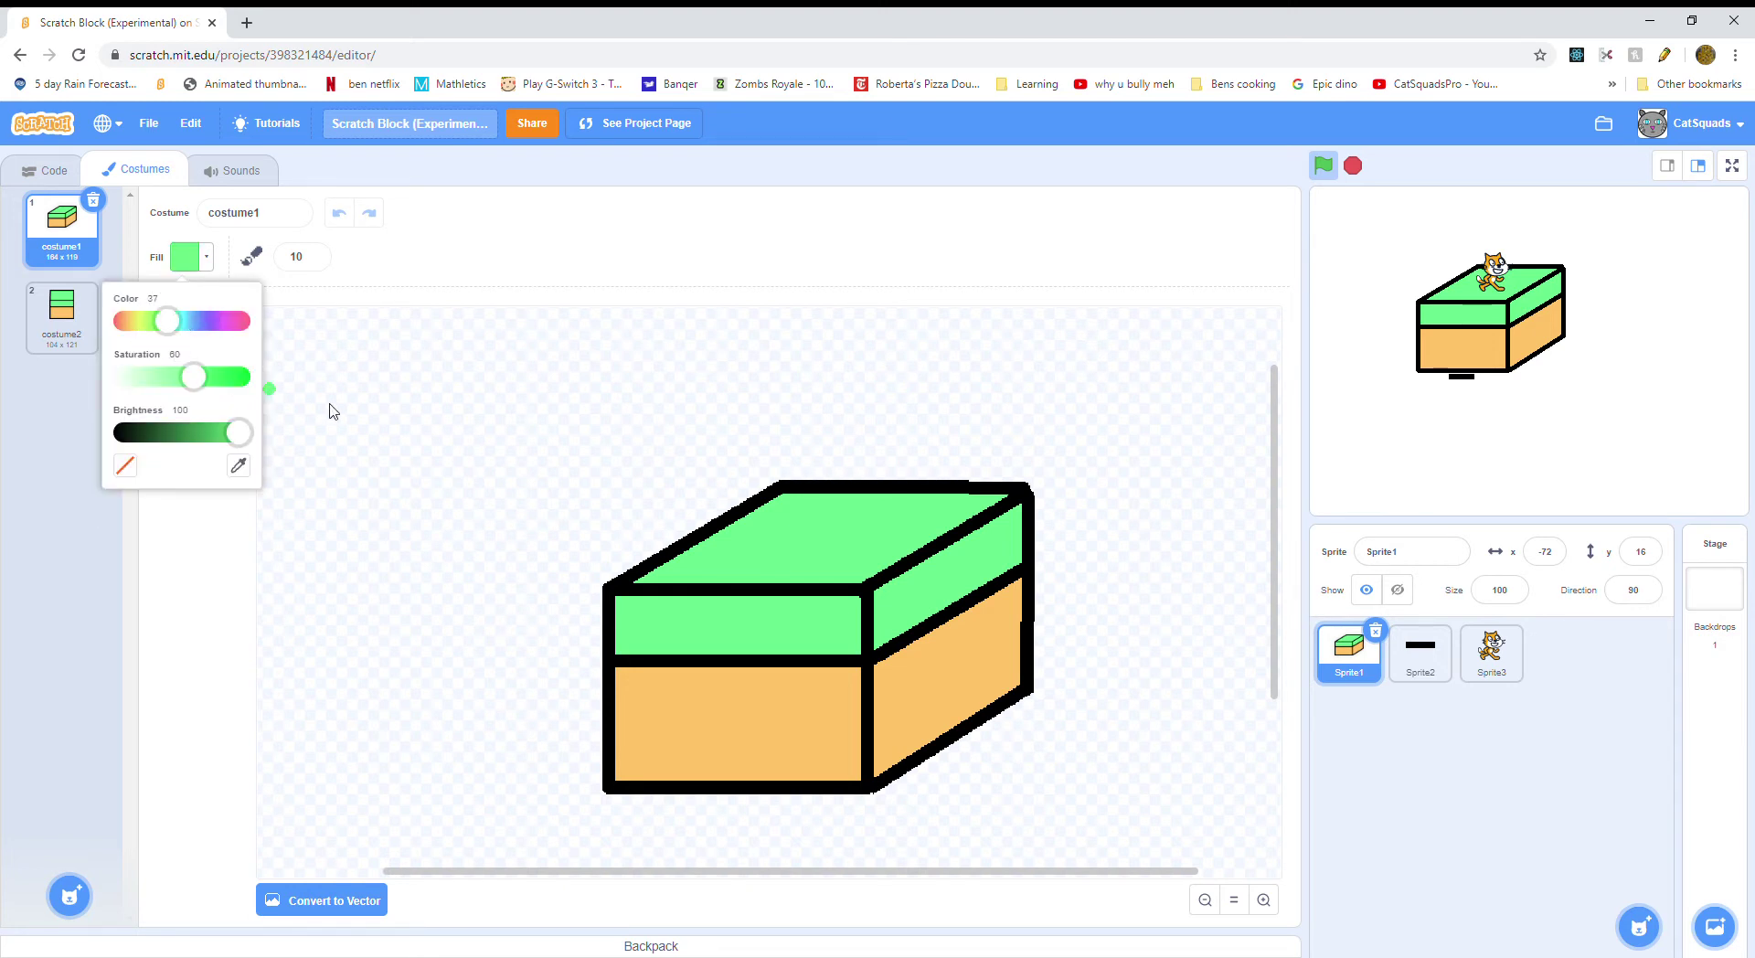
{"action": "mouse_move", "coordinate": [367, 455]}
{"action": "left_mouse_down"}
{"action": "mouse_move", "coordinate": [388, 360]}
{"action": "mouse_move", "coordinate": [448, 397]}
{"action": "mouse_move", "coordinate": [443, 463]}
{"action": "left_mouse_up"}
{"action": "mouse_move", "coordinate": [523, 395]}
{"action": "left_mouse_down"}
{"action": "mouse_move", "coordinate": [544, 461]}
{"action": "mouse_move", "coordinate": [537, 406]}
{"action": "mouse_move", "coordinate": [587, 447]}
{"action": "mouse_move", "coordinate": [640, 400]}
{"action": "mouse_move", "coordinate": [673, 438]}
{"action": "mouse_move", "coordinate": [657, 413]}
{"action": "mouse_move", "coordinate": [700, 387]}
{"action": "left_mouse_up"}
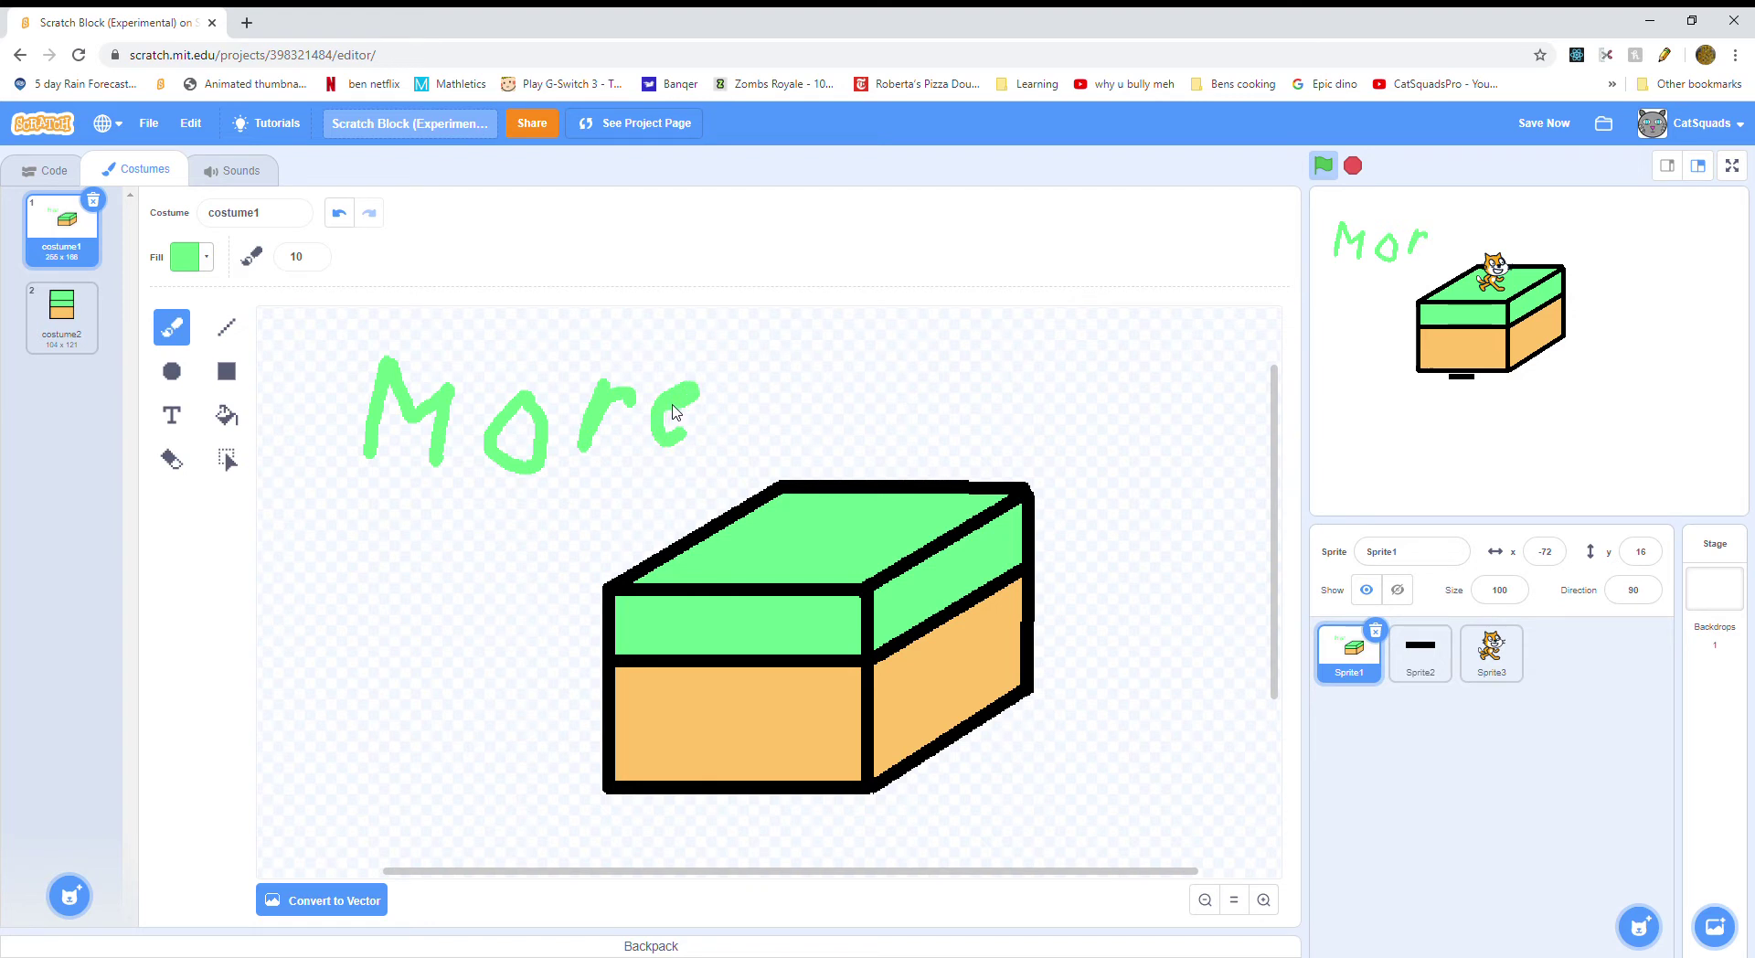
{"action": "mouse_move", "coordinate": [393, 500]}
{"action": "left_mouse_down"}
{"action": "mouse_move", "coordinate": [283, 575]}
{"action": "mouse_move", "coordinate": [274, 673]}
{"action": "mouse_move", "coordinate": [285, 647]}
{"action": "left_mouse_up"}
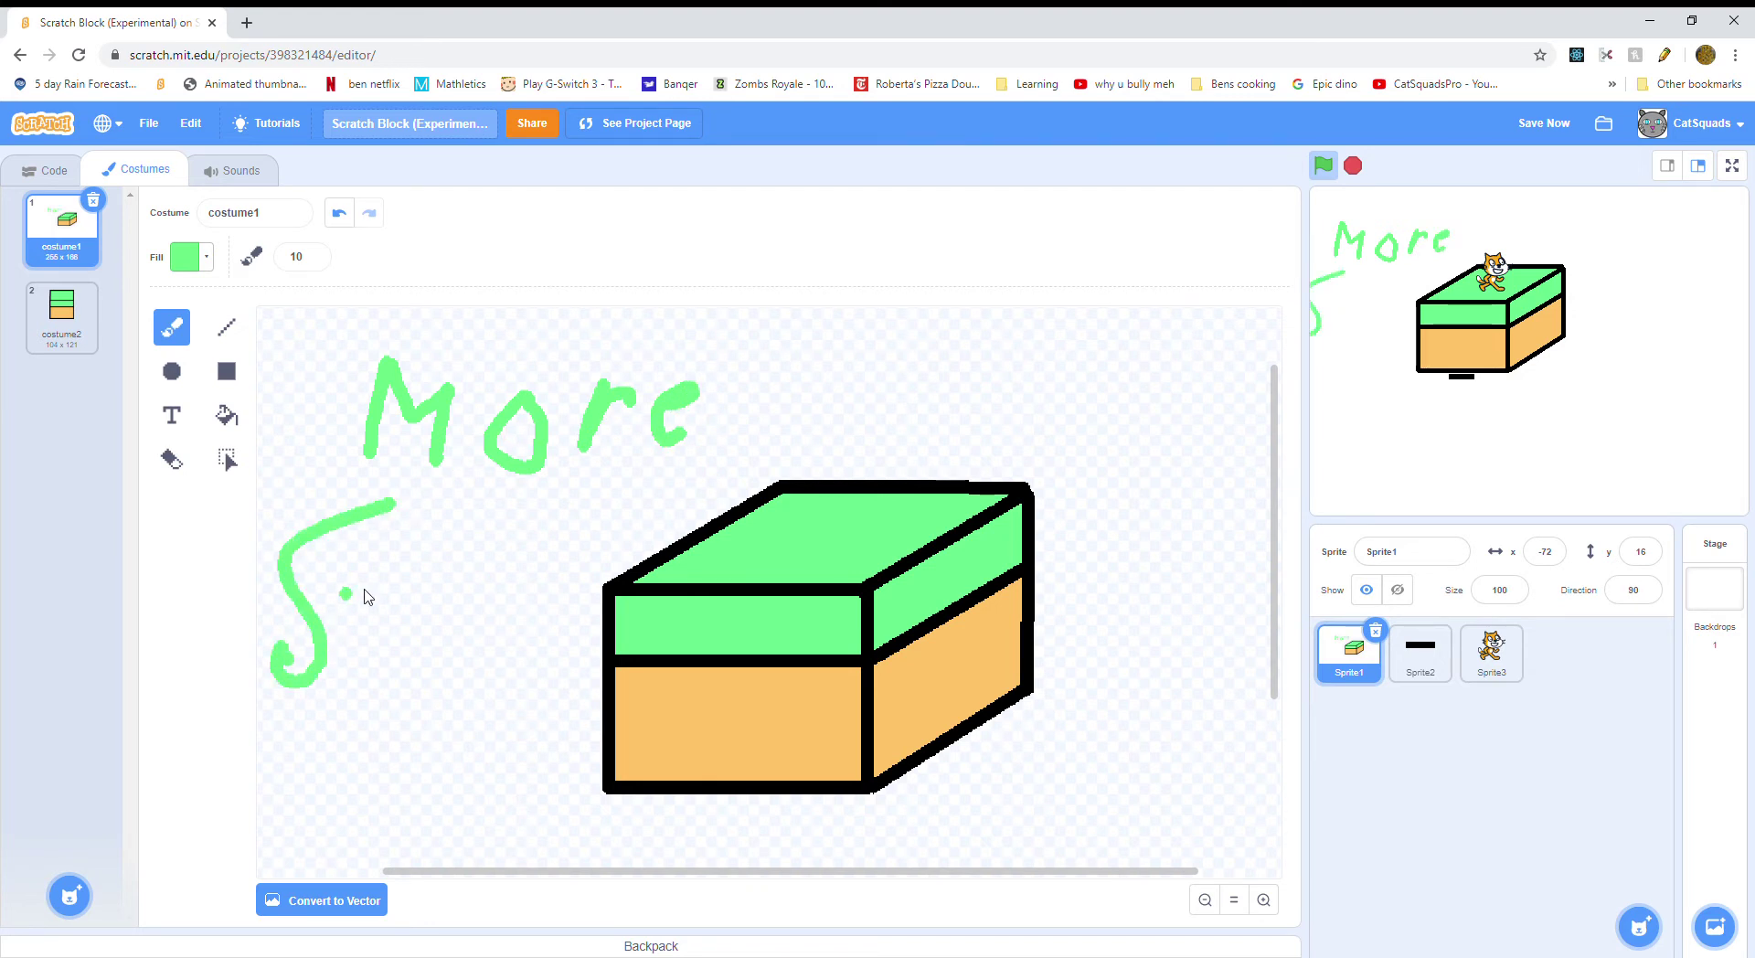
{"action": "mouse_move", "coordinate": [416, 541]}
{"action": "left_mouse_down"}
{"action": "mouse_move", "coordinate": [425, 651]}
{"action": "mouse_move", "coordinate": [436, 543]}
{"action": "mouse_move", "coordinate": [440, 631]}
{"action": "mouse_move", "coordinate": [516, 557]}
{"action": "mouse_move", "coordinate": [430, 546]}
{"action": "left_mouse_up"}
{"action": "mouse_move", "coordinate": [542, 567]}
{"action": "left_mouse_down"}
{"action": "mouse_move", "coordinate": [513, 665]}
{"action": "mouse_move", "coordinate": [555, 606]}
{"action": "mouse_move", "coordinate": [576, 715]}
{"action": "left_mouse_up"}
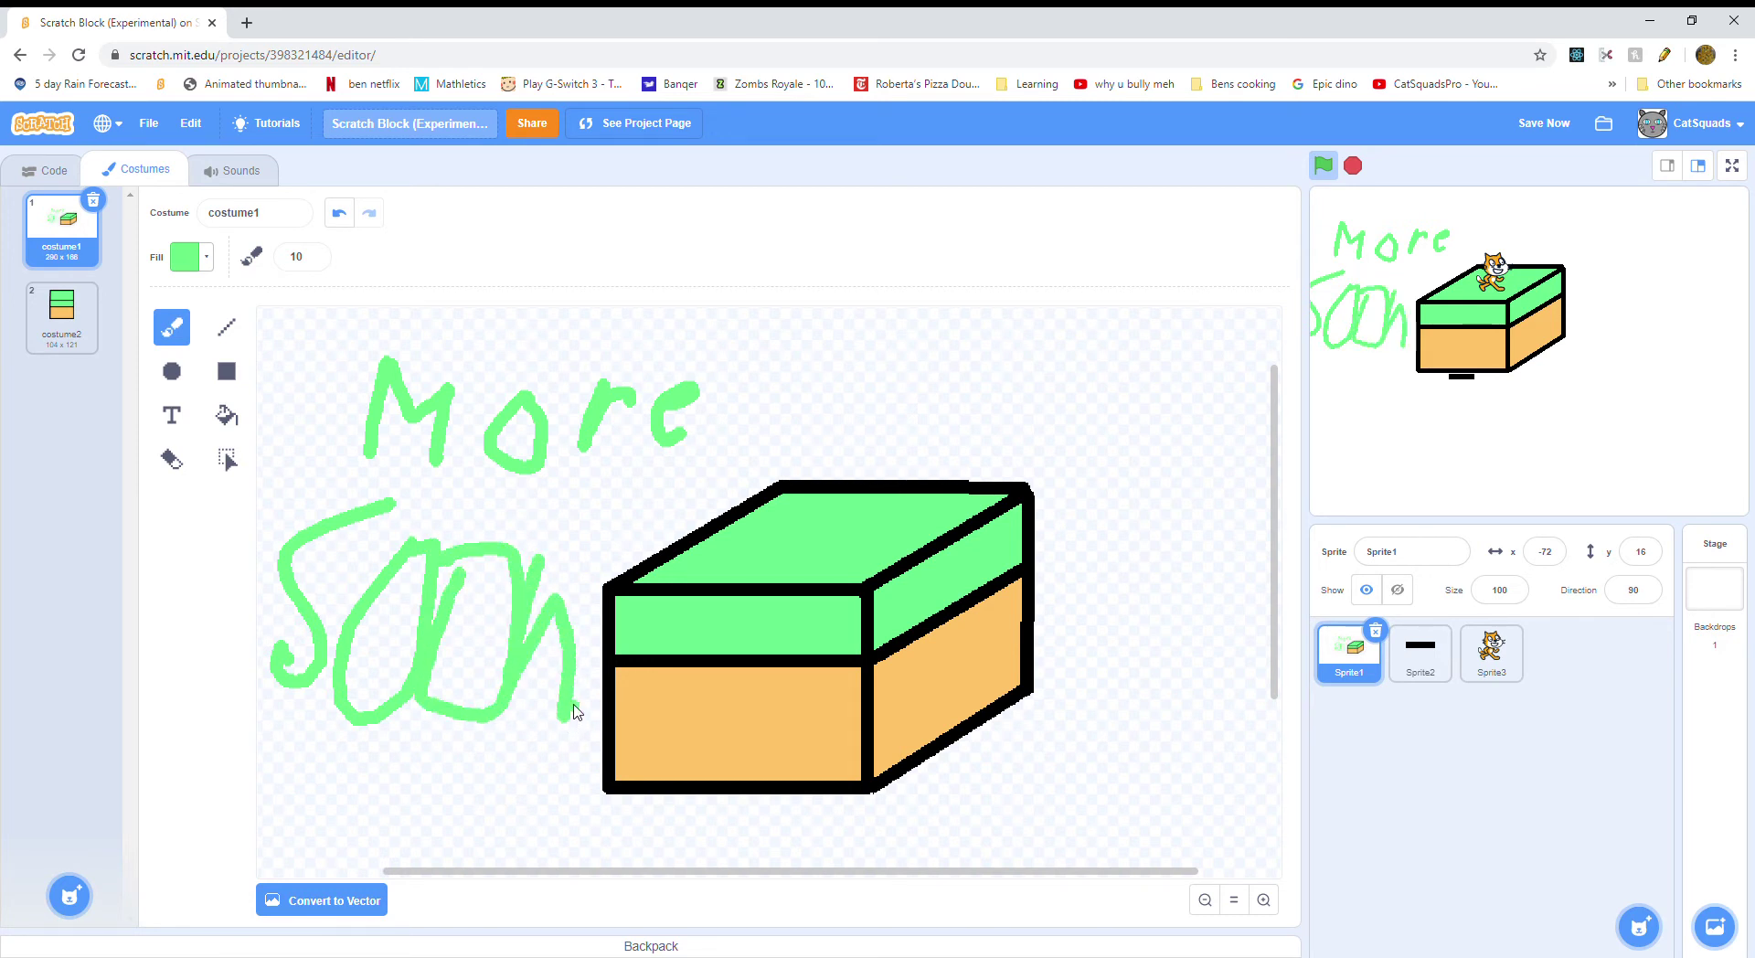
- Undo all the handwritten brush strokes in costume1
{"action": "left_click", "coordinate": [230, 457]}
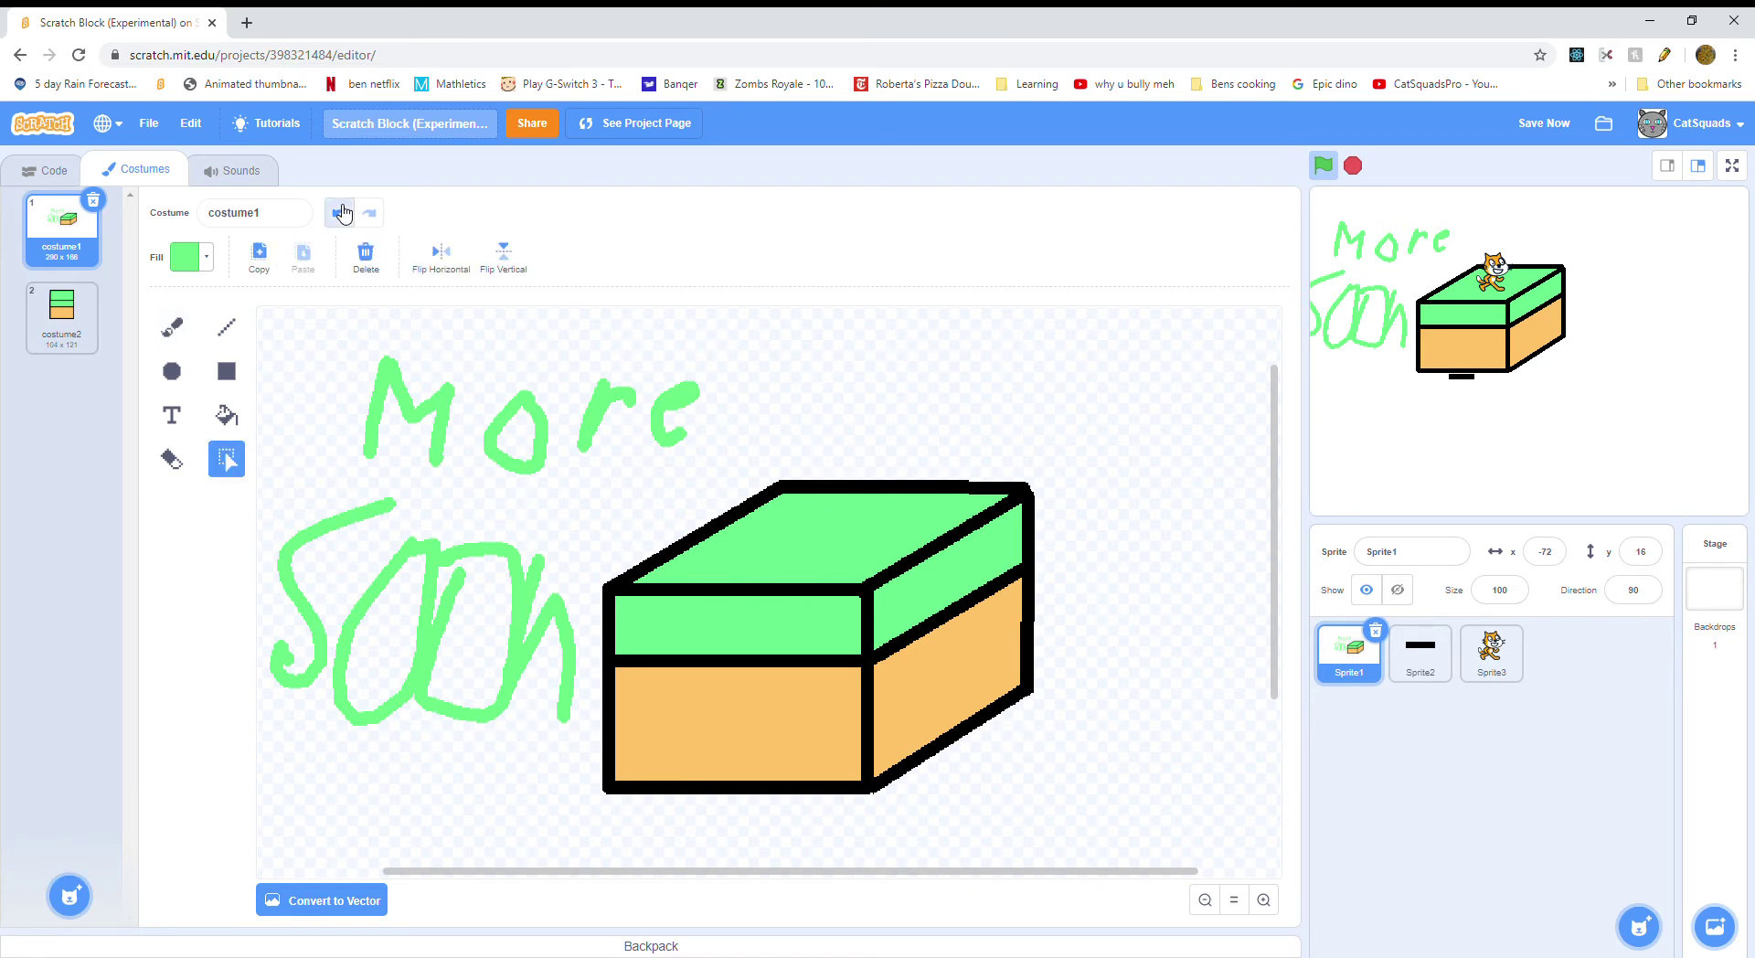
{"action": "left_click", "coordinate": [332, 208]}
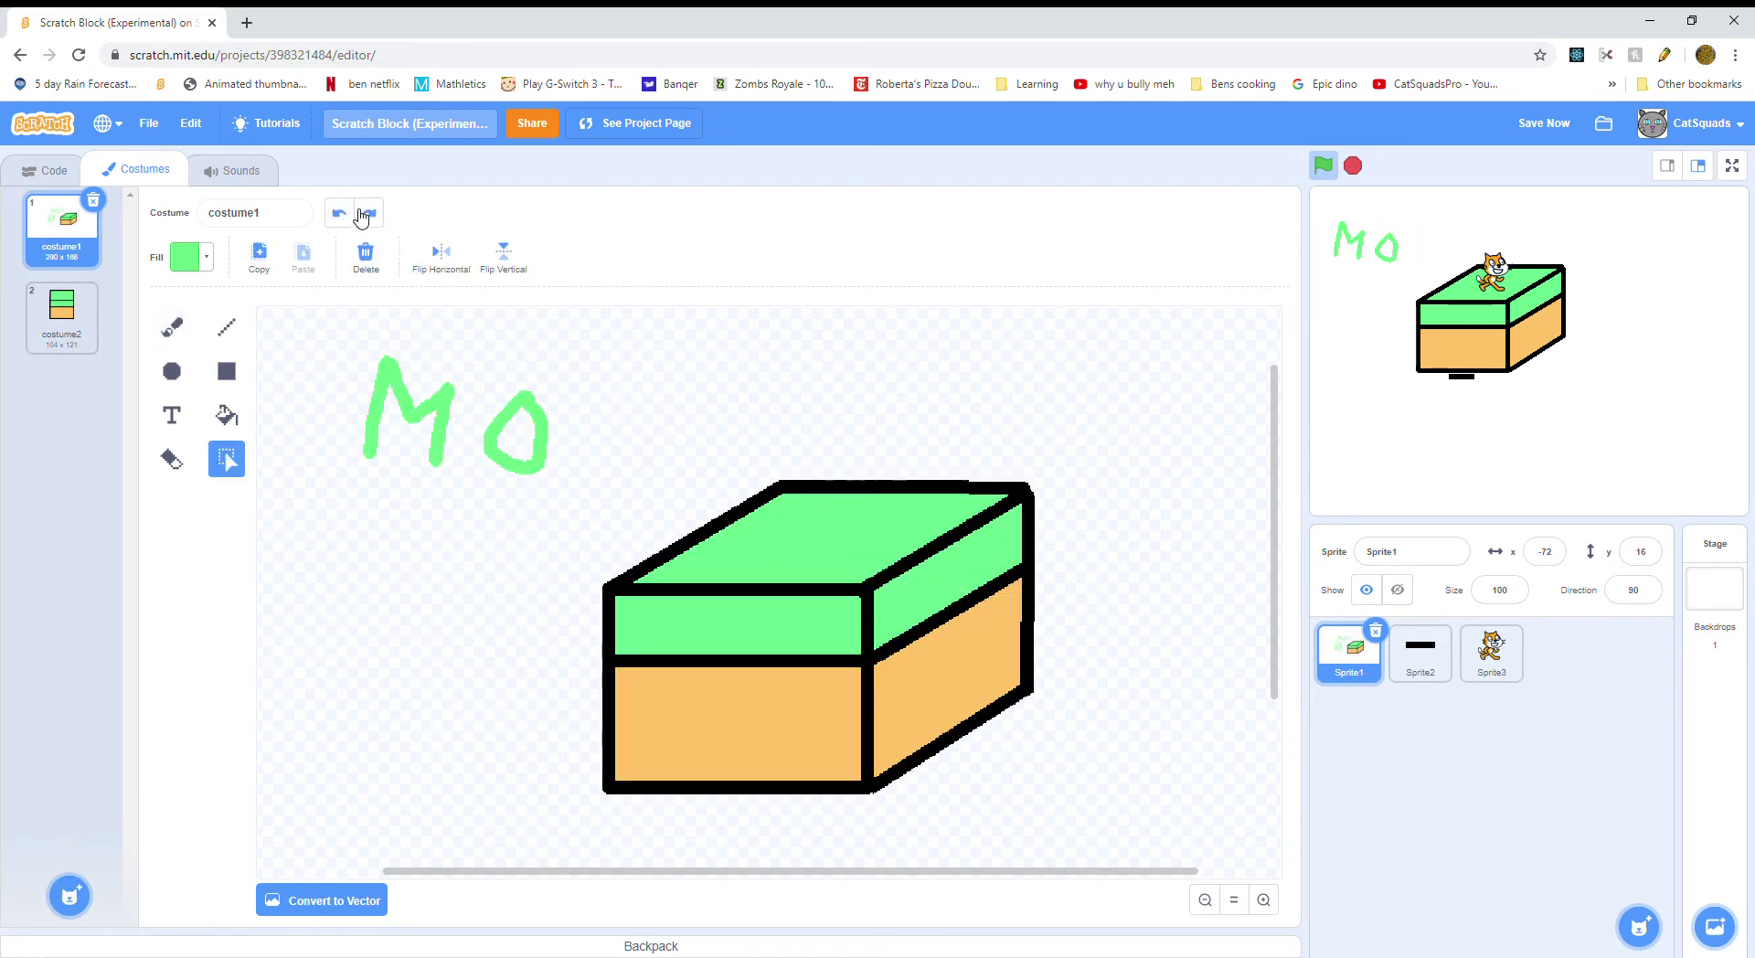
{"action": "left_click", "coordinate": [349, 211]}
{"action": "left_click", "coordinate": [348, 208]}
{"action": "left_click", "coordinate": [350, 214]}
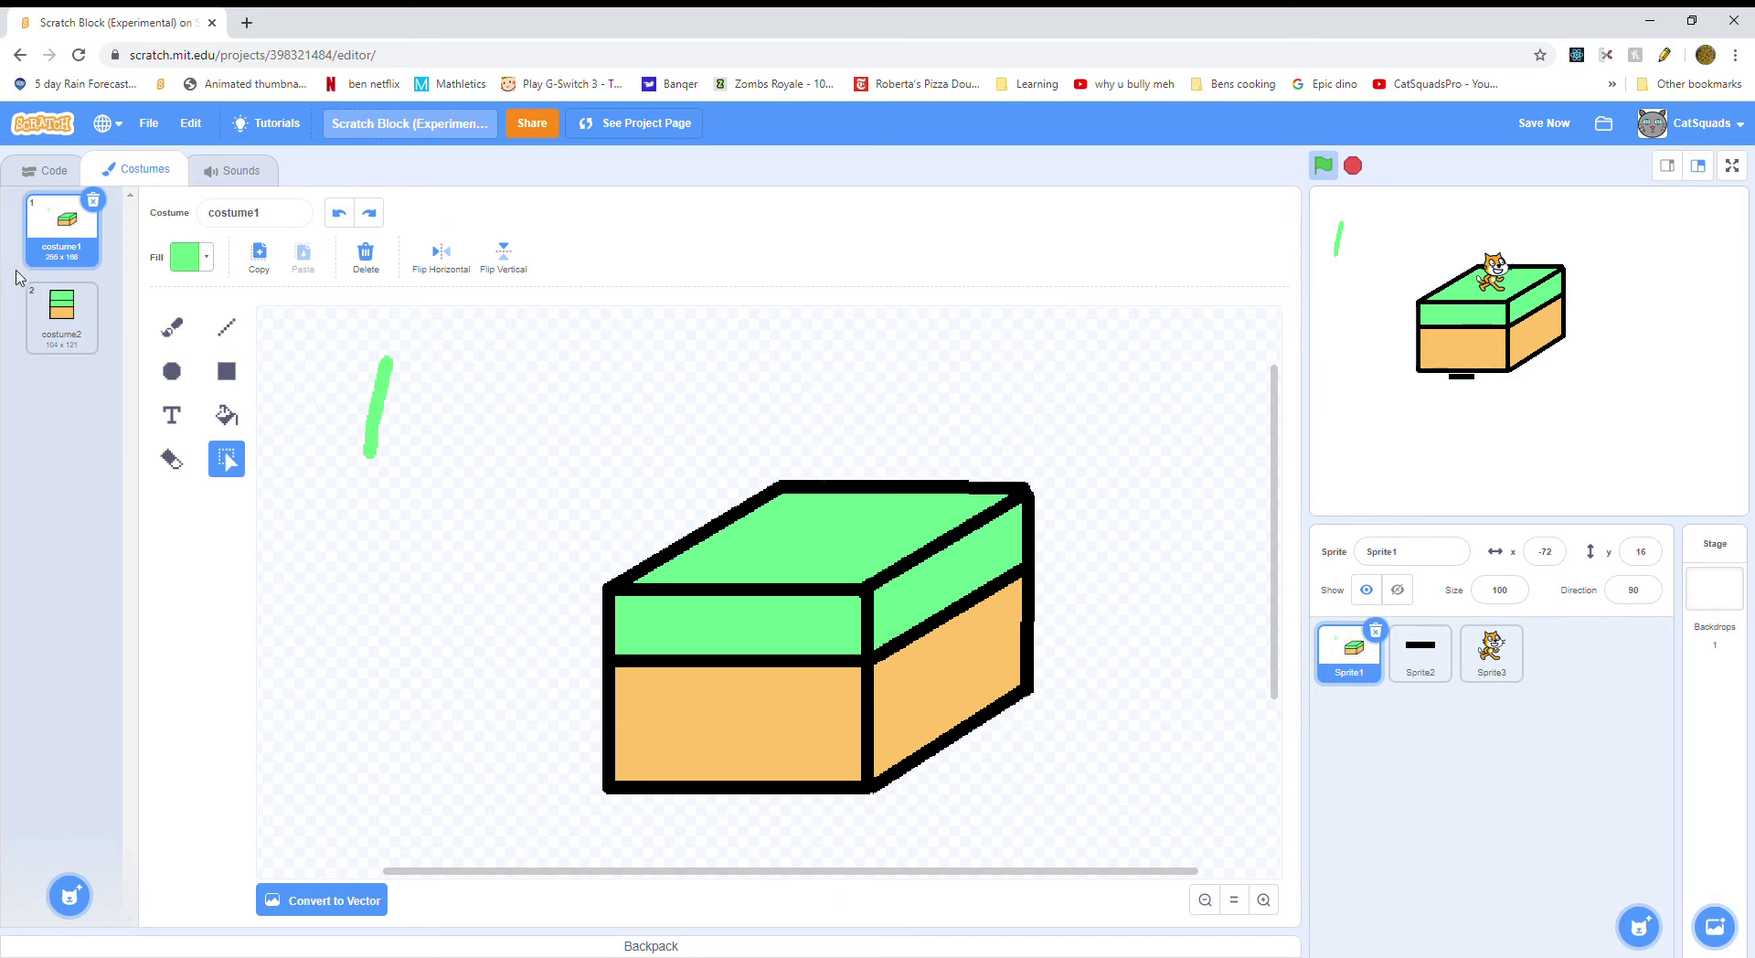
{"action": "left_click", "coordinate": [334, 212]}
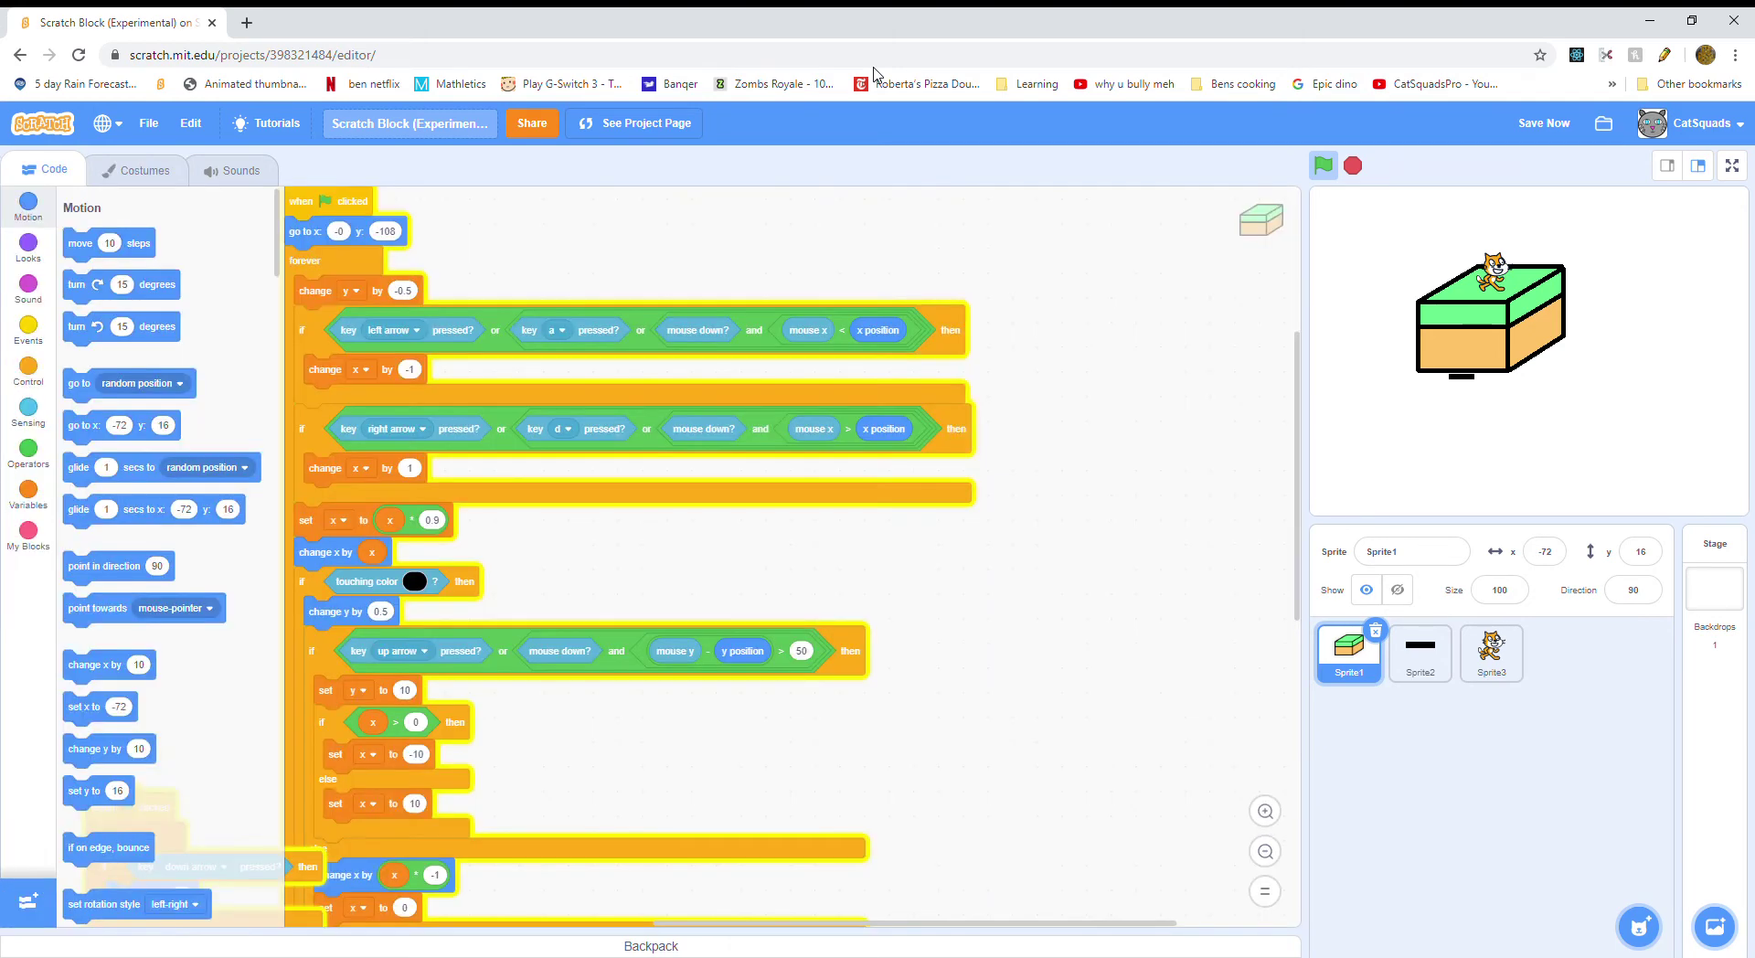
- Return to Sprite1's code and test the block's movement to both sides and its jump
{"action": "key", "text": "Right"}
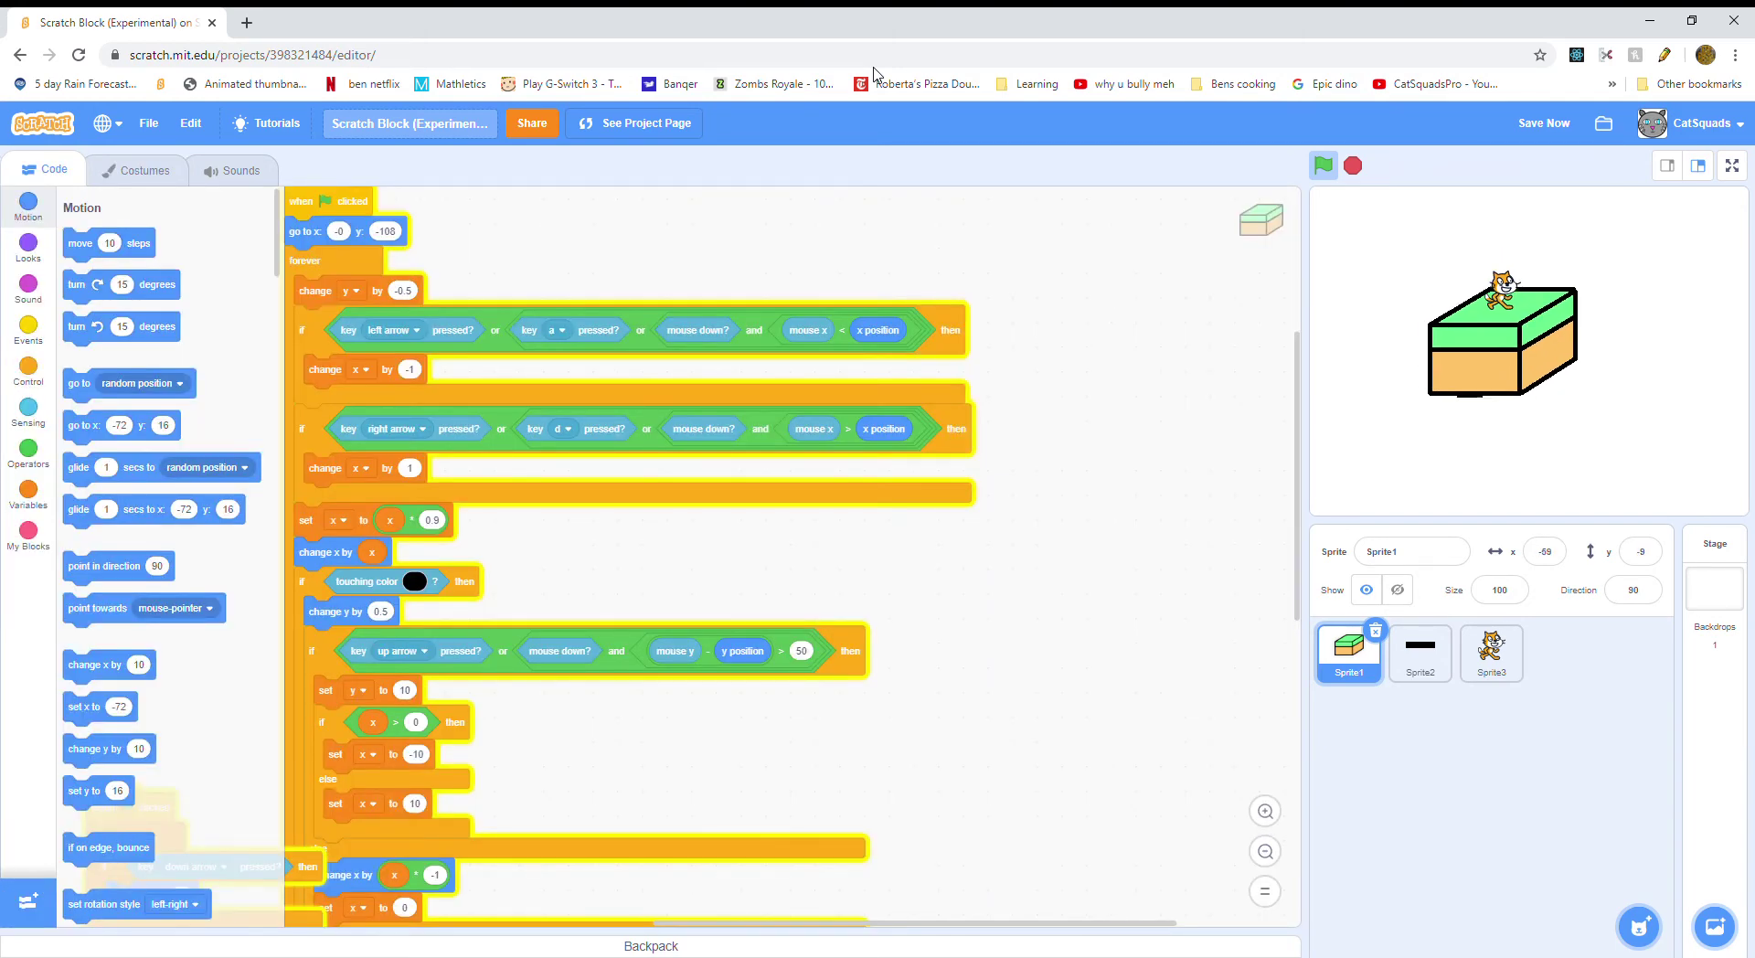
{"action": "key", "text": "Right"}
{"action": "key", "text": "Up"}
{"action": "key", "text": "Left"}
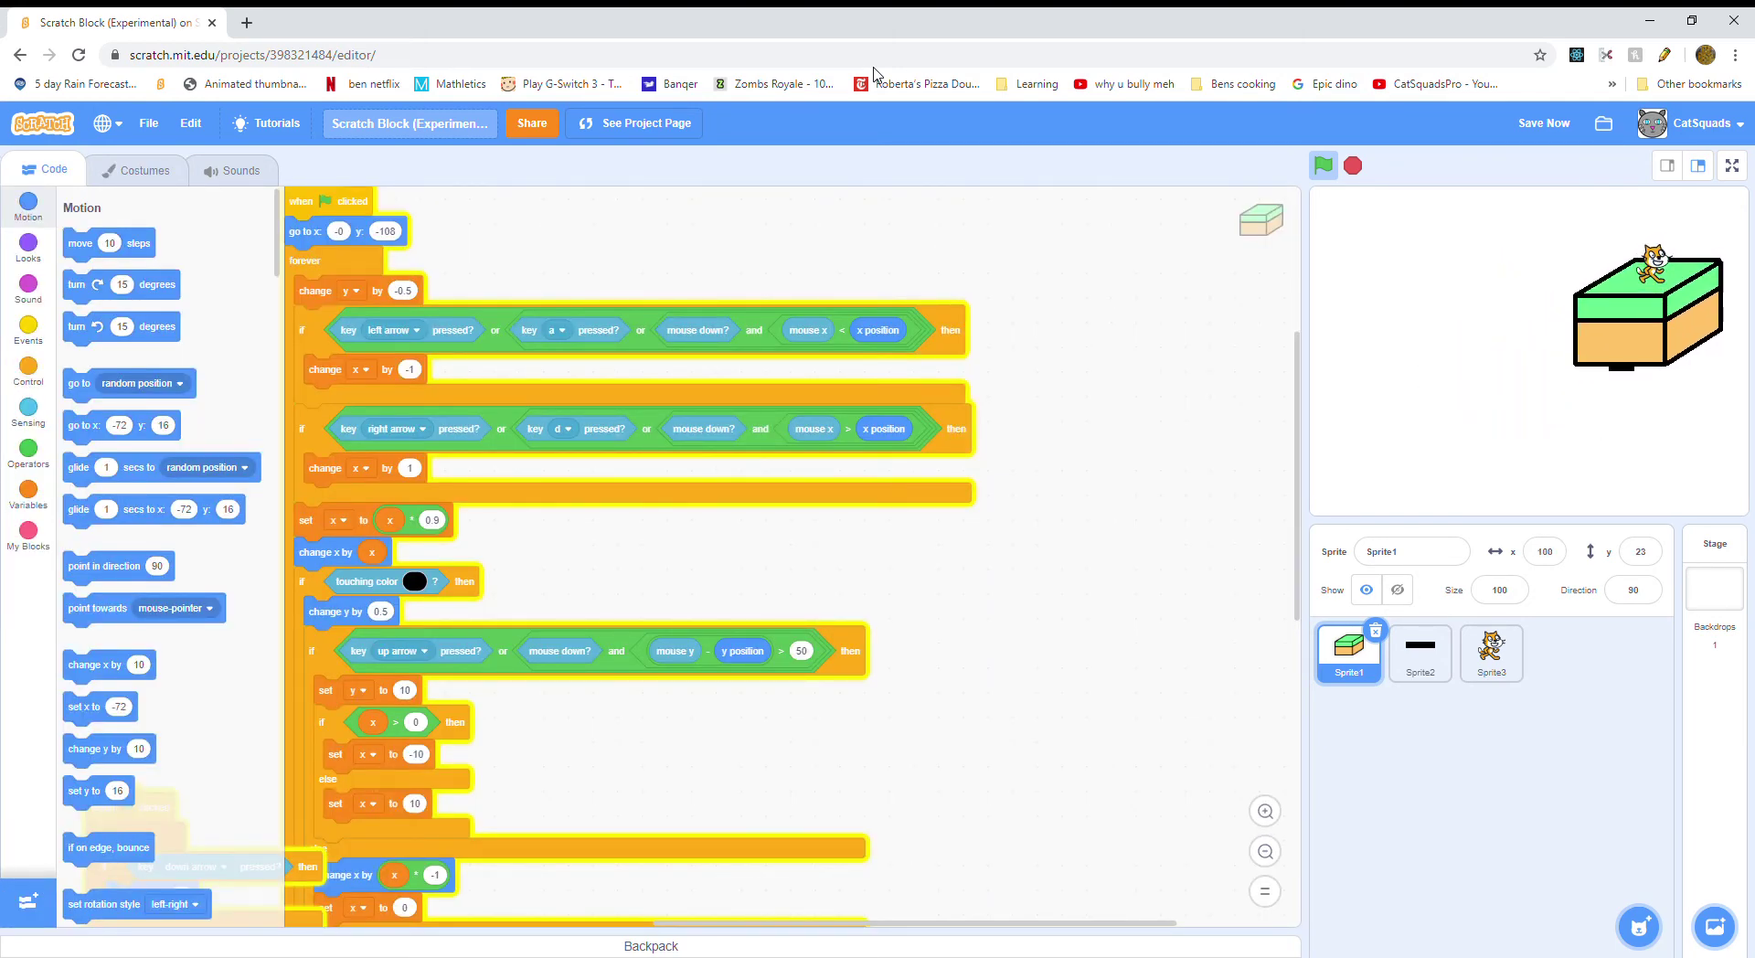
{"action": "key", "text": "Left"}
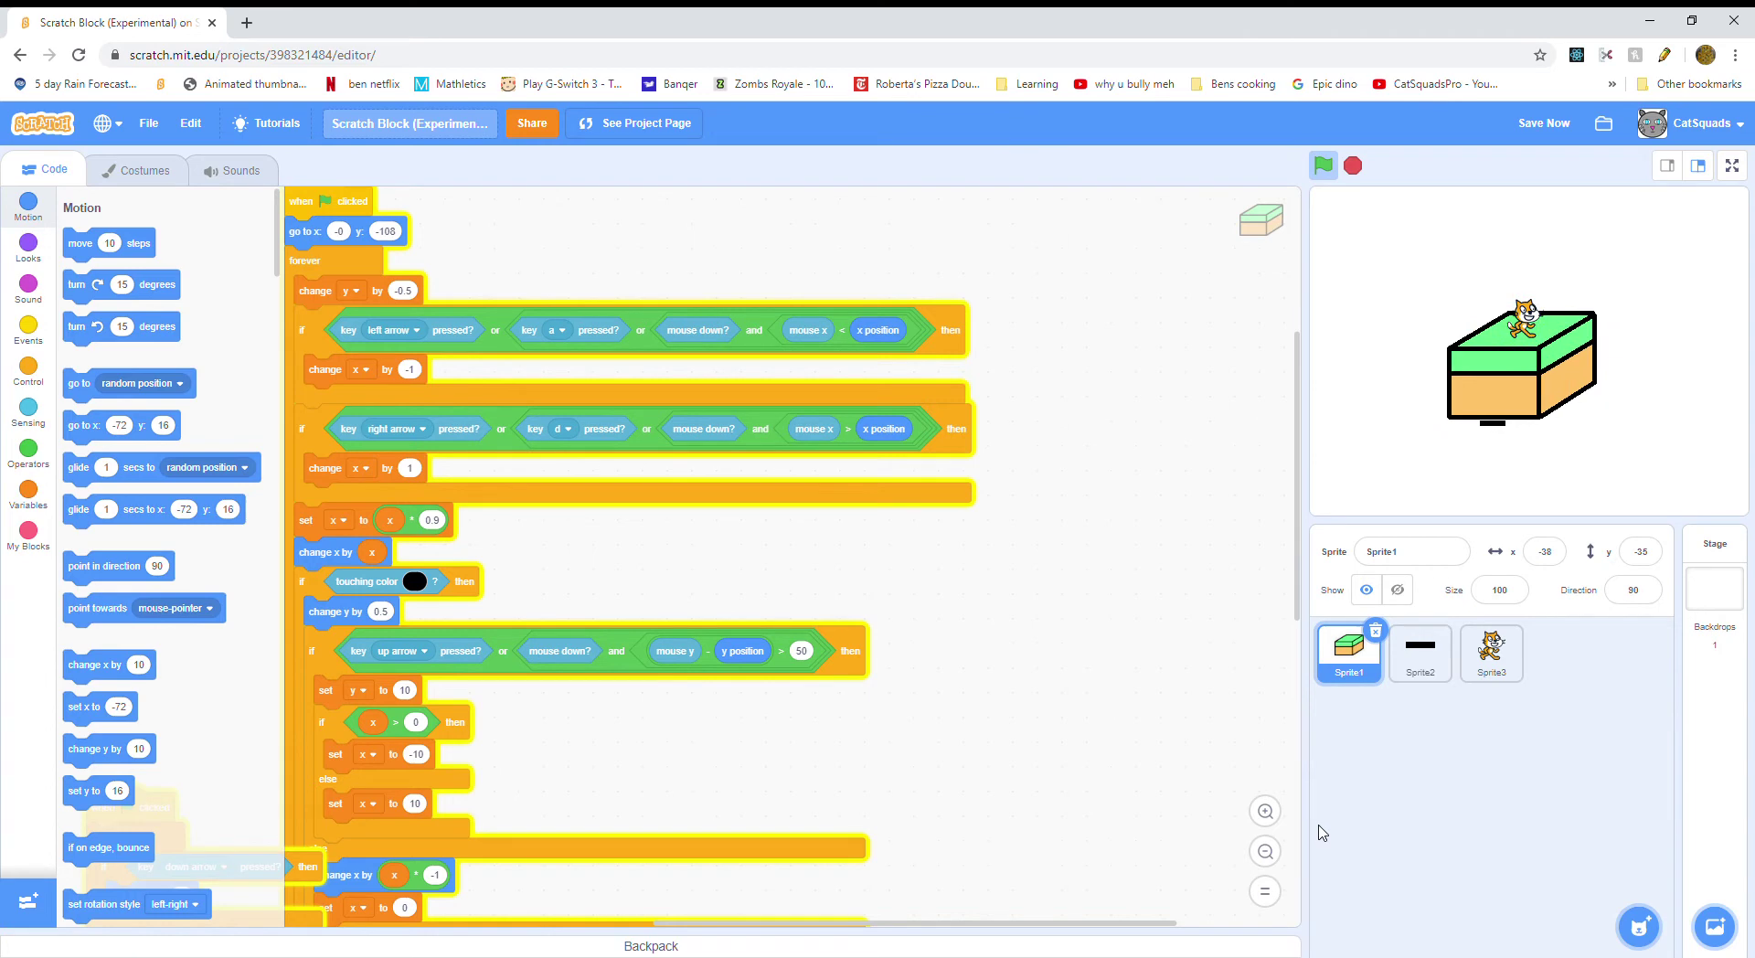
- Clean up Sprite1's code blocks and look through its scripts down to the last ones
{"action": "left_click", "coordinate": [1265, 851]}
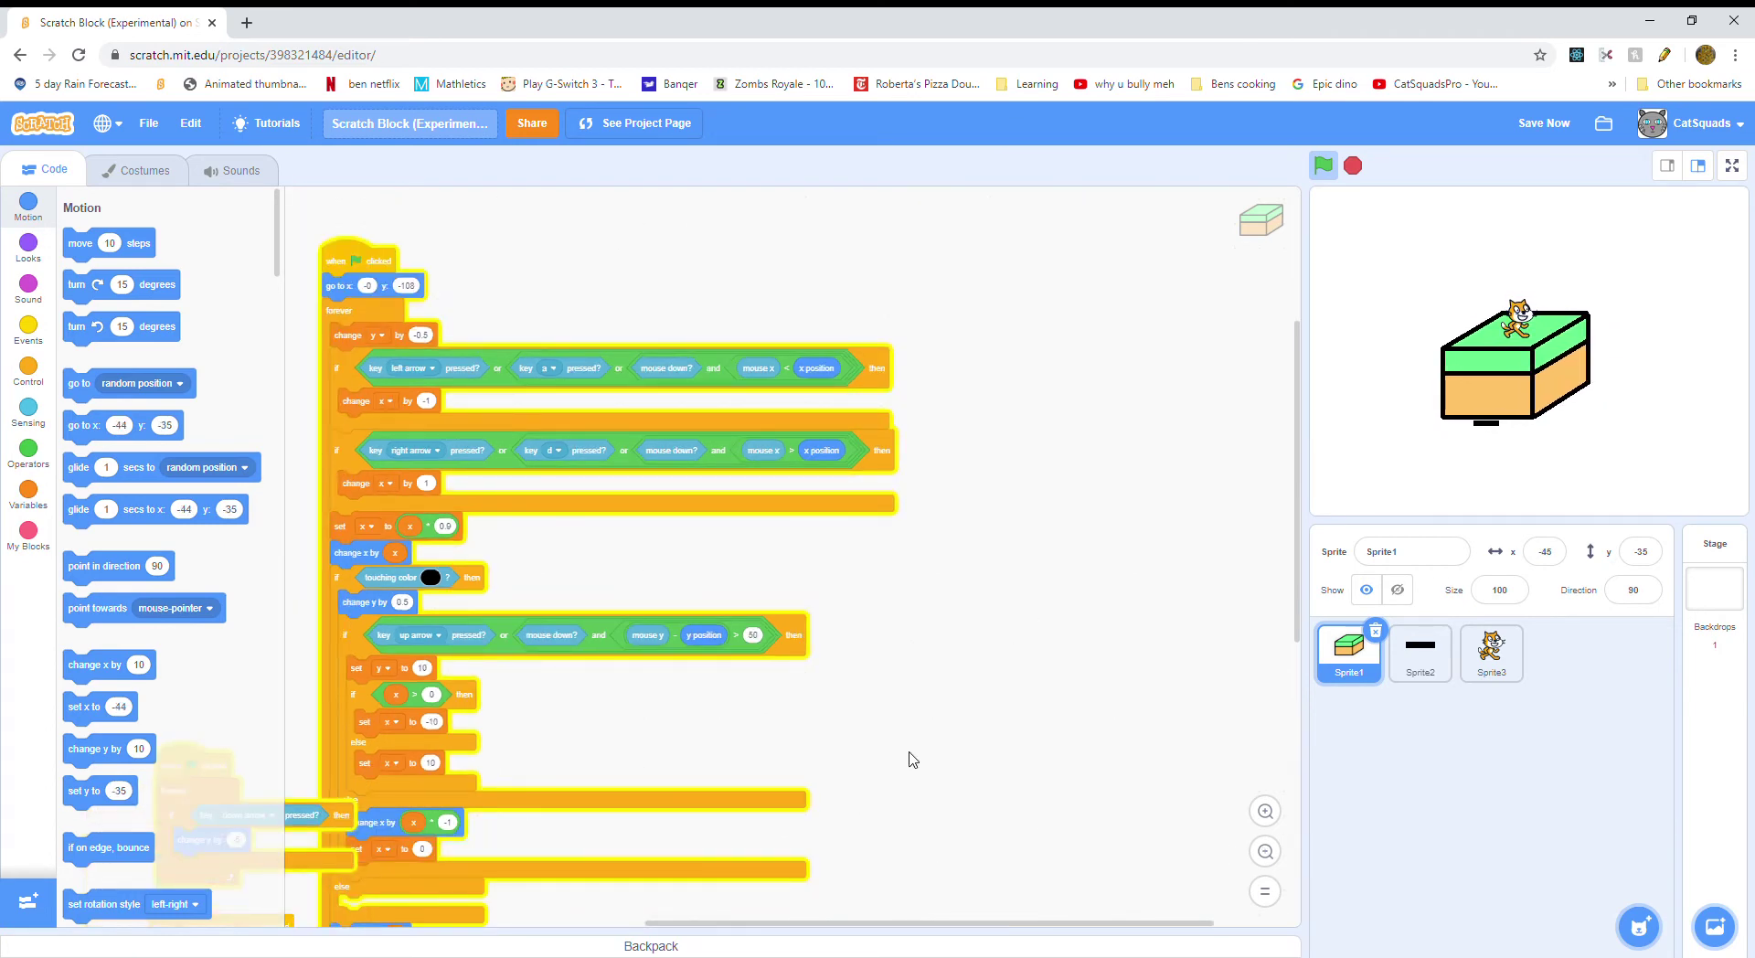
{"action": "scroll", "coordinate": [912, 756], "scroll_direction": "up", "scroll_amount": 2}
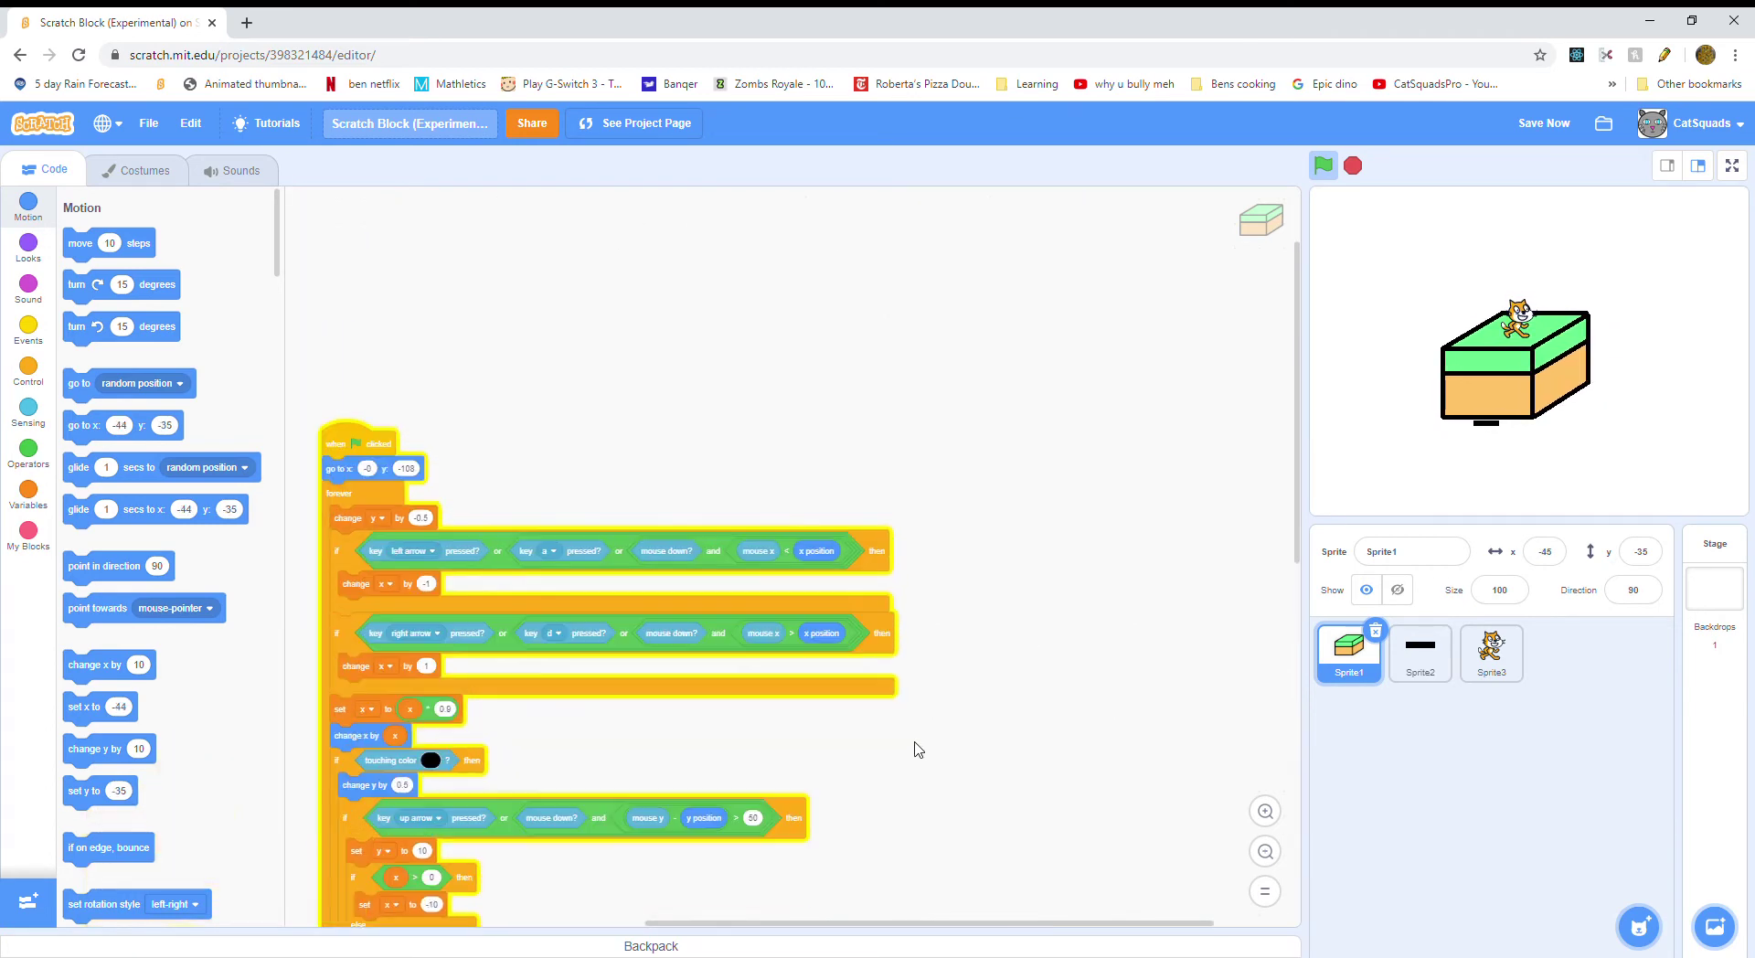
{"action": "right_click", "coordinate": [975, 694]}
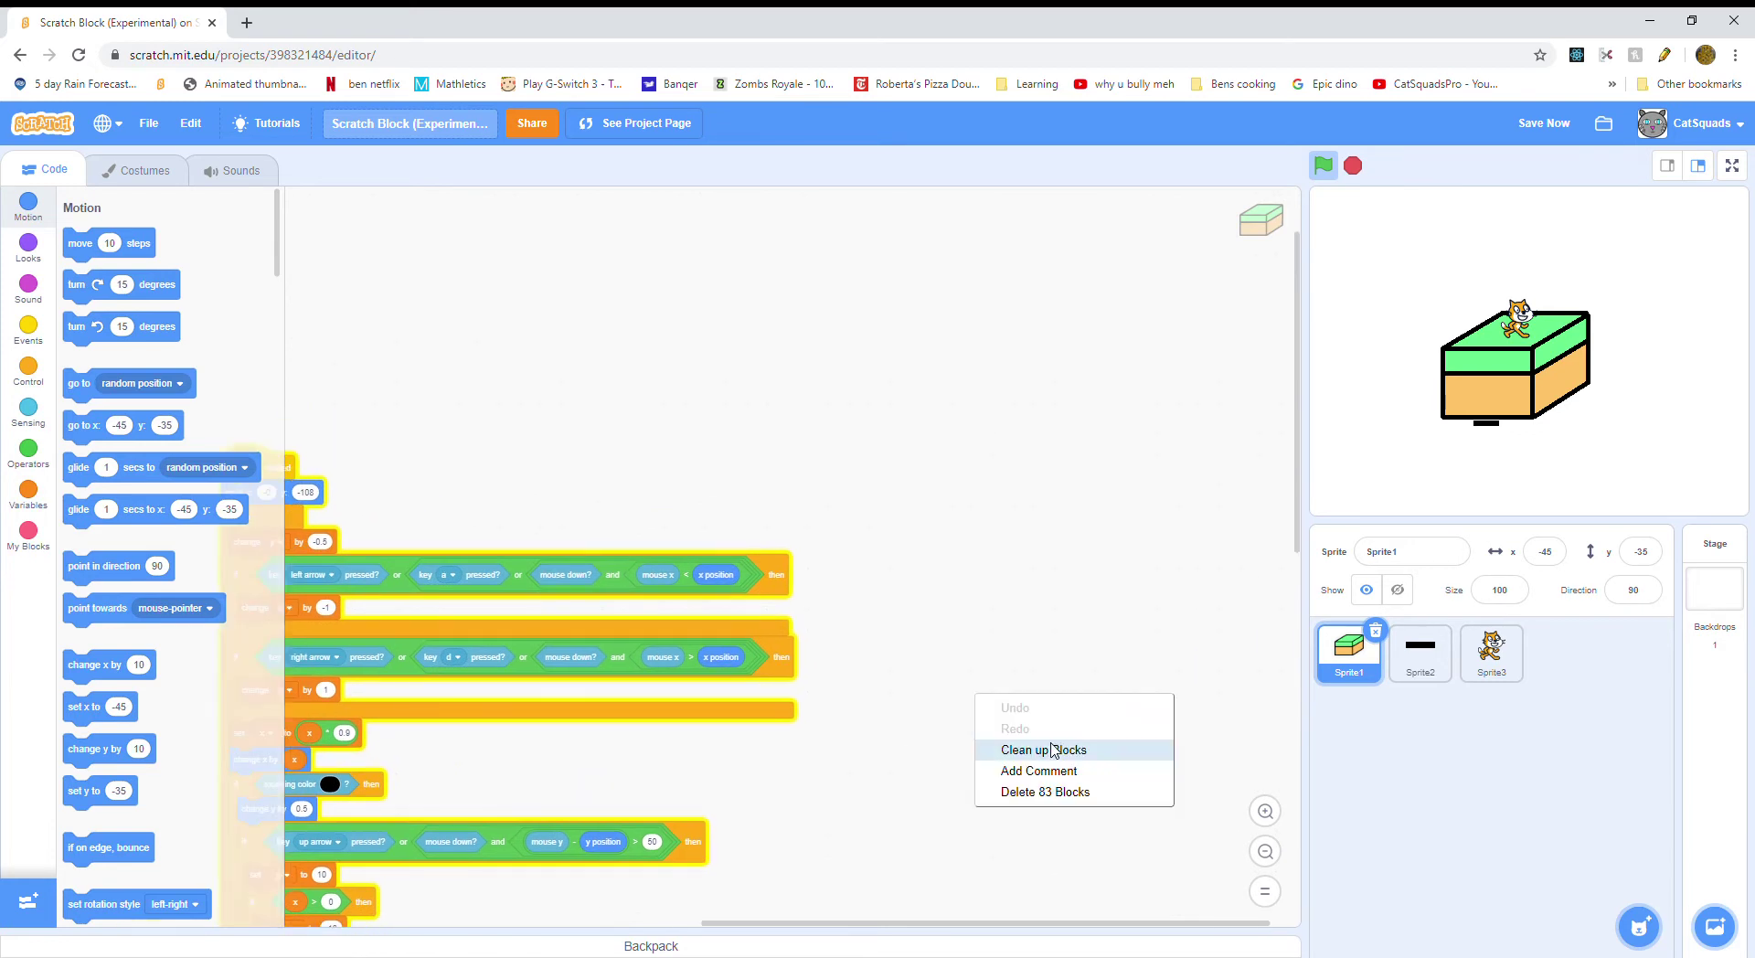
{"action": "left_click", "coordinate": [972, 670]}
{"action": "left_click_drag", "start_coordinate": [981, 655], "coordinate": [1100, 403]}
{"action": "left_click_drag", "start_coordinate": [1027, 736], "coordinate": [1075, 435]}
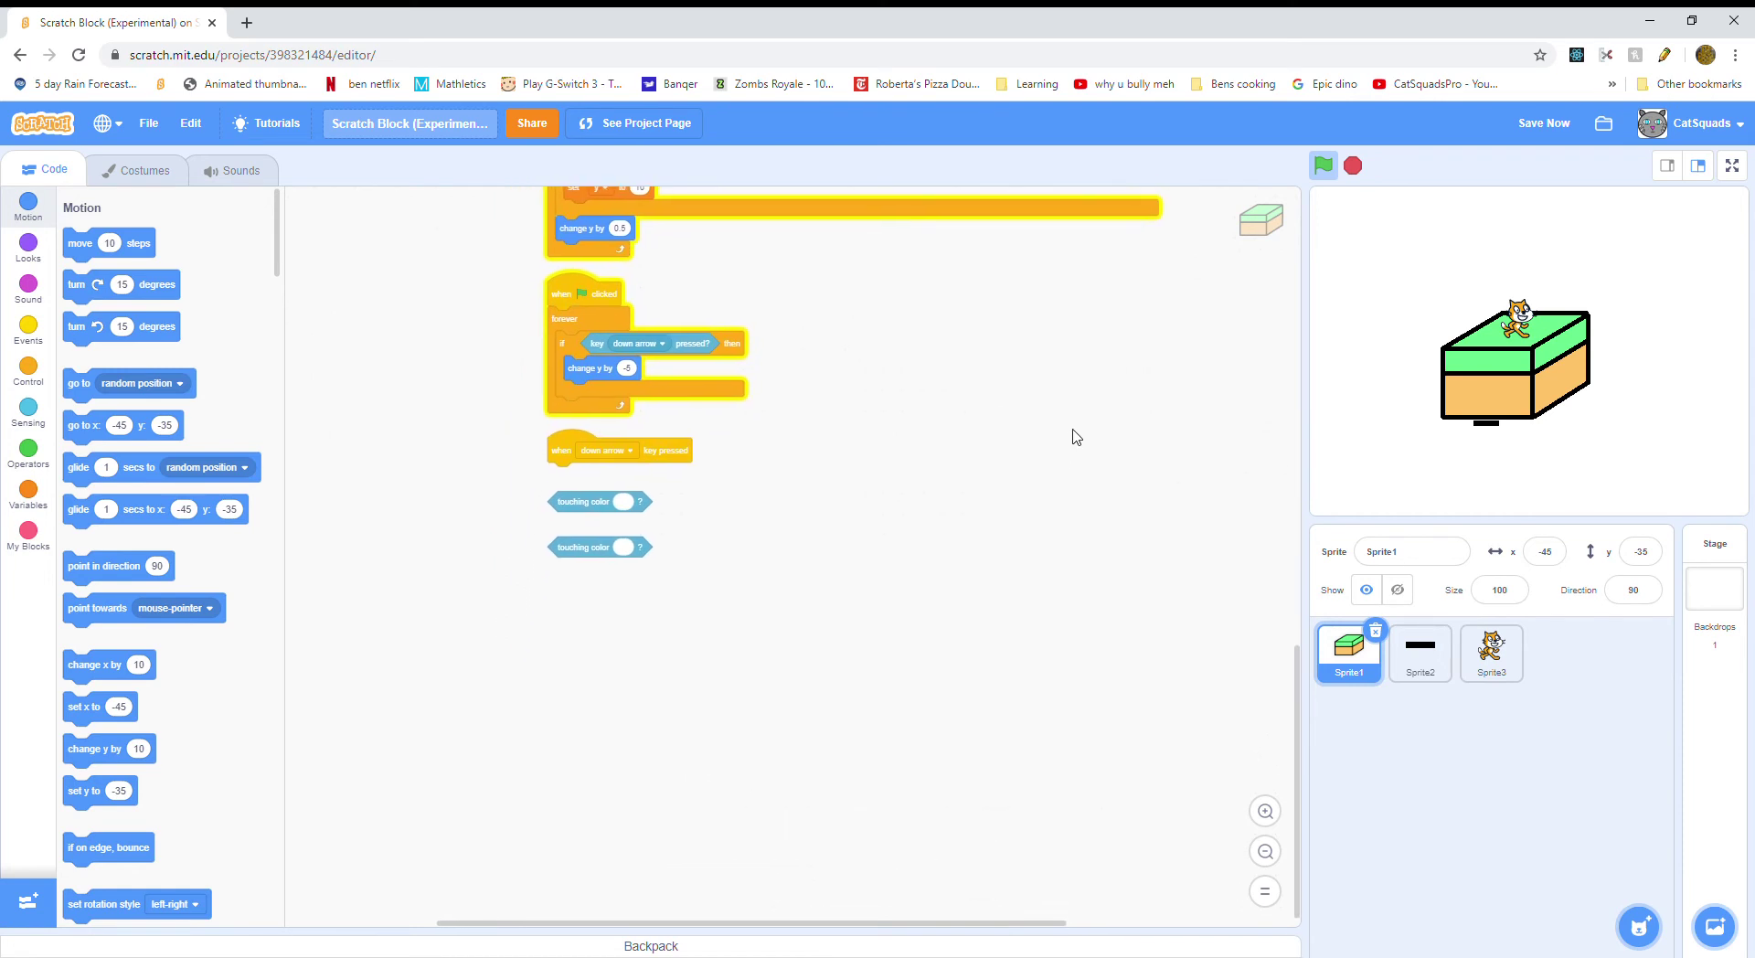
- View Sprite2's script and restart the project
{"action": "left_click", "coordinate": [1433, 660]}
{"action": "right_click", "coordinate": [1010, 606]}
{"action": "left_click", "coordinate": [932, 553]}
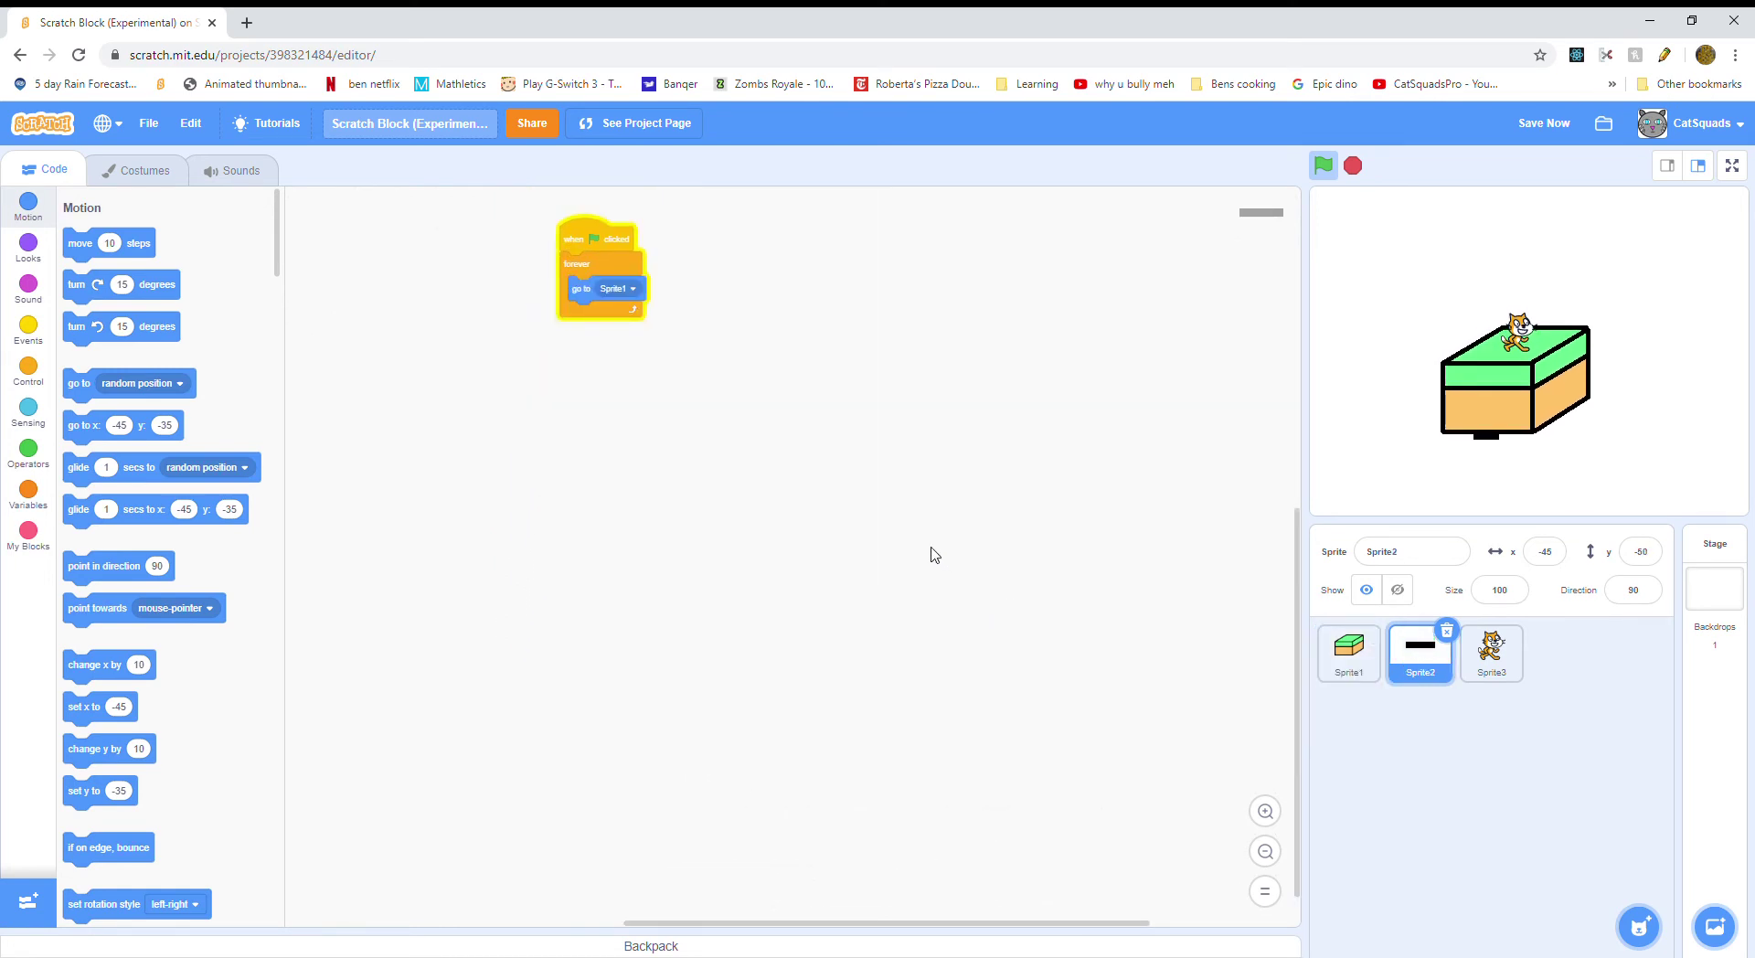
{"action": "left_click", "coordinate": [1325, 166]}
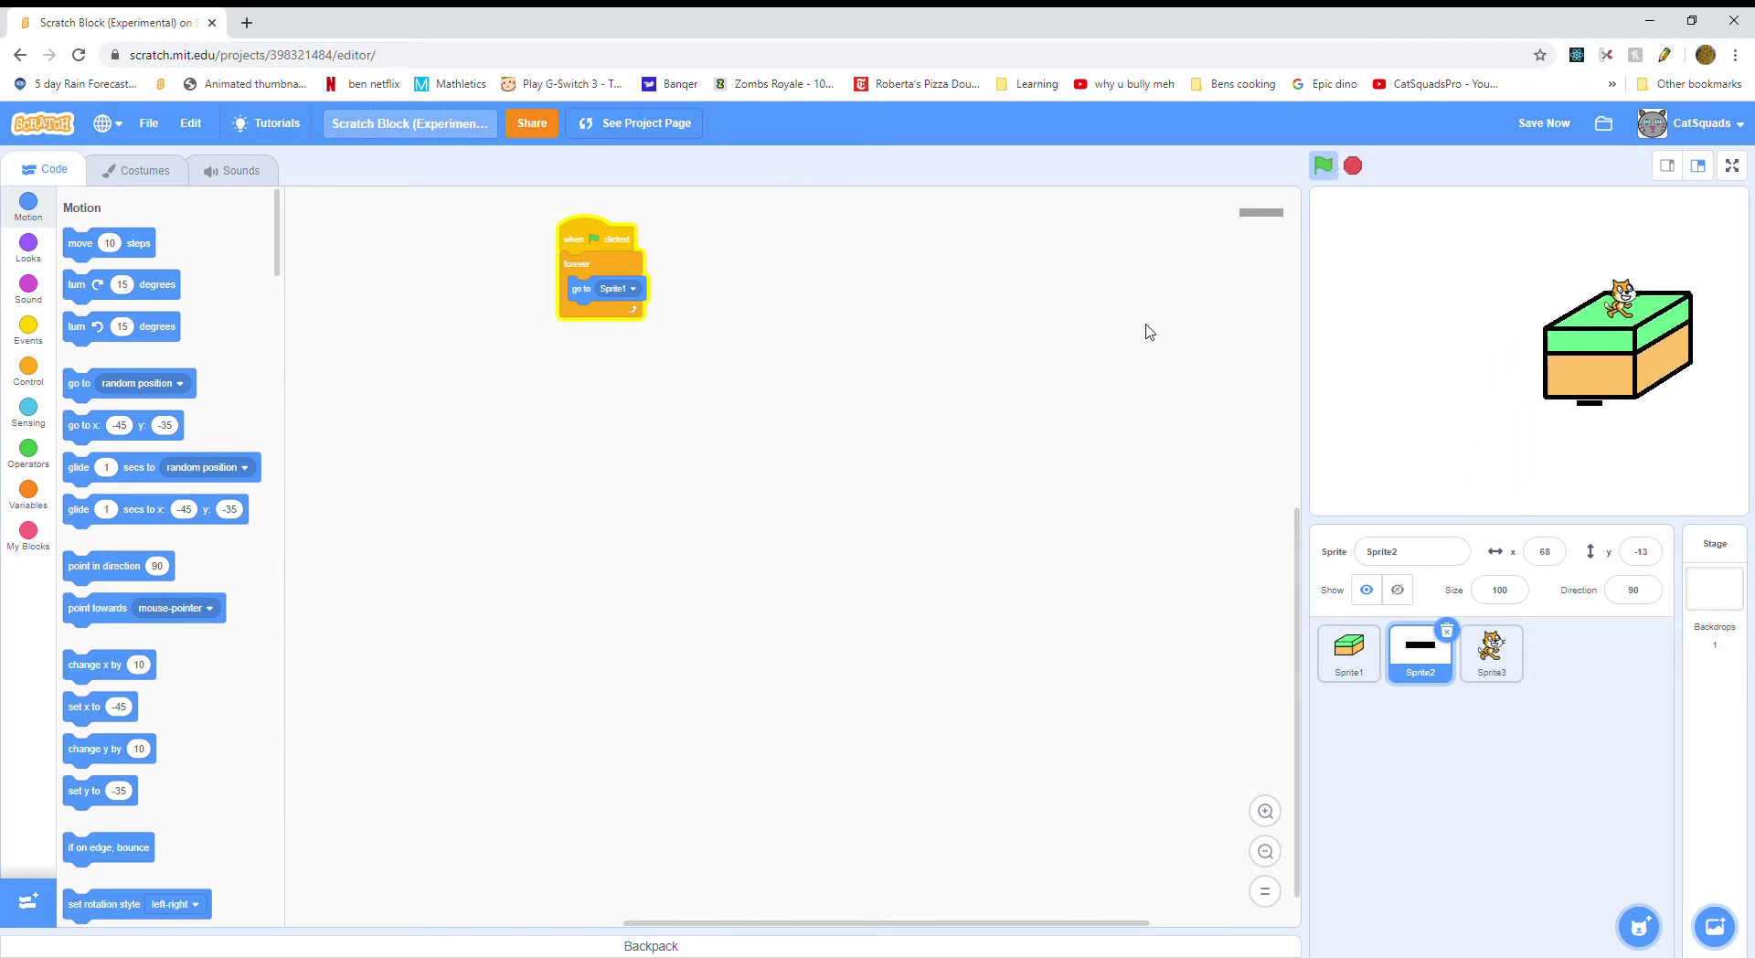
- Delete the empty forever loops from Sprite3's code and clean up its remaining blocks
{"action": "left_click", "coordinate": [1517, 661]}
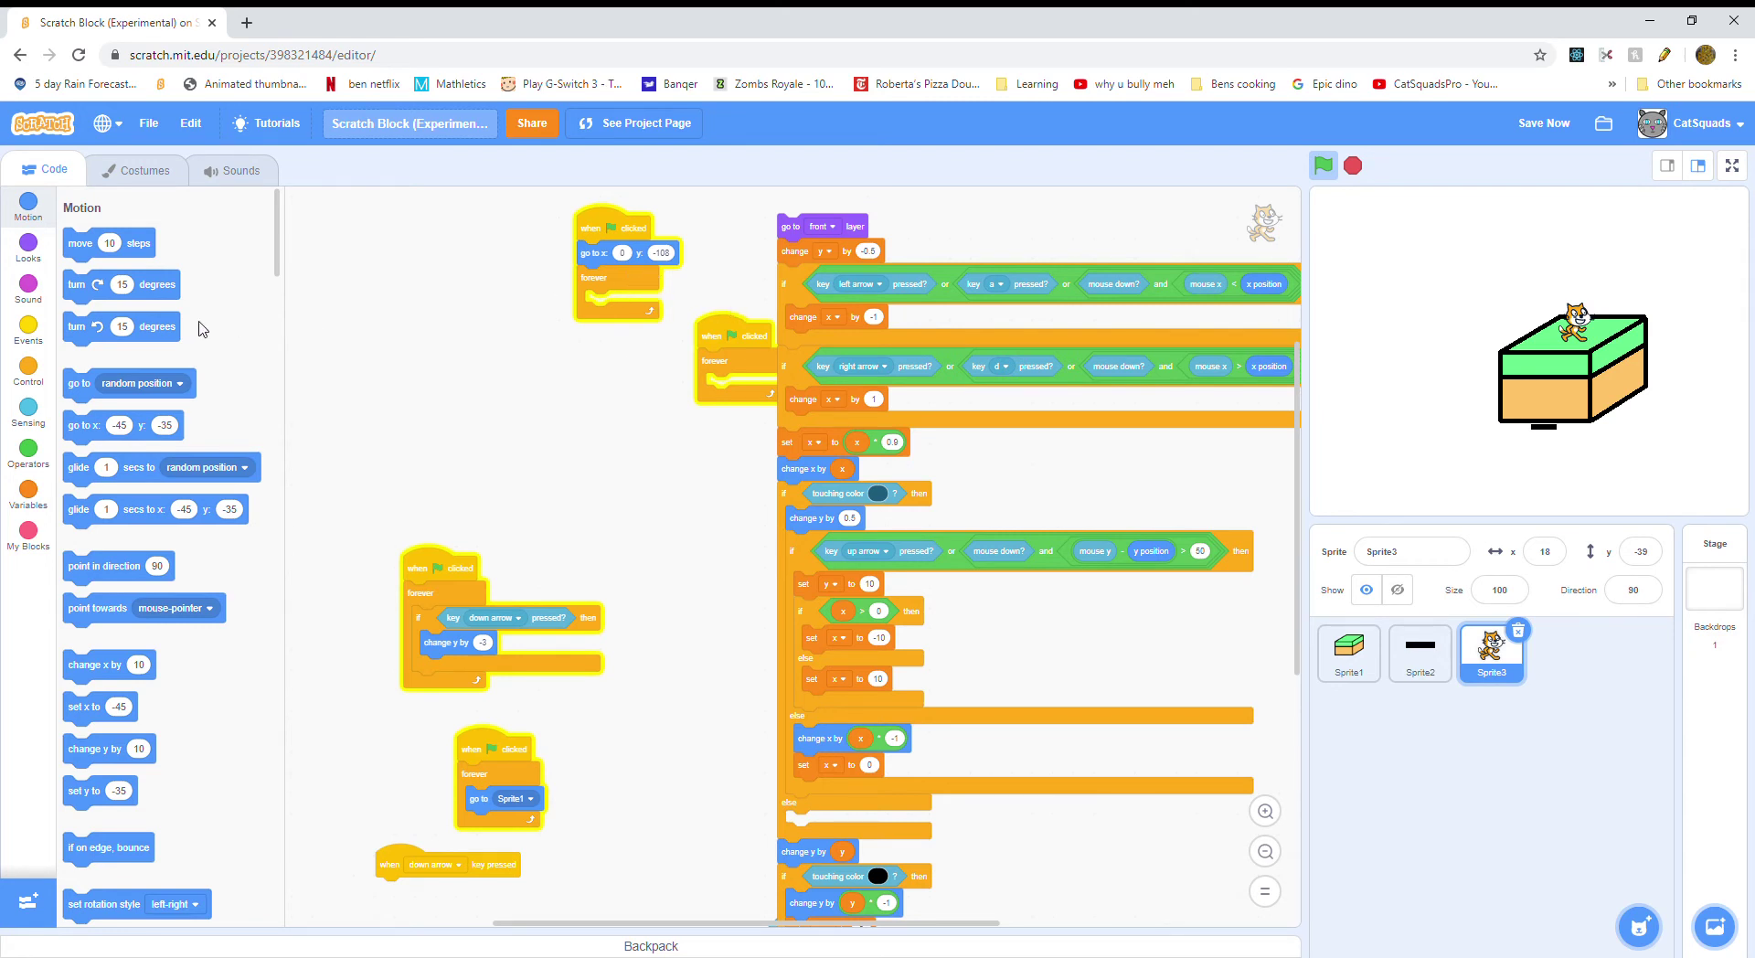
{"action": "left_click_drag", "start_coordinate": [725, 352], "coordinate": [167, 338]}
{"action": "right_click", "coordinate": [626, 568]}
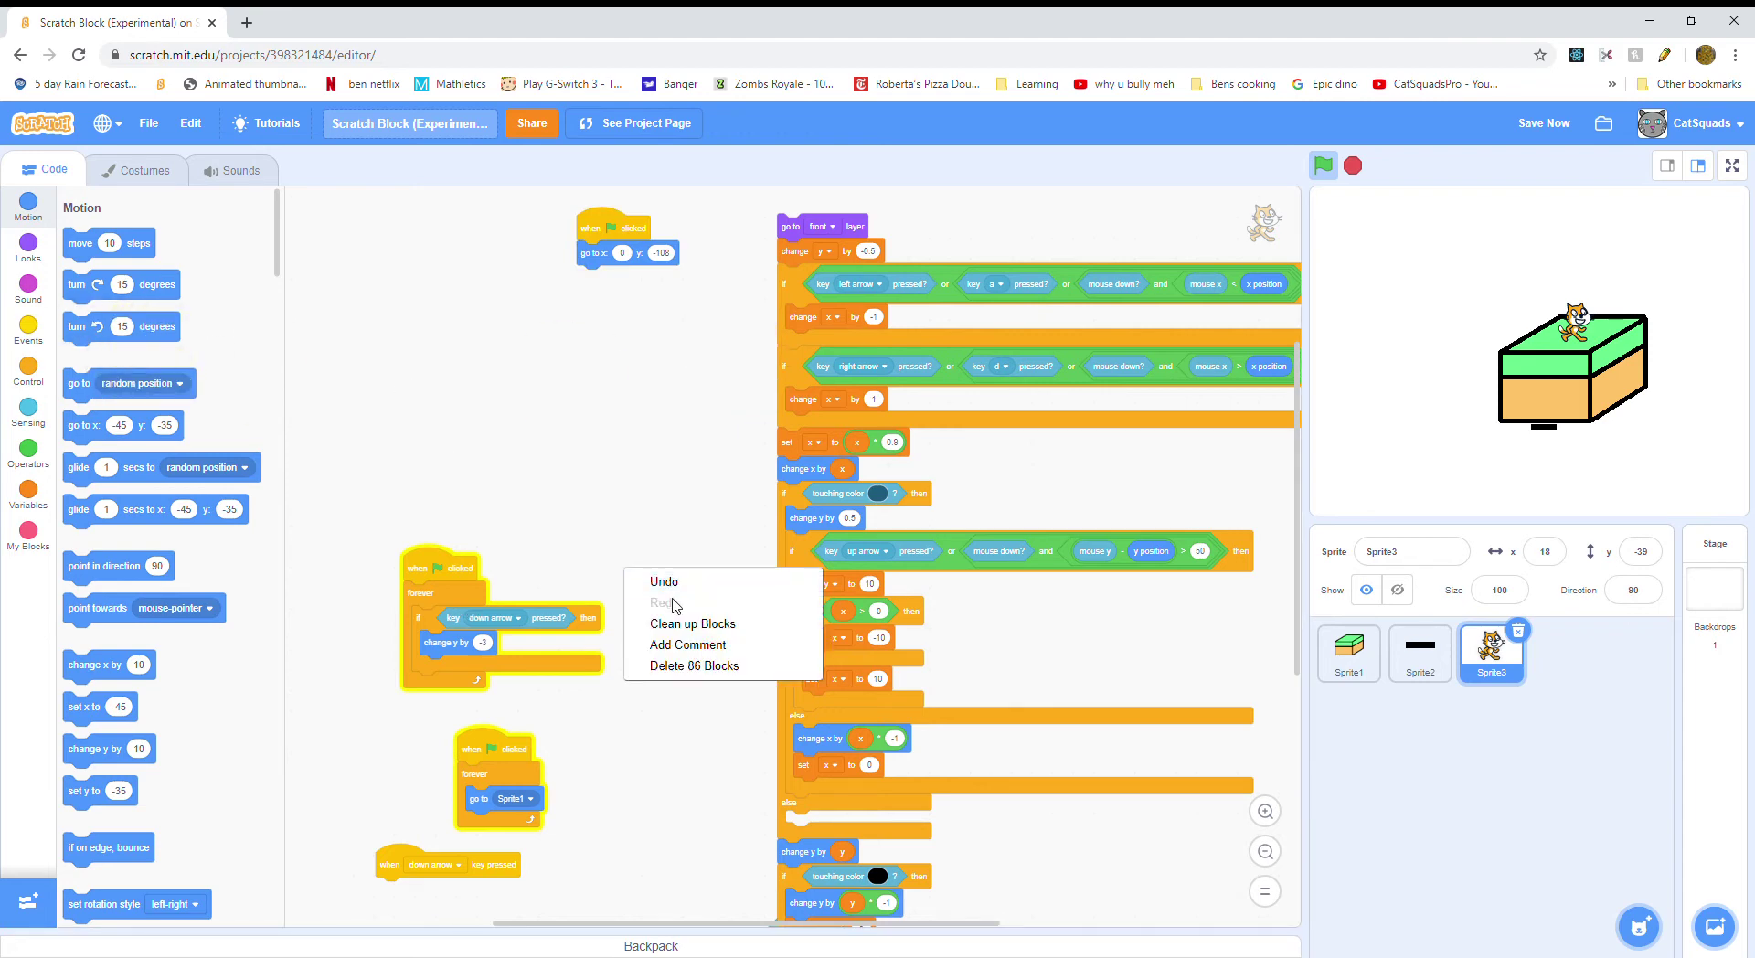
{"action": "left_click", "coordinate": [674, 625]}
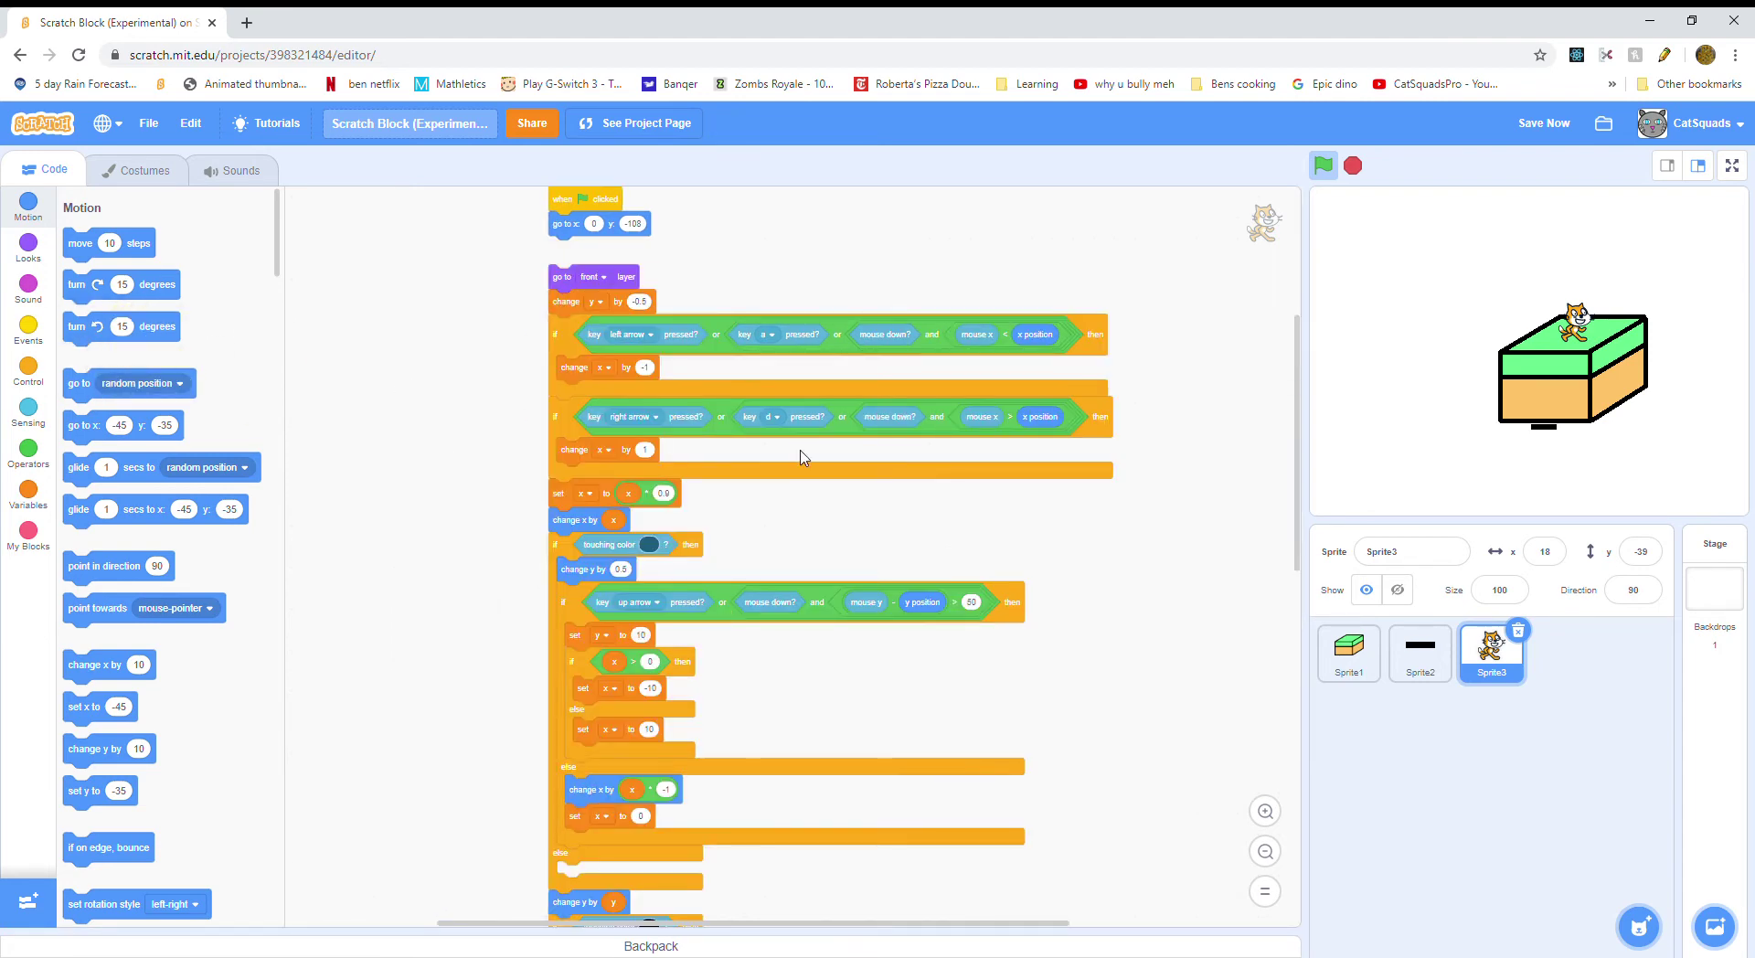
- Delete Sprite3's detached stack starting with "go to front layer" and clean up the remaining blocks
{"action": "scroll", "coordinate": [801, 456], "scroll_direction": "down", "scroll_amount": 2}
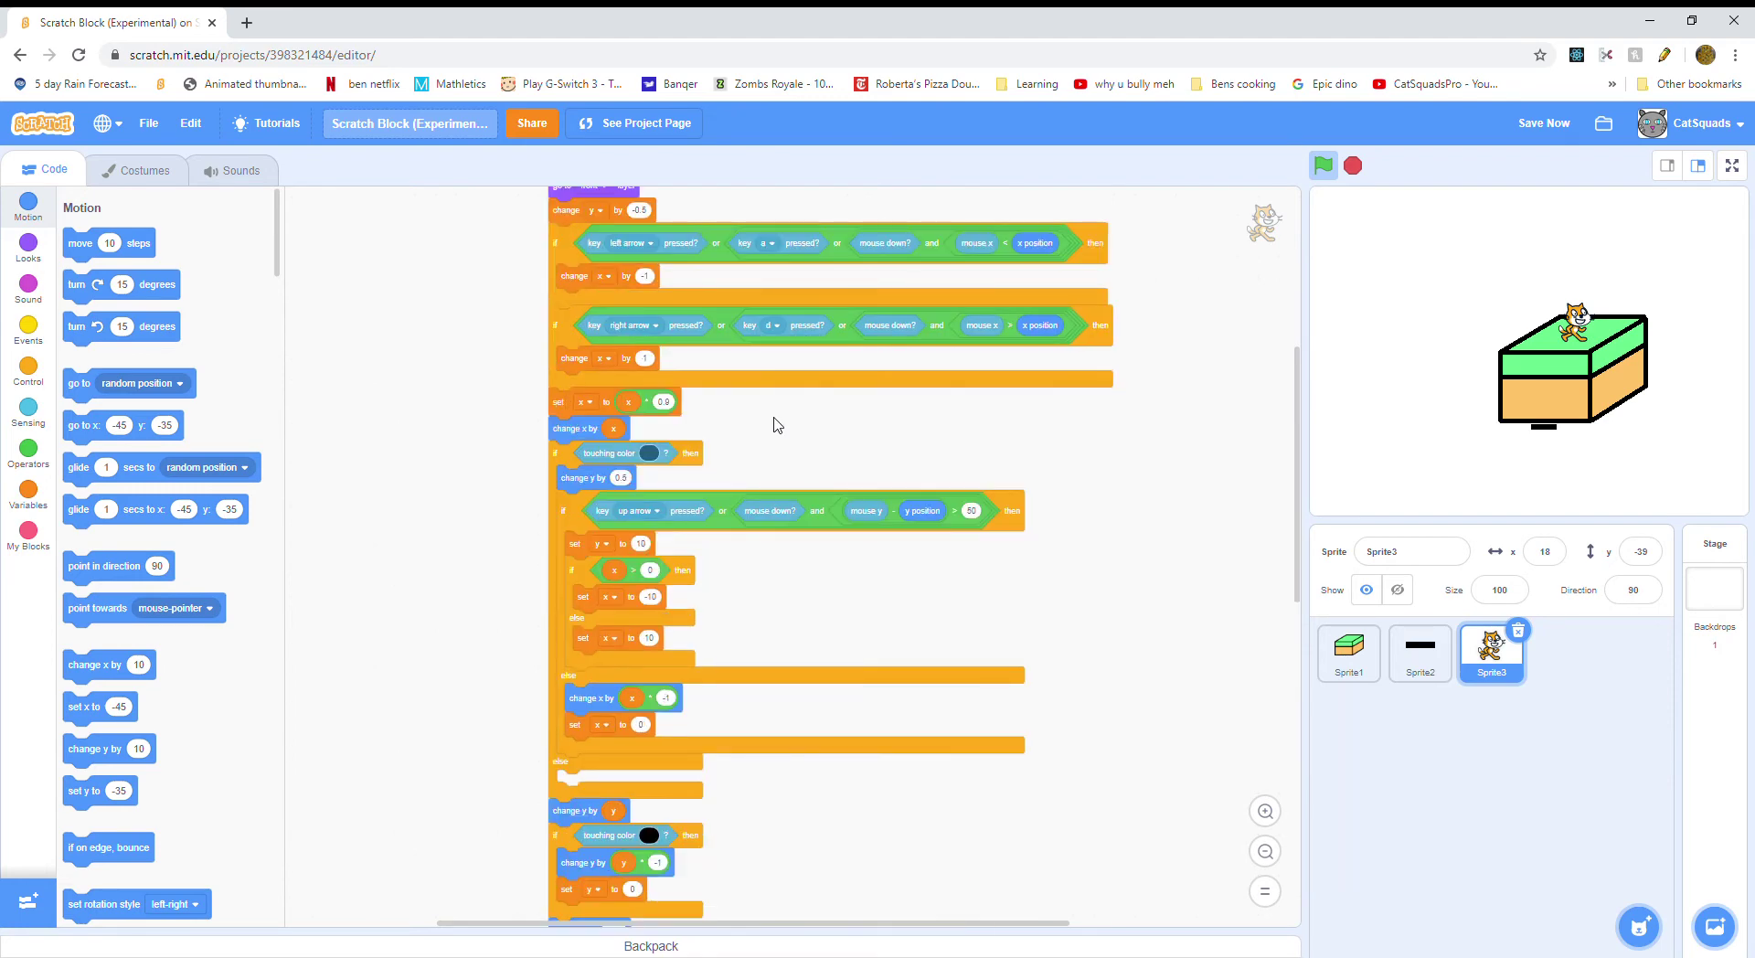
{"action": "scroll", "coordinate": [590, 291], "scroll_direction": "up", "scroll_amount": 2}
{"action": "left_click_drag", "start_coordinate": [572, 284], "coordinate": [159, 326]}
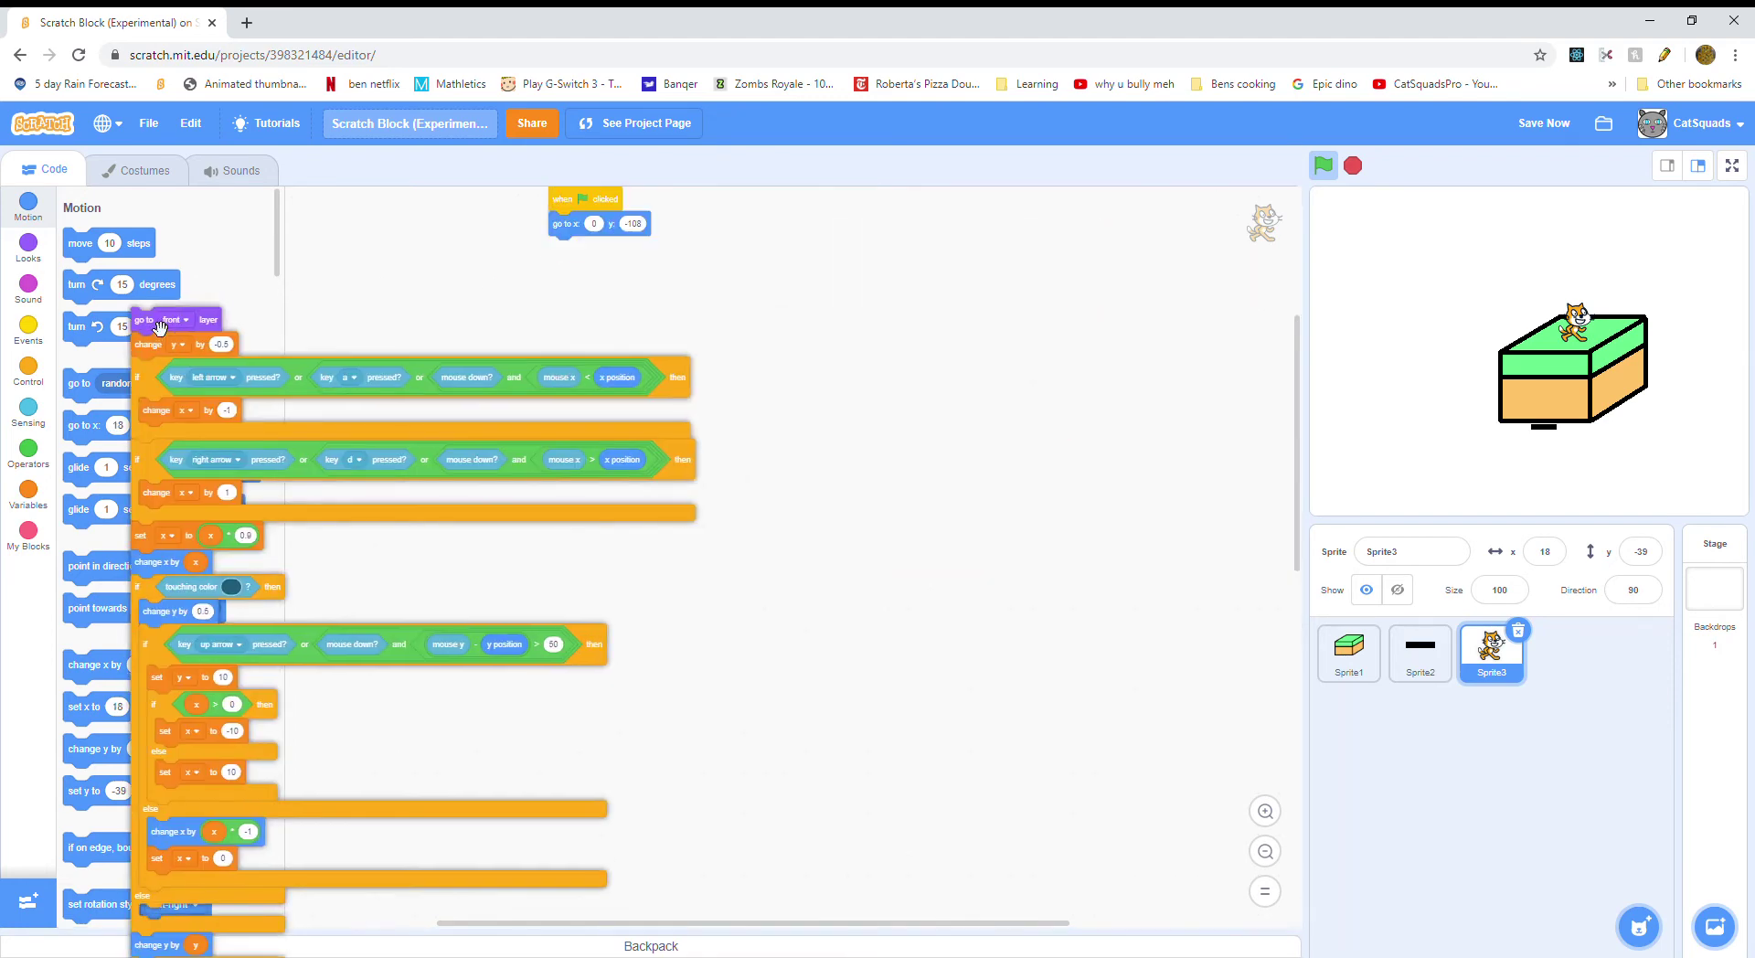
{"action": "left_click_drag", "start_coordinate": [681, 445], "coordinate": [729, 442]}
{"action": "scroll", "coordinate": [744, 435], "scroll_direction": "down", "scroll_amount": 5}
{"action": "right_click", "coordinate": [745, 435]}
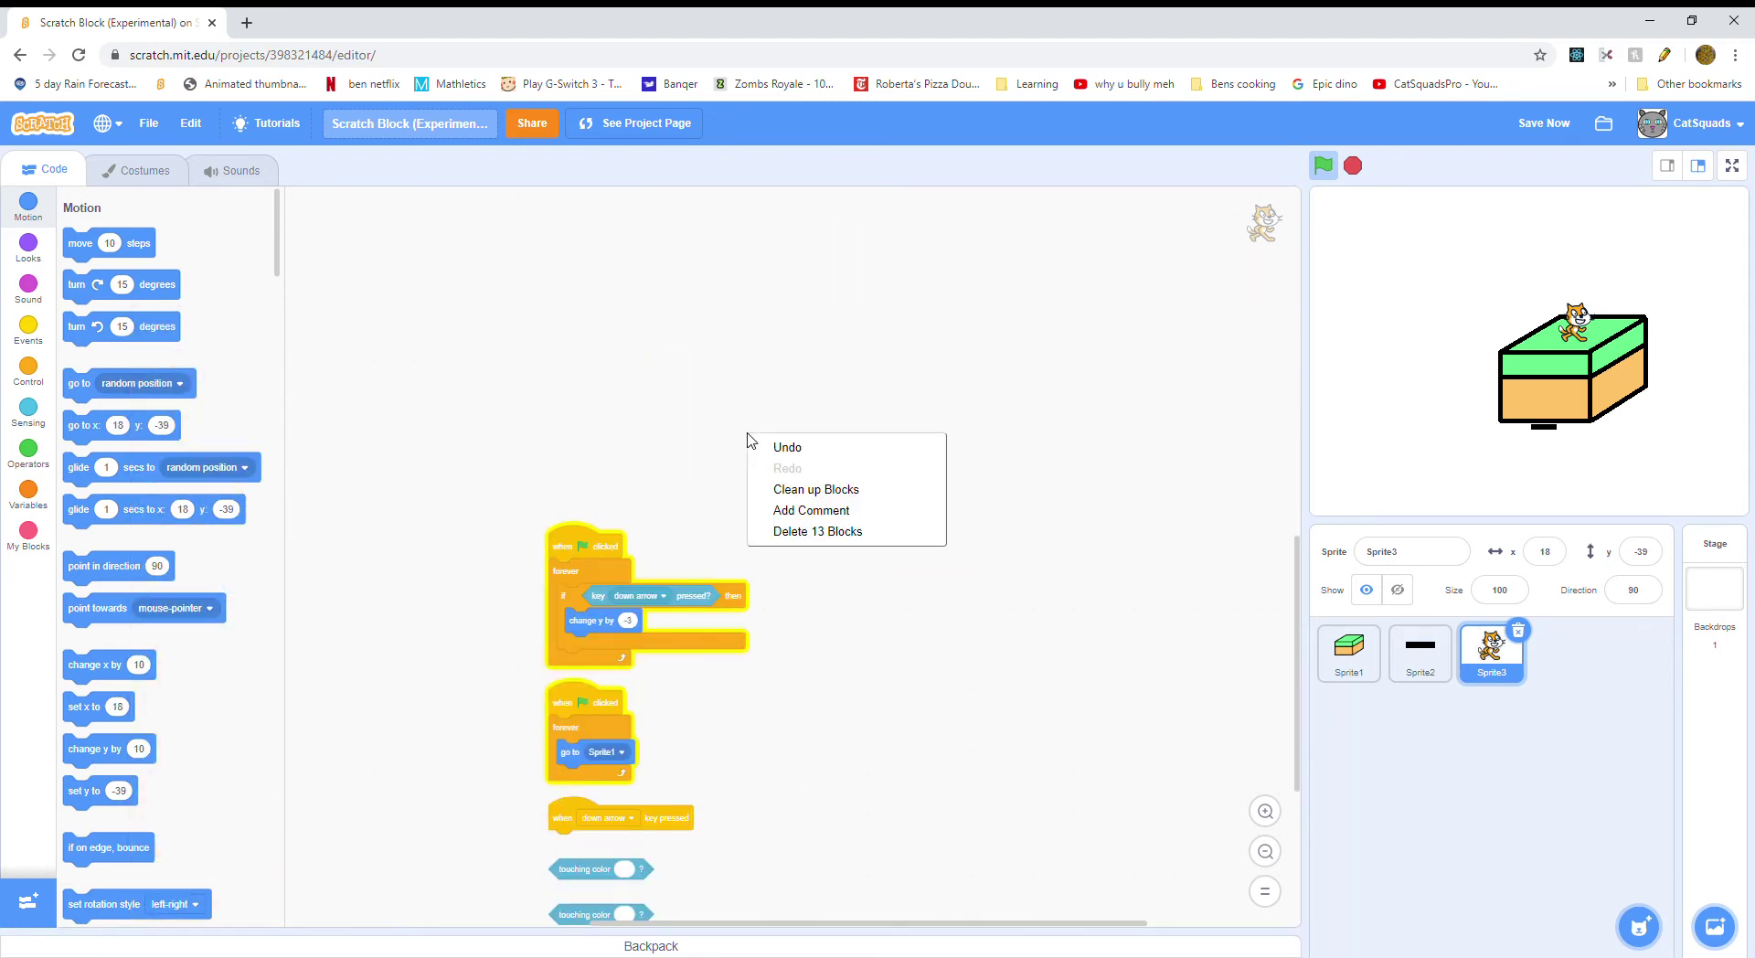
{"action": "left_click", "coordinate": [825, 490]}
- Review Sprite3's remaining scripts and open its costumes
{"action": "scroll", "coordinate": [825, 492], "scroll_direction": "up", "scroll_amount": 8}
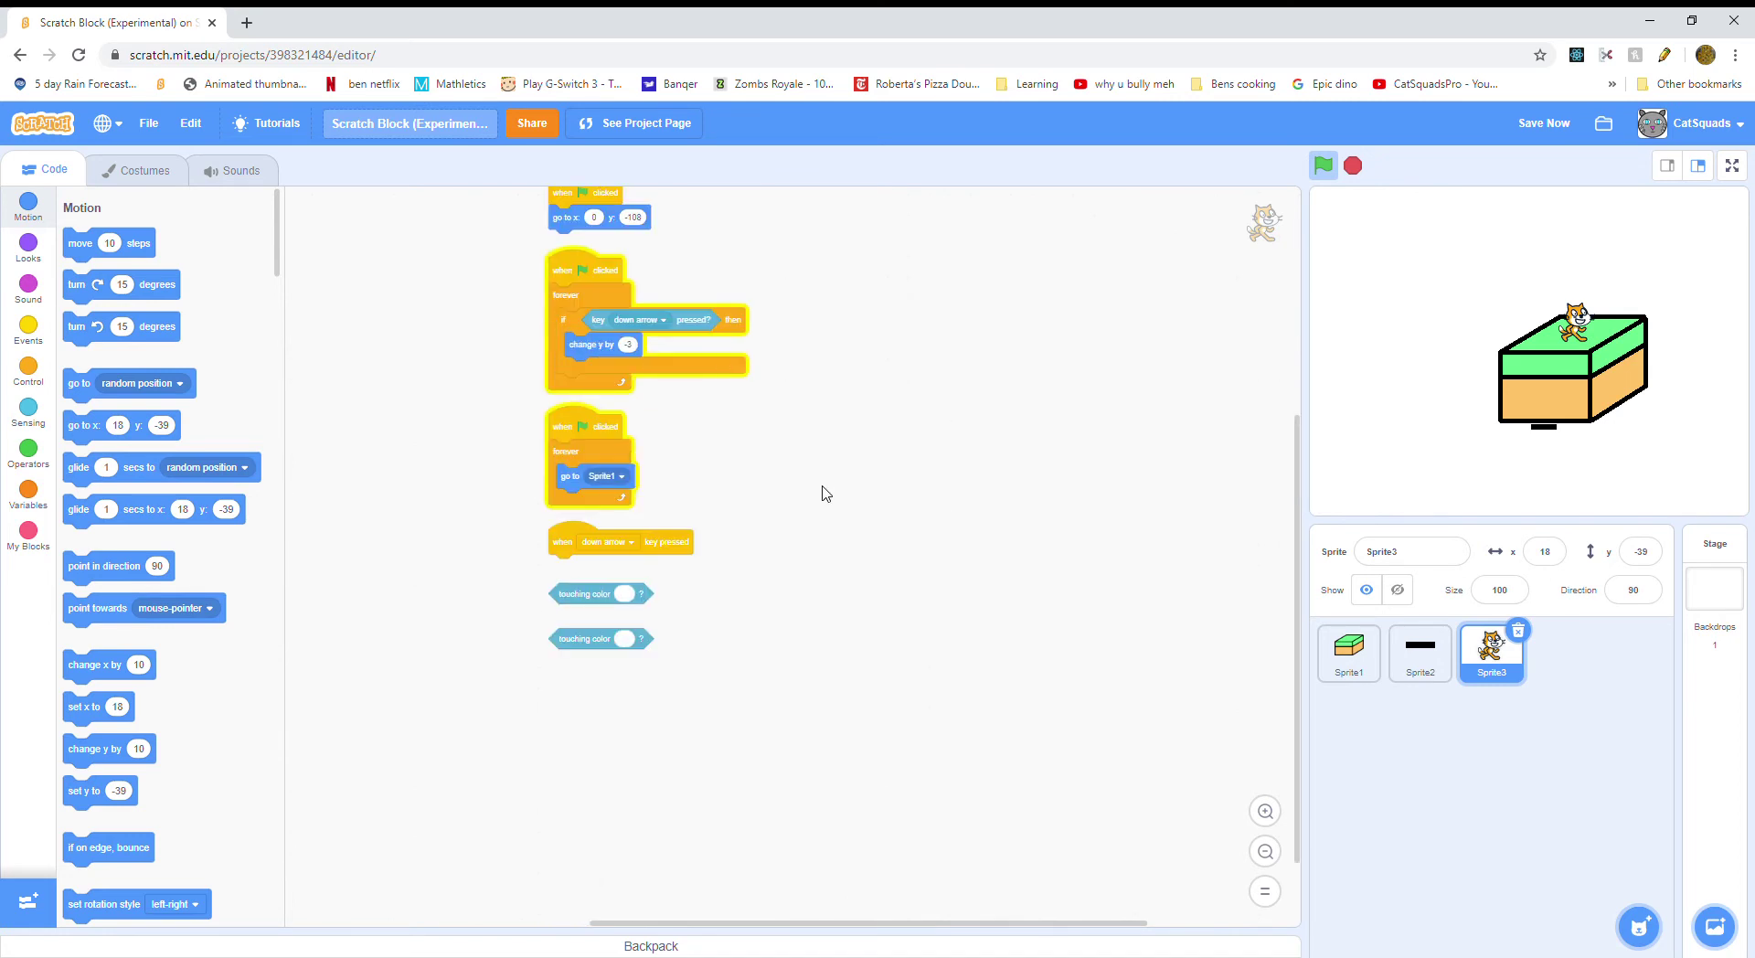
{"action": "scroll", "coordinate": [822, 495], "scroll_direction": "down", "scroll_amount": 4}
{"action": "scroll", "coordinate": [822, 499], "scroll_direction": "down", "scroll_amount": 4}
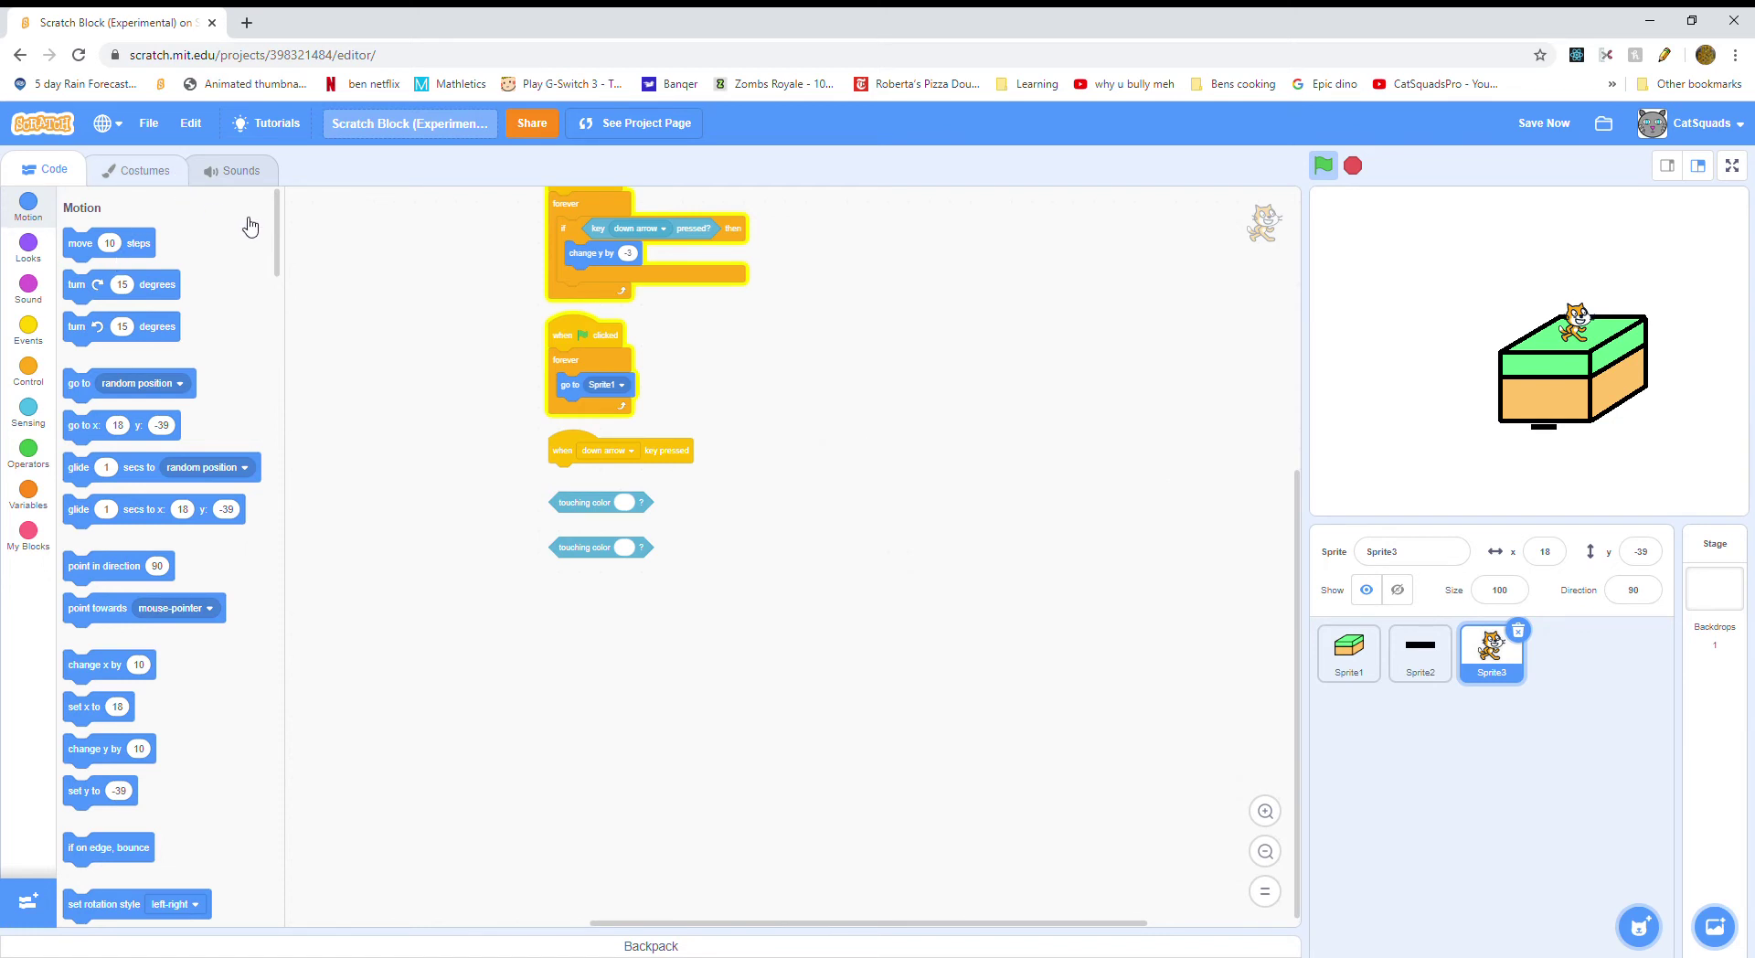
{"action": "left_click", "coordinate": [137, 169]}
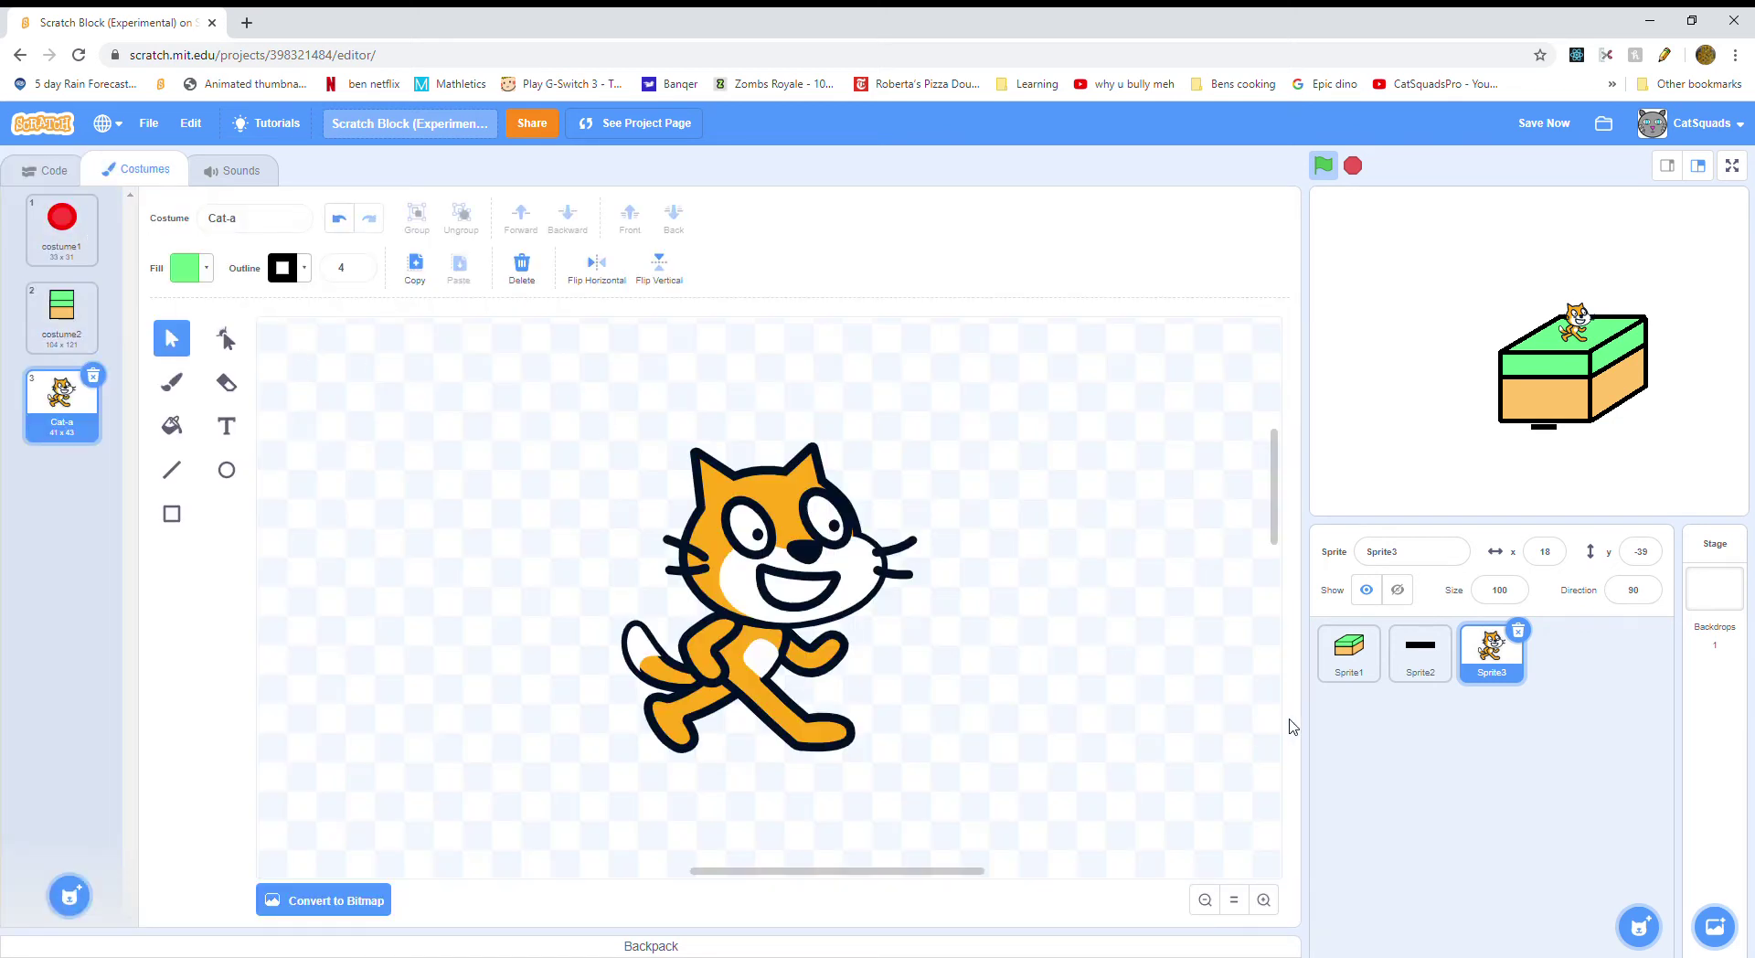
- Open Sprite1's first costume and set the brush colour to a medium grey with saturation 0
{"action": "left_click", "coordinate": [1349, 654]}
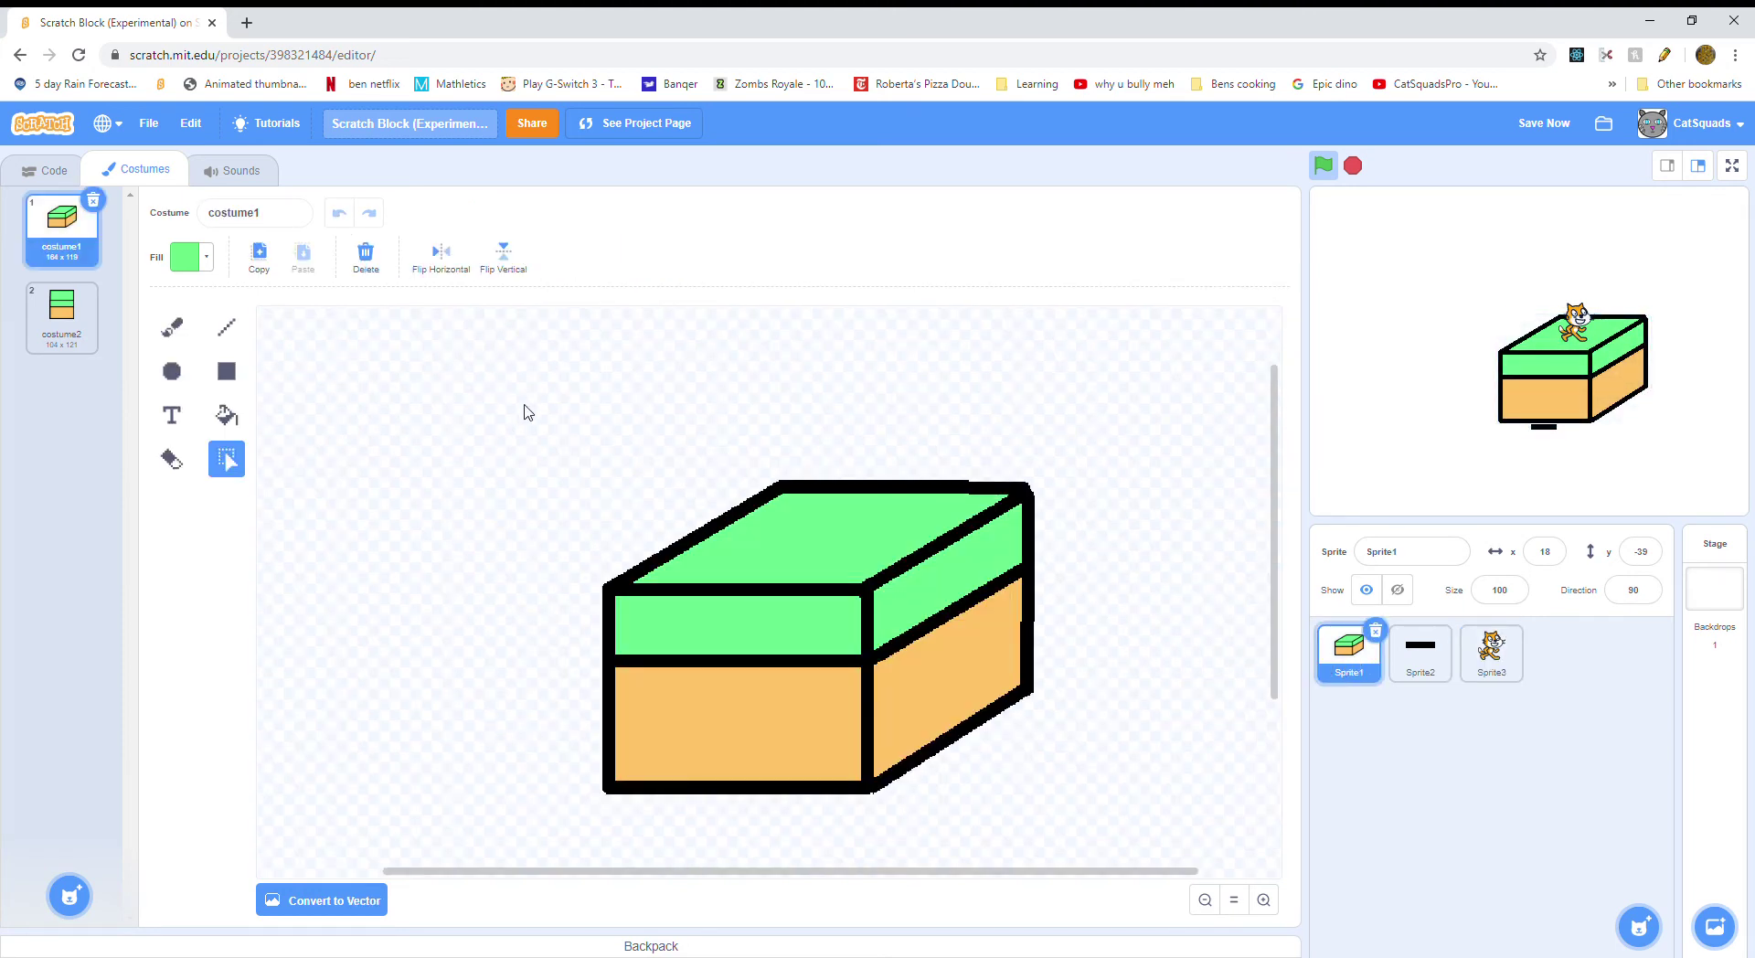
{"action": "left_click", "coordinate": [174, 328]}
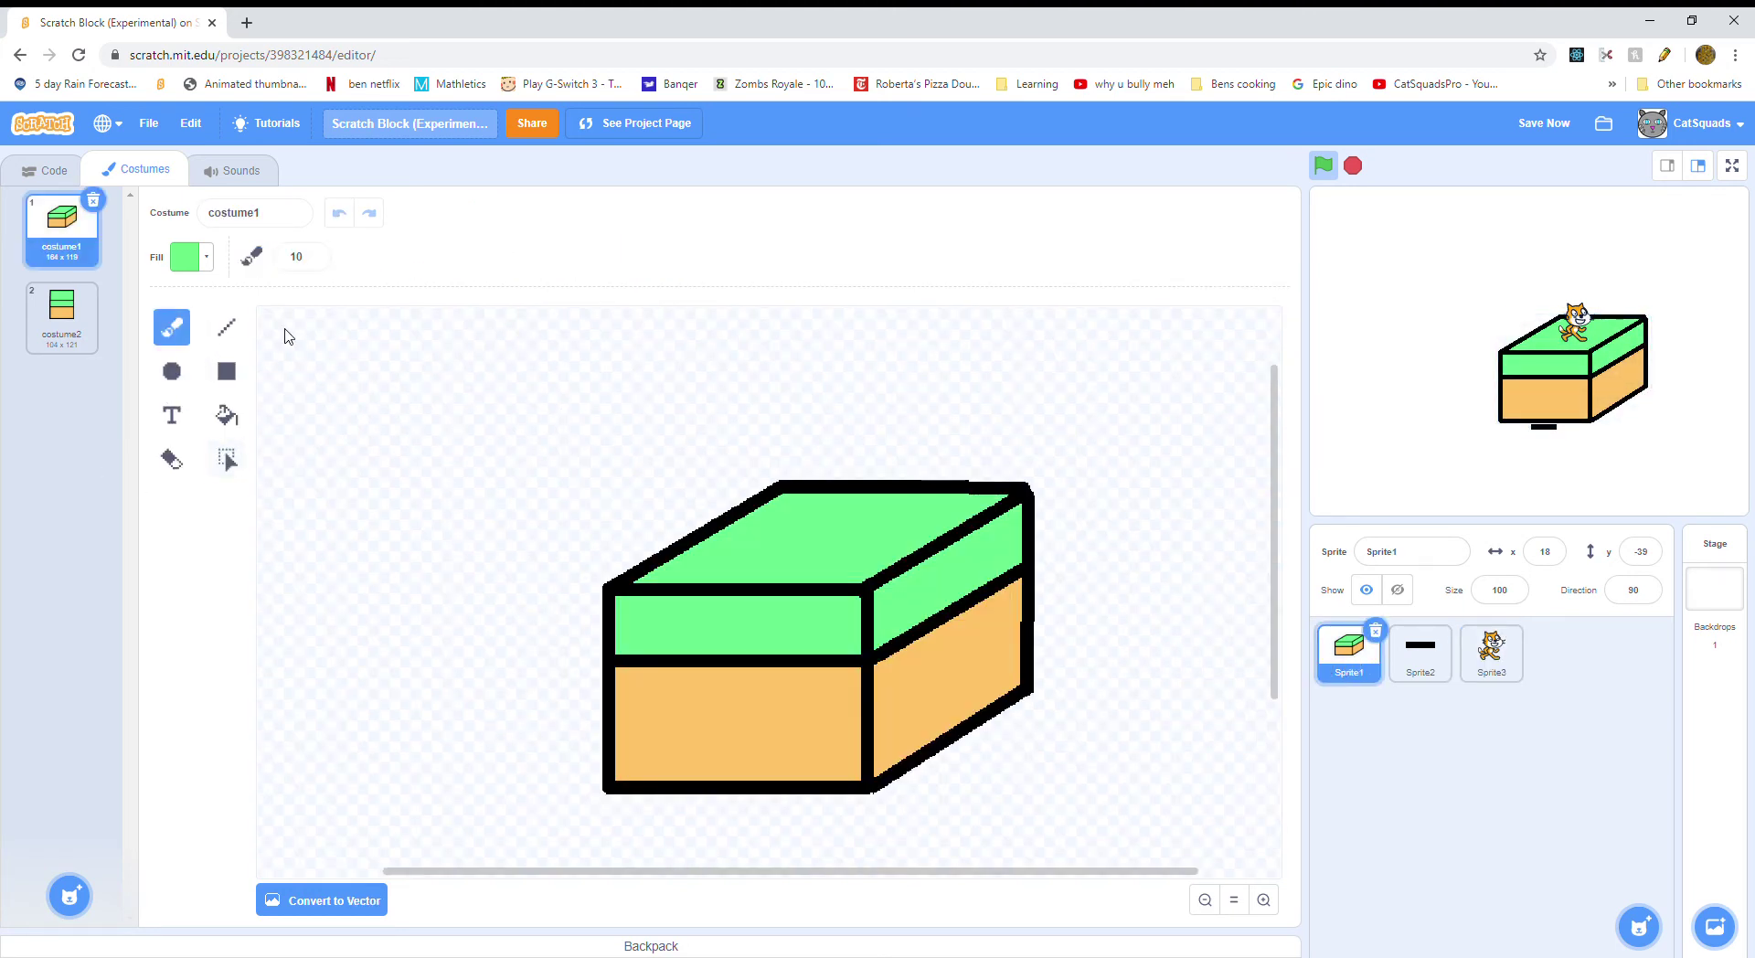
{"action": "left_click", "coordinate": [190, 259]}
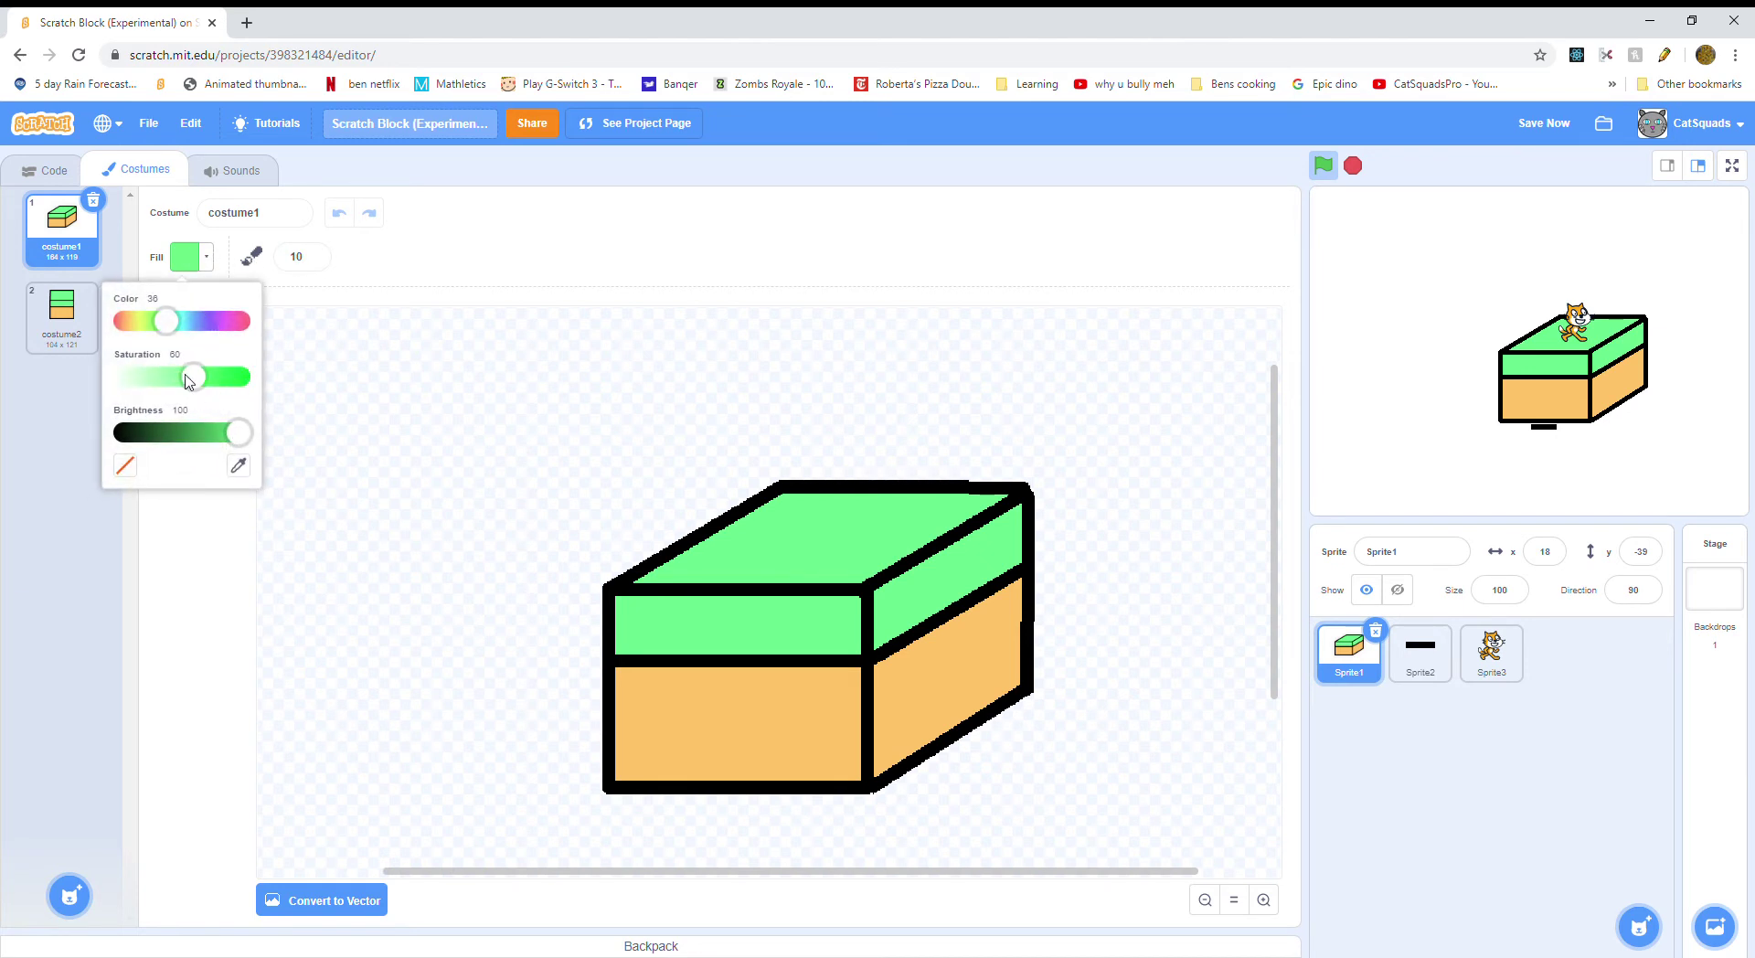
{"action": "left_click_drag", "start_coordinate": [235, 435], "coordinate": [130, 379]}
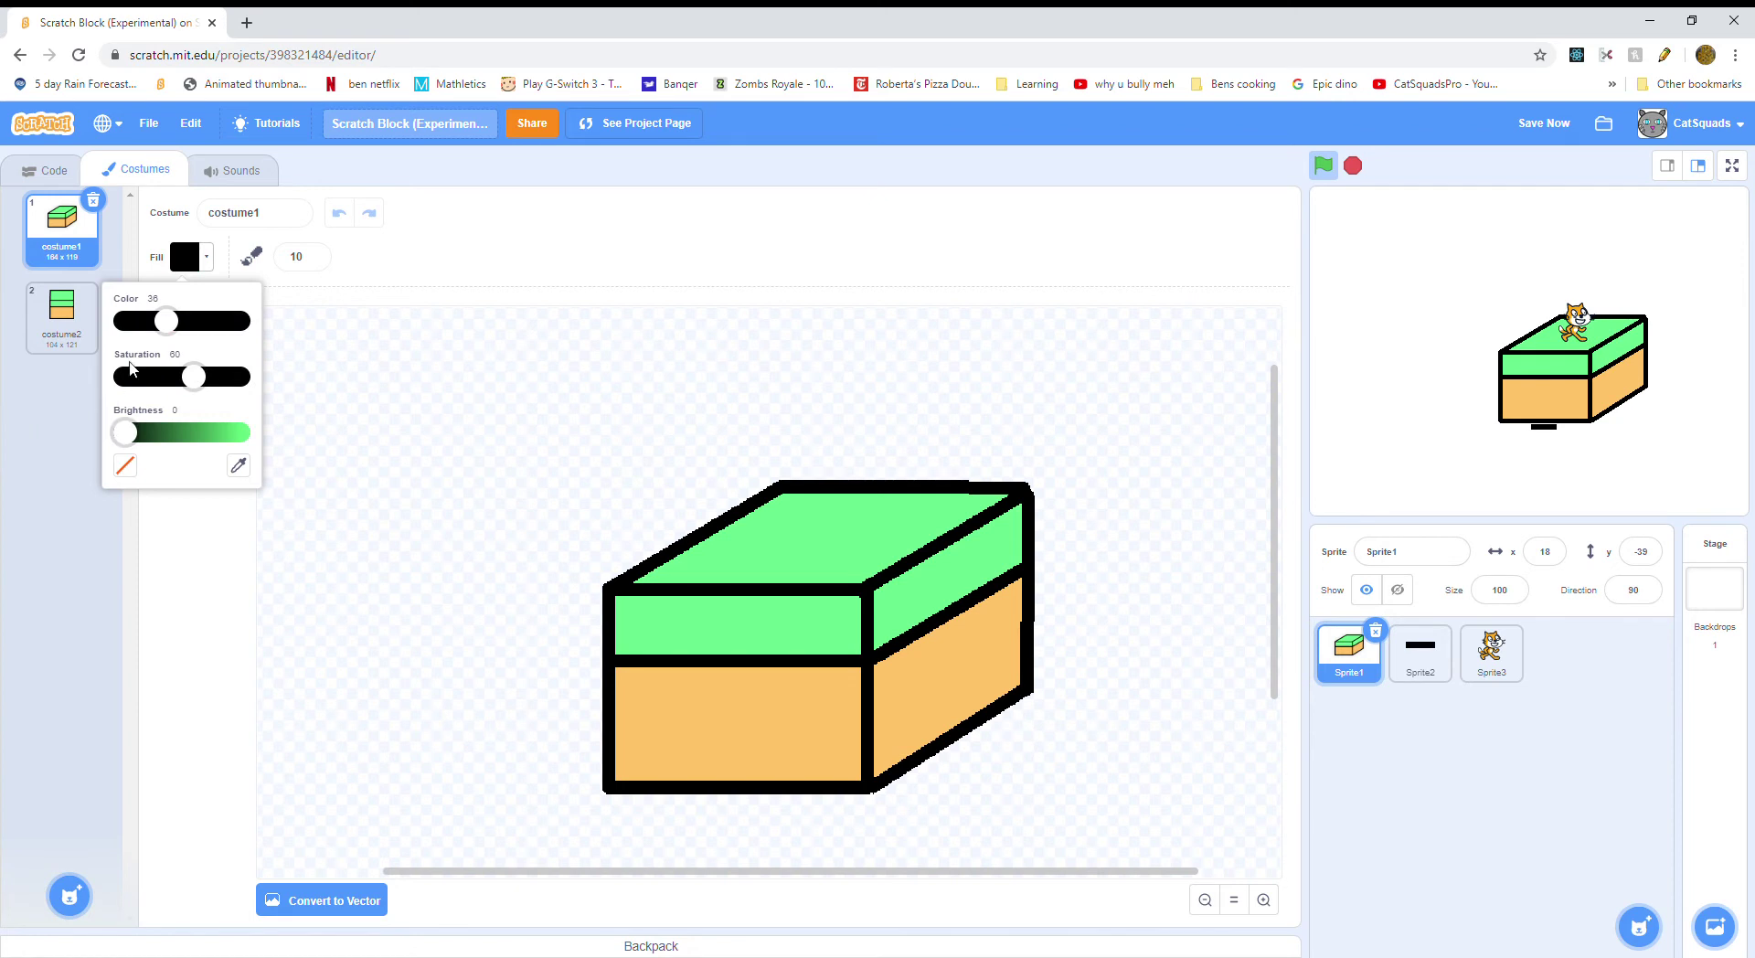
{"action": "left_click_drag", "start_coordinate": [160, 321], "coordinate": [59, 315]}
{"action": "left_click_drag", "start_coordinate": [201, 379], "coordinate": [117, 378]}
{"action": "left_click", "coordinate": [184, 432]}
- Duplicate Sprite1's costume1
{"action": "left_click", "coordinate": [89, 242]}
{"action": "right_click", "coordinate": [89, 242]}
{"action": "left_click", "coordinate": [103, 256]}
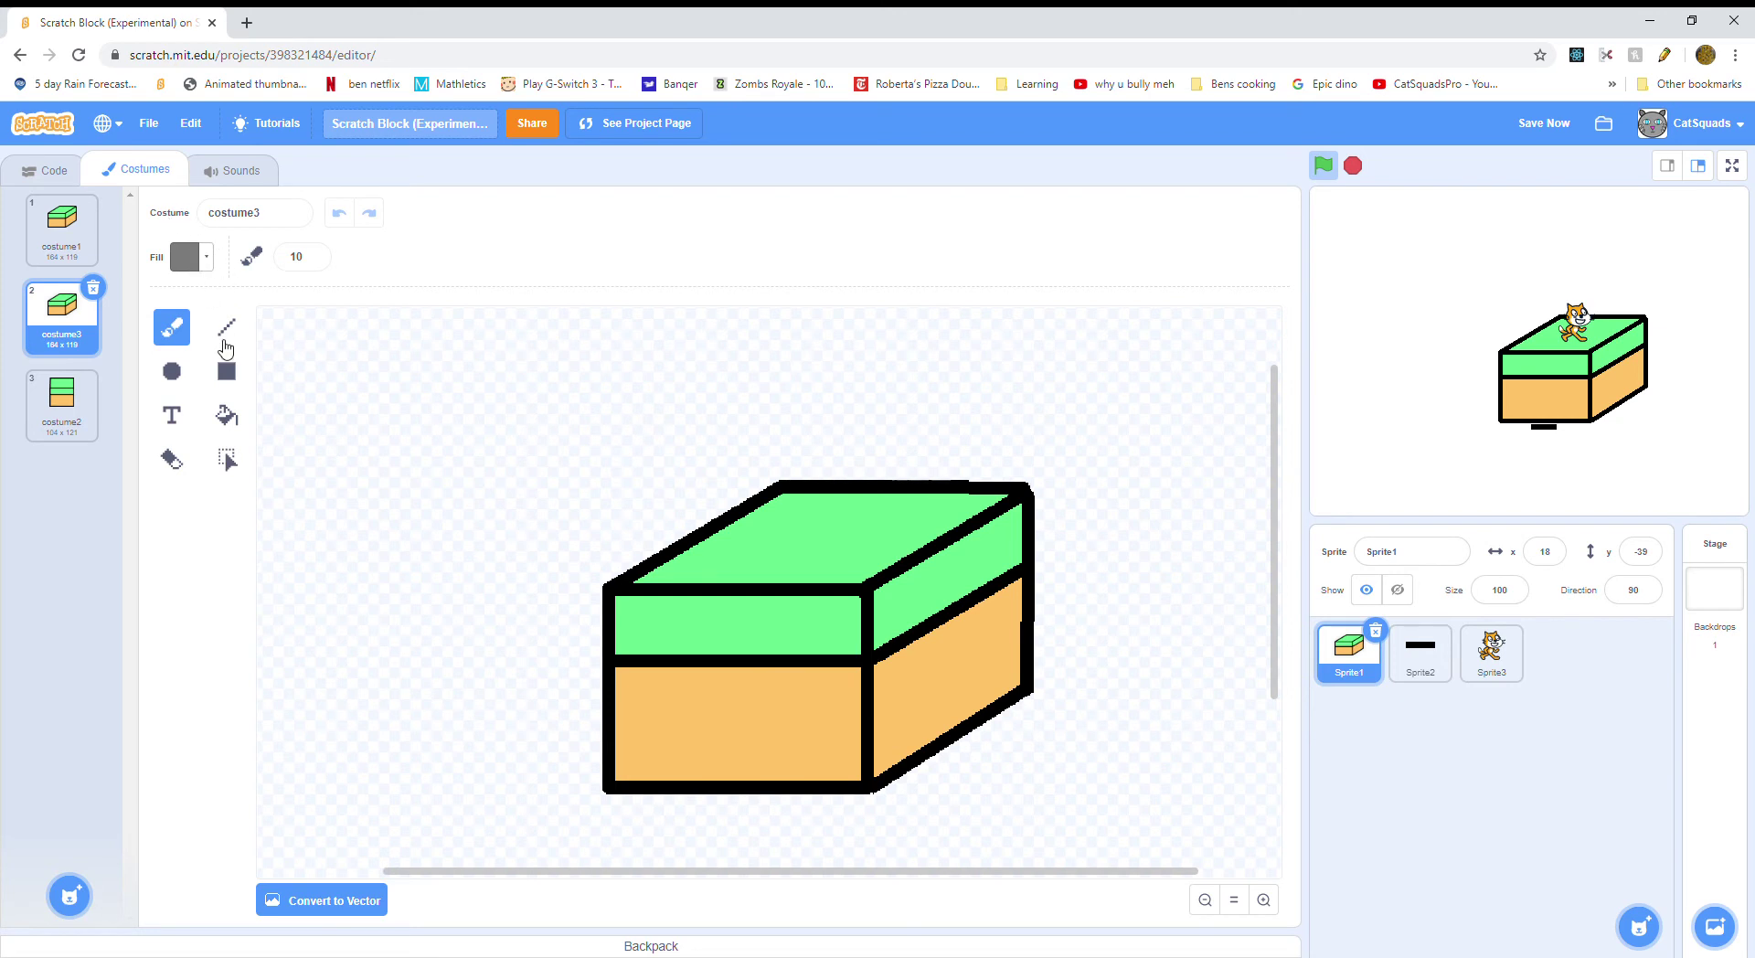
- Fill the three light green faces of the duplicated block costume with grey
{"action": "left_click", "coordinate": [227, 414]}
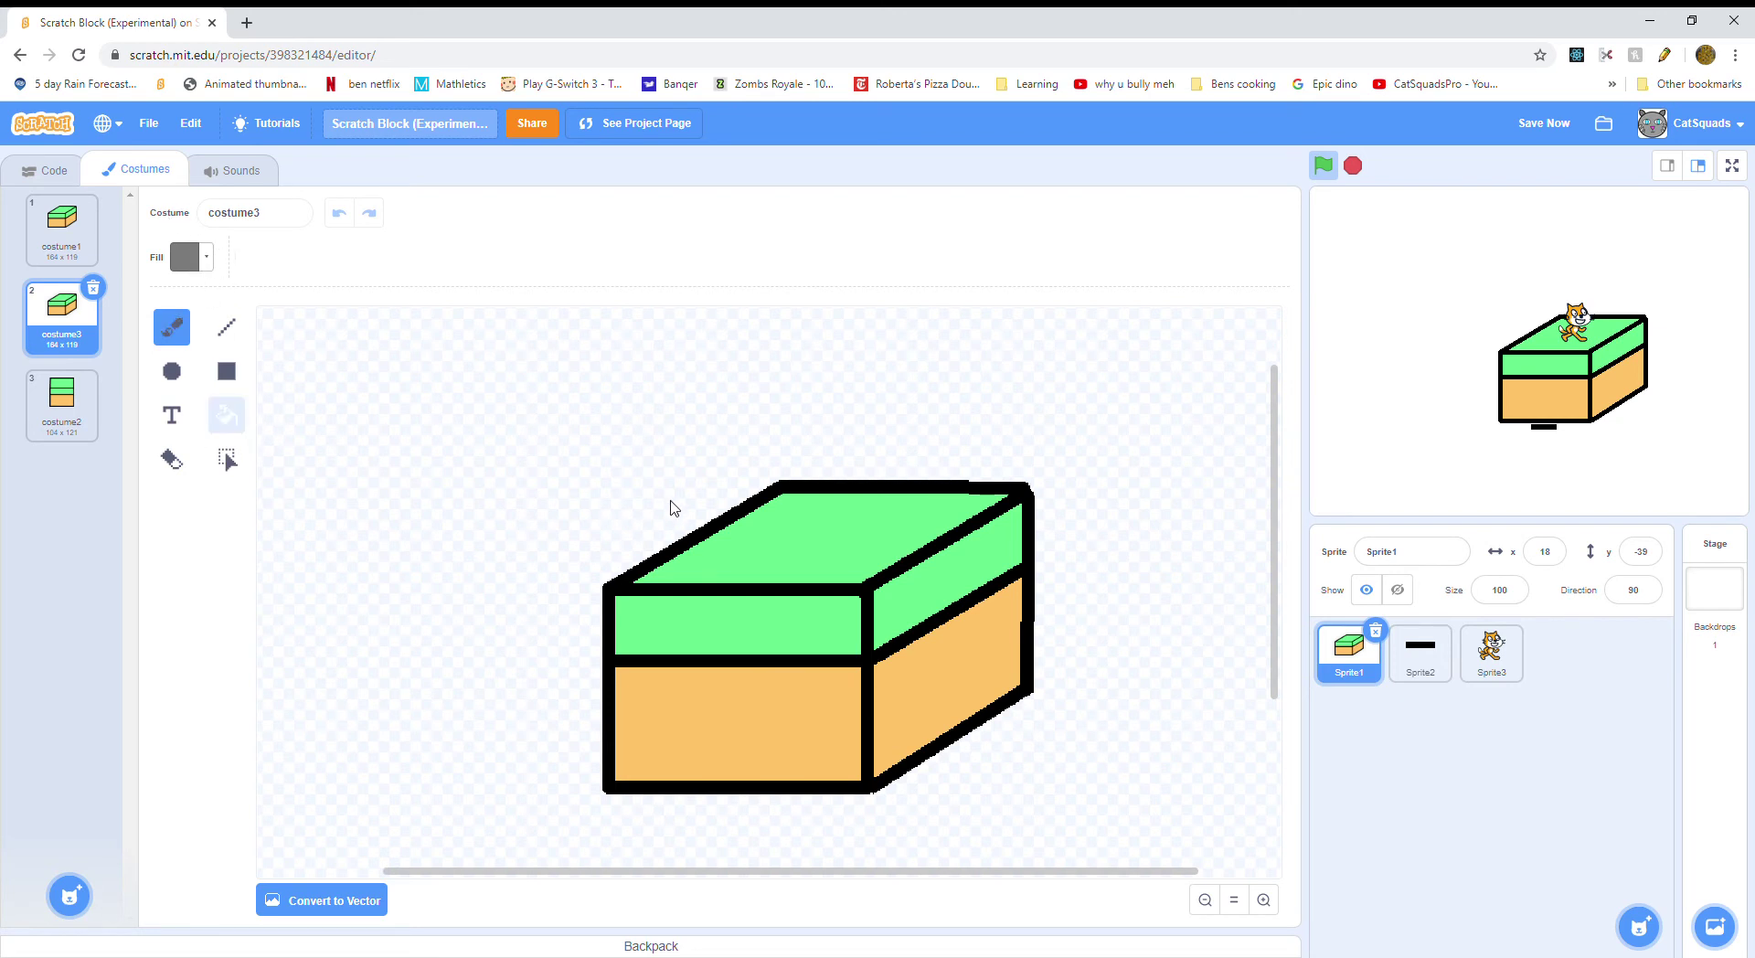
{"action": "left_click", "coordinate": [820, 546]}
{"action": "left_click", "coordinate": [808, 628]}
{"action": "left_click", "coordinate": [889, 606]}
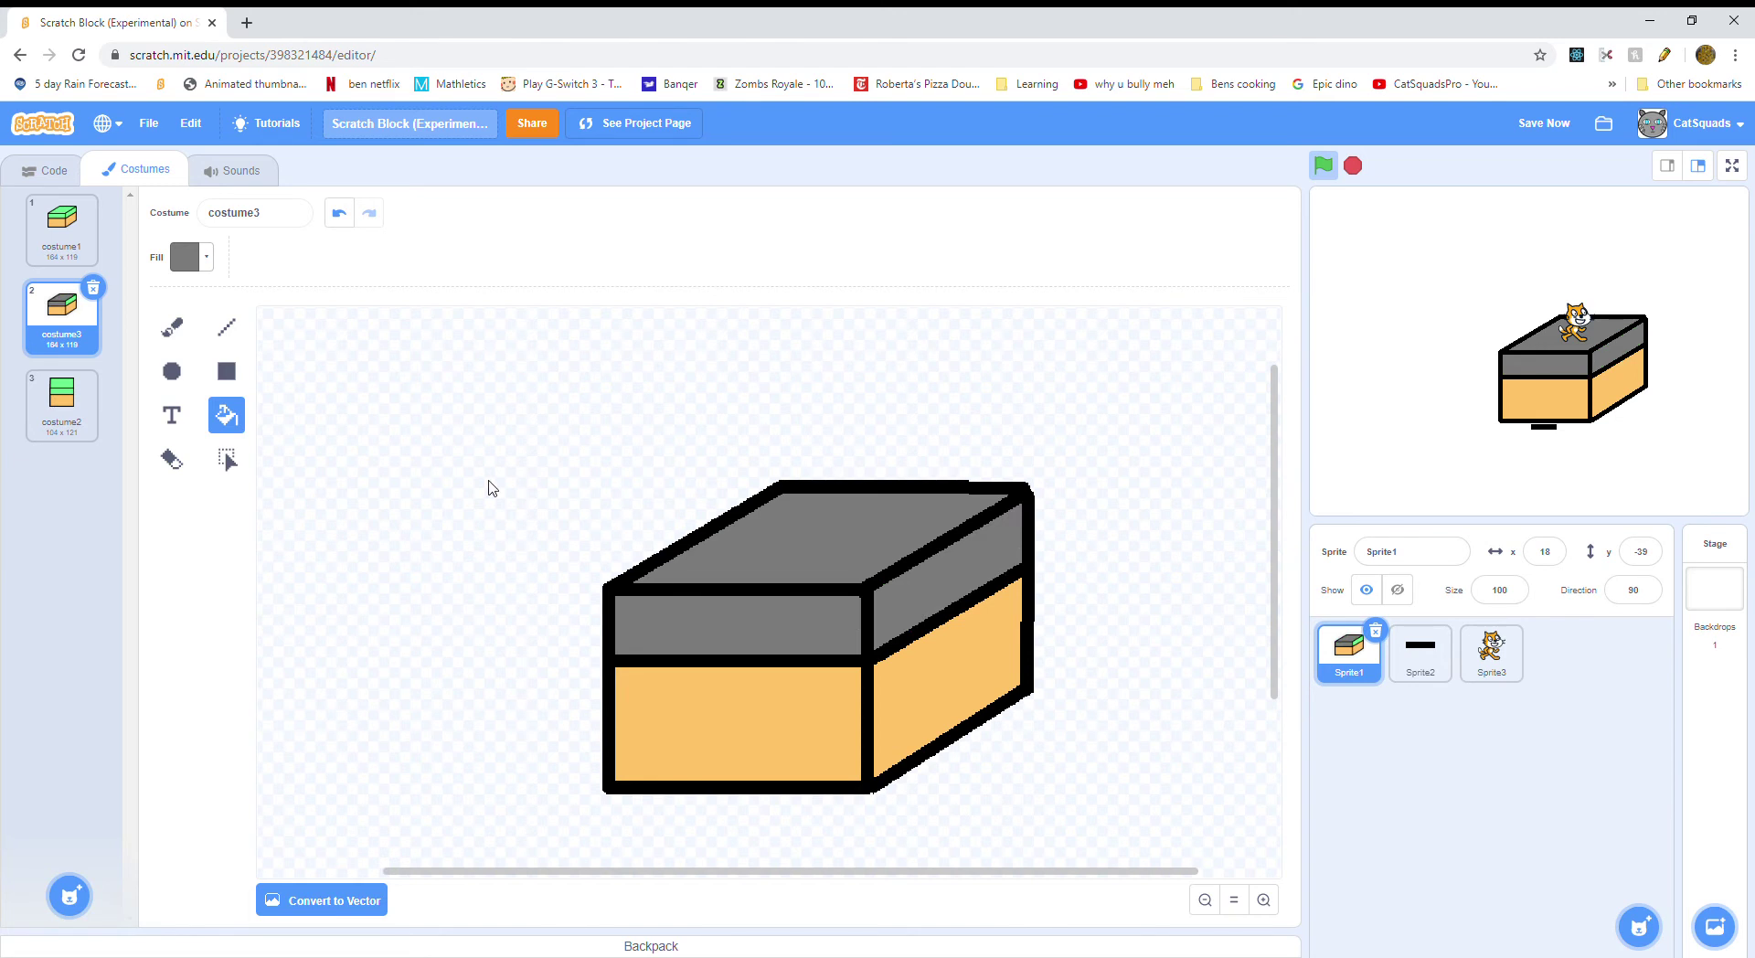
- Fill the block's top face and both upper side bands with bright green (color 37, saturation 88, brightness 81)
{"action": "left_click", "coordinate": [187, 259]}
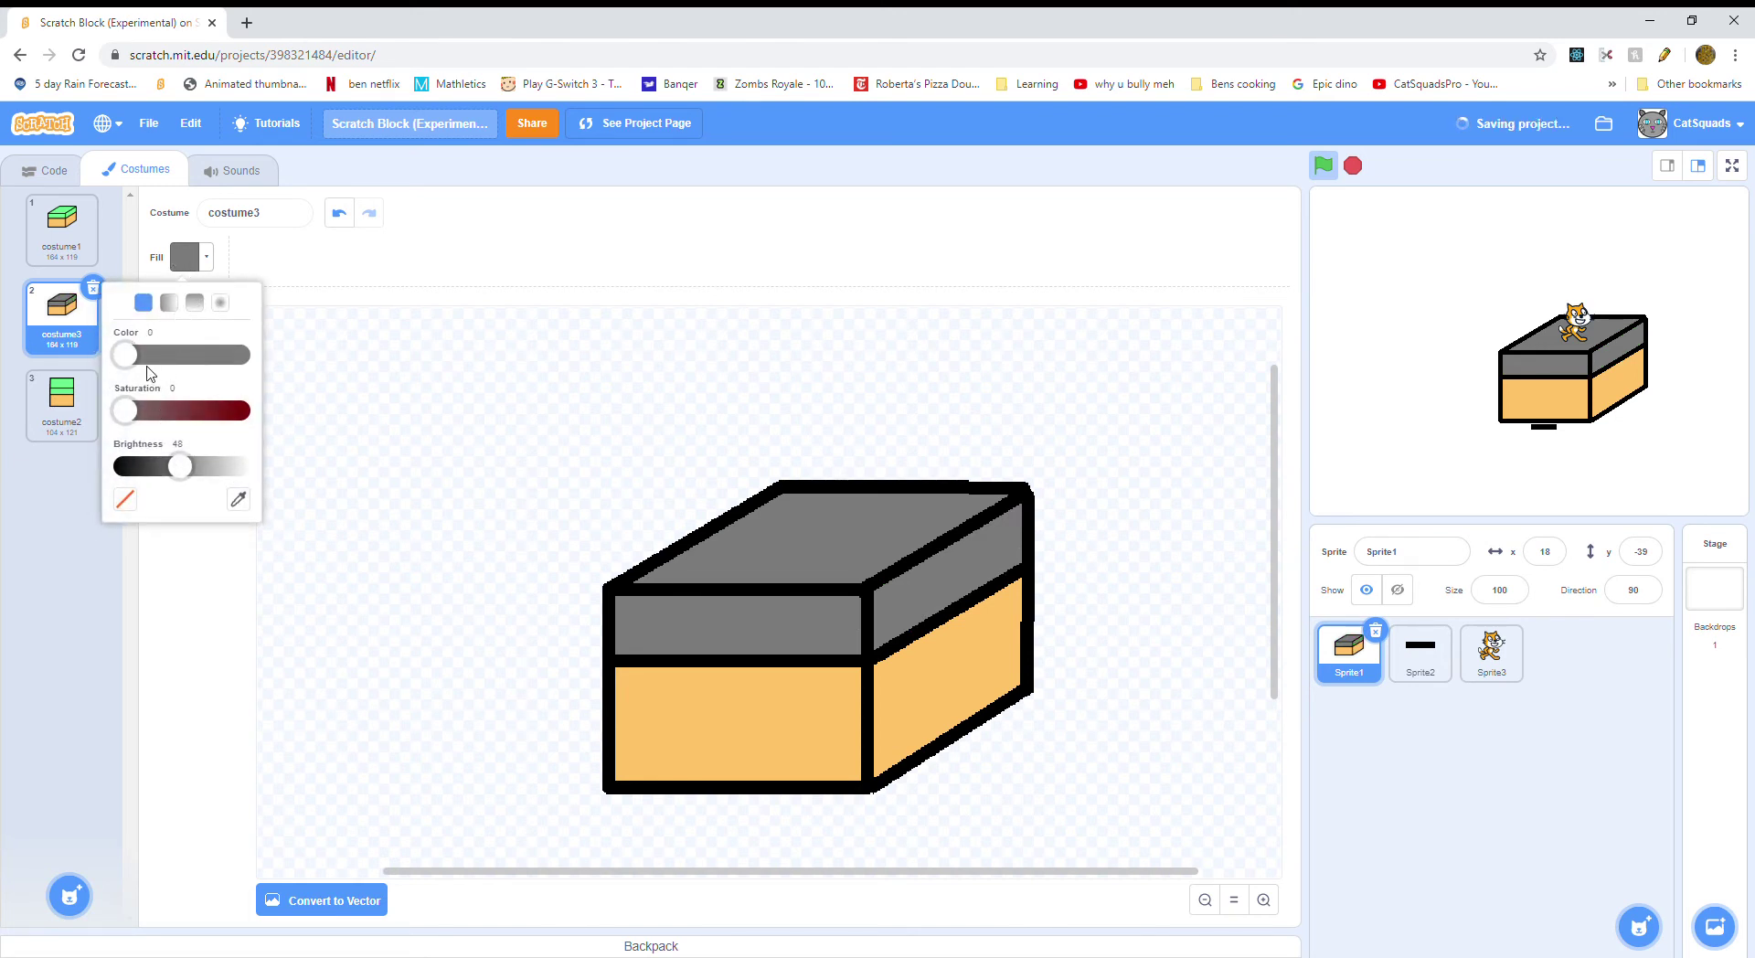
{"action": "left_click_drag", "start_coordinate": [128, 358], "coordinate": [228, 374]}
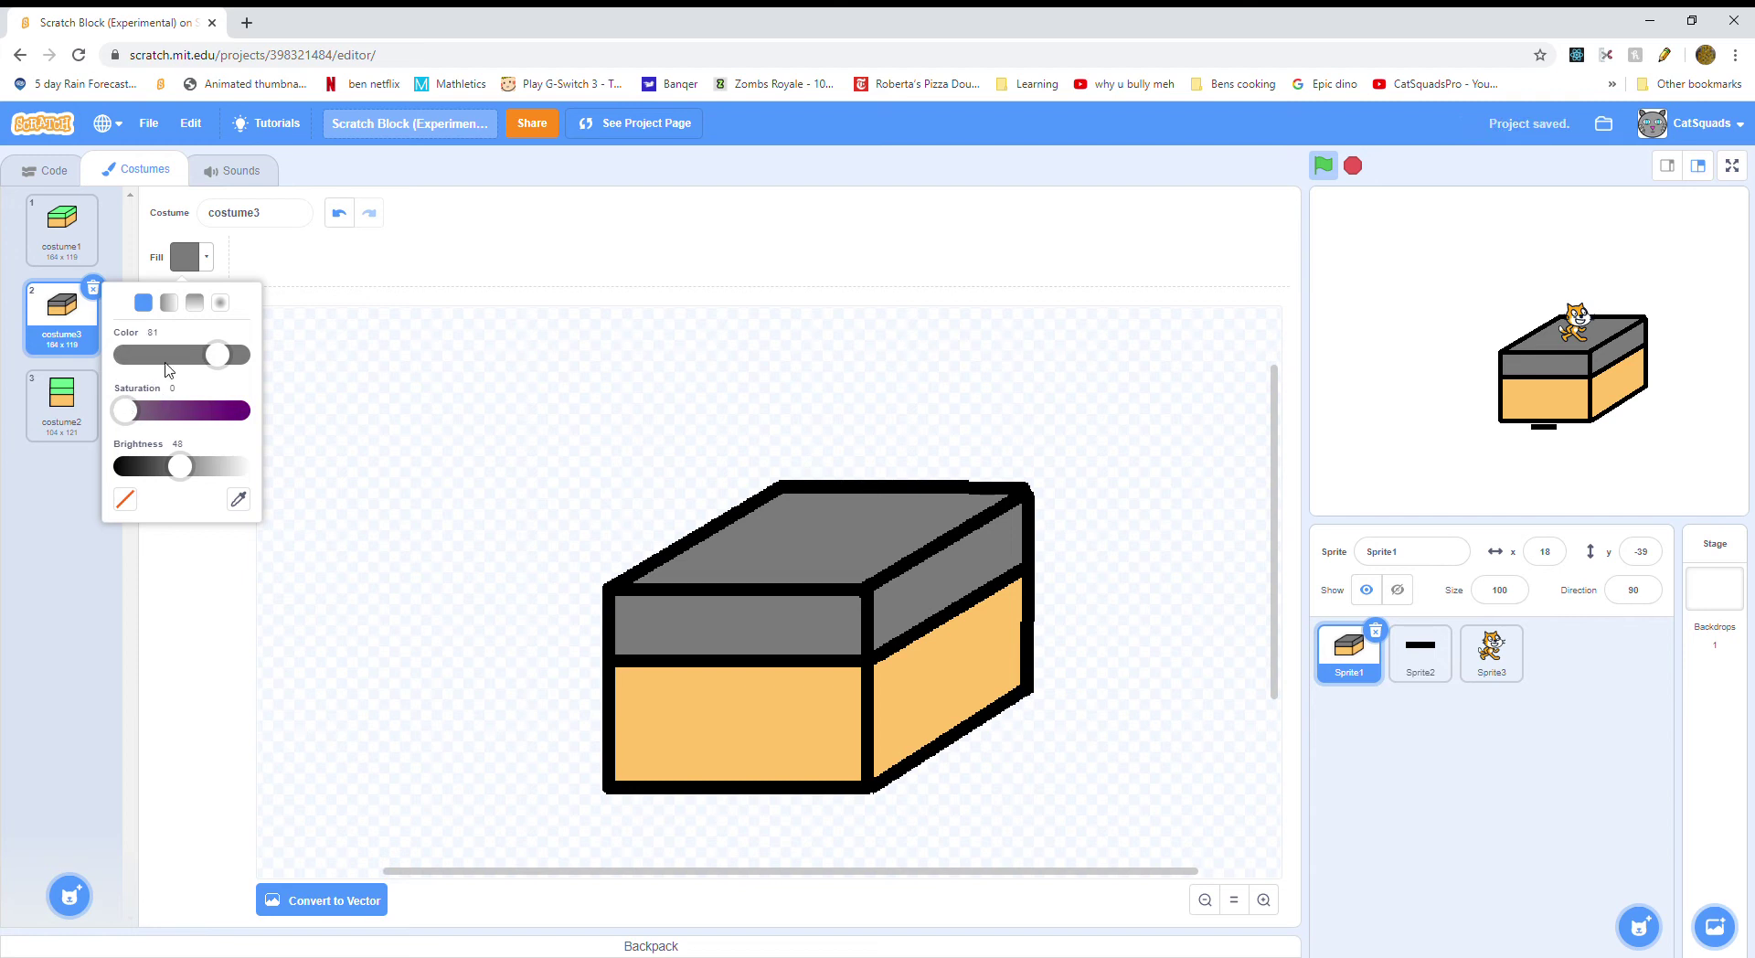
{"action": "left_click", "coordinate": [167, 355]}
{"action": "left_click", "coordinate": [224, 411]}
{"action": "left_click", "coordinate": [216, 466]}
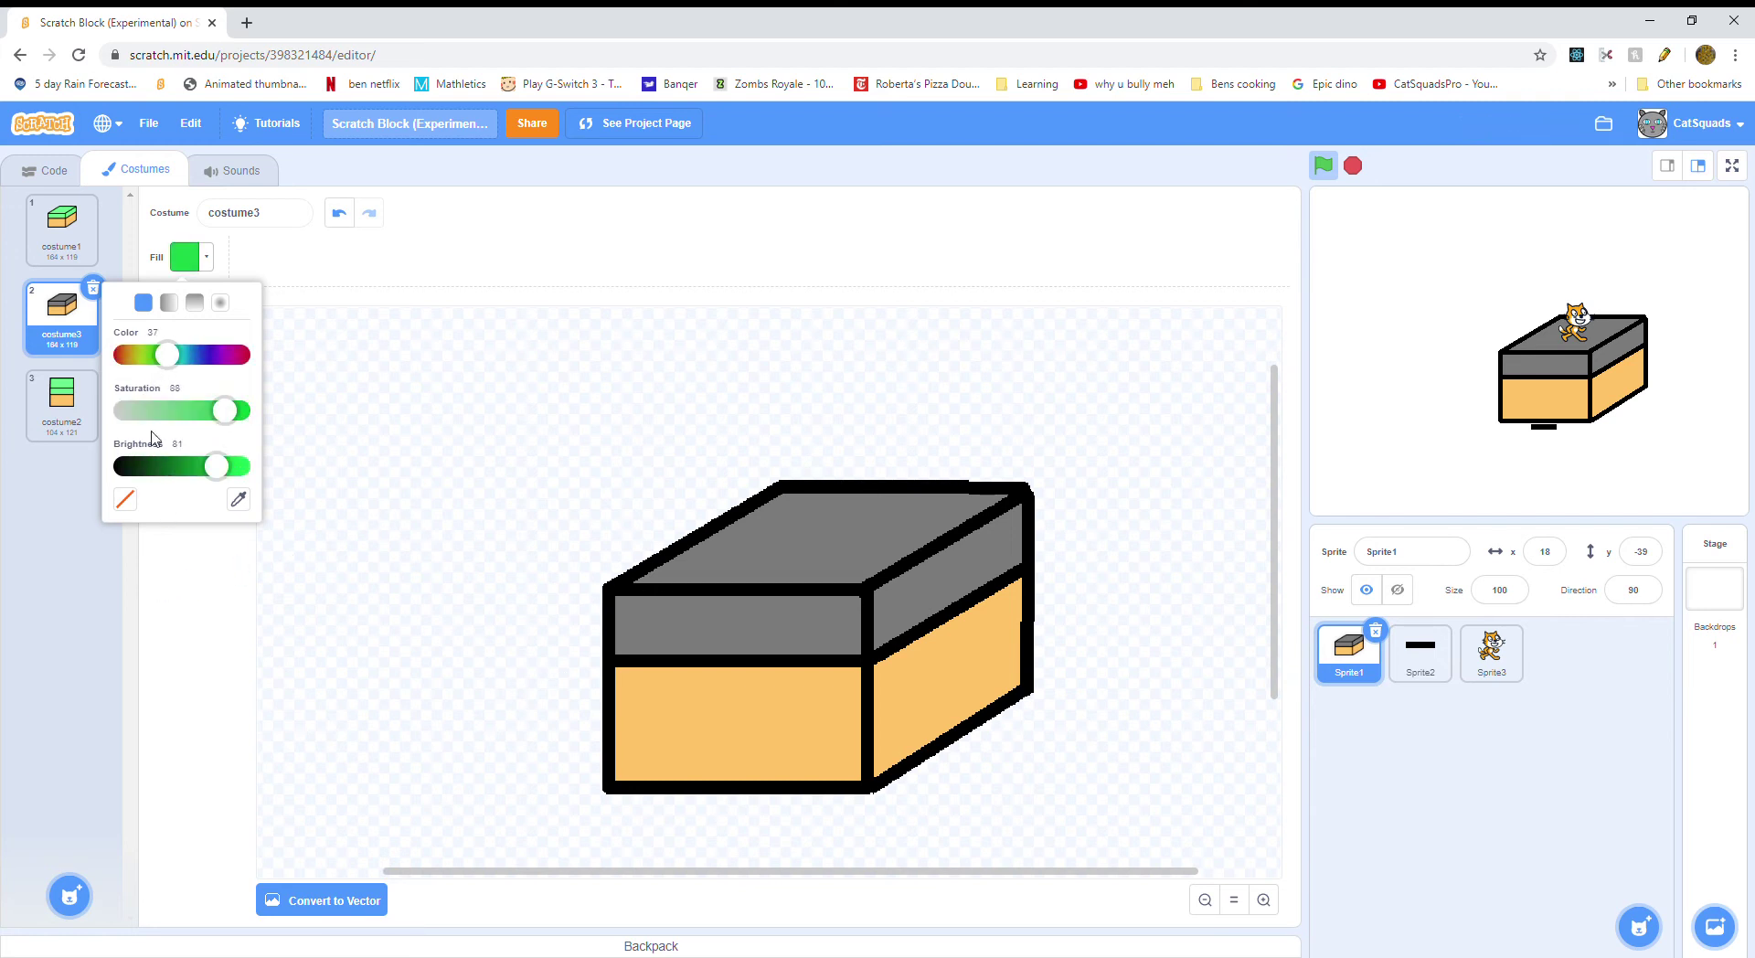
{"action": "left_click", "coordinate": [96, 360]}
{"action": "left_click", "coordinate": [187, 337]}
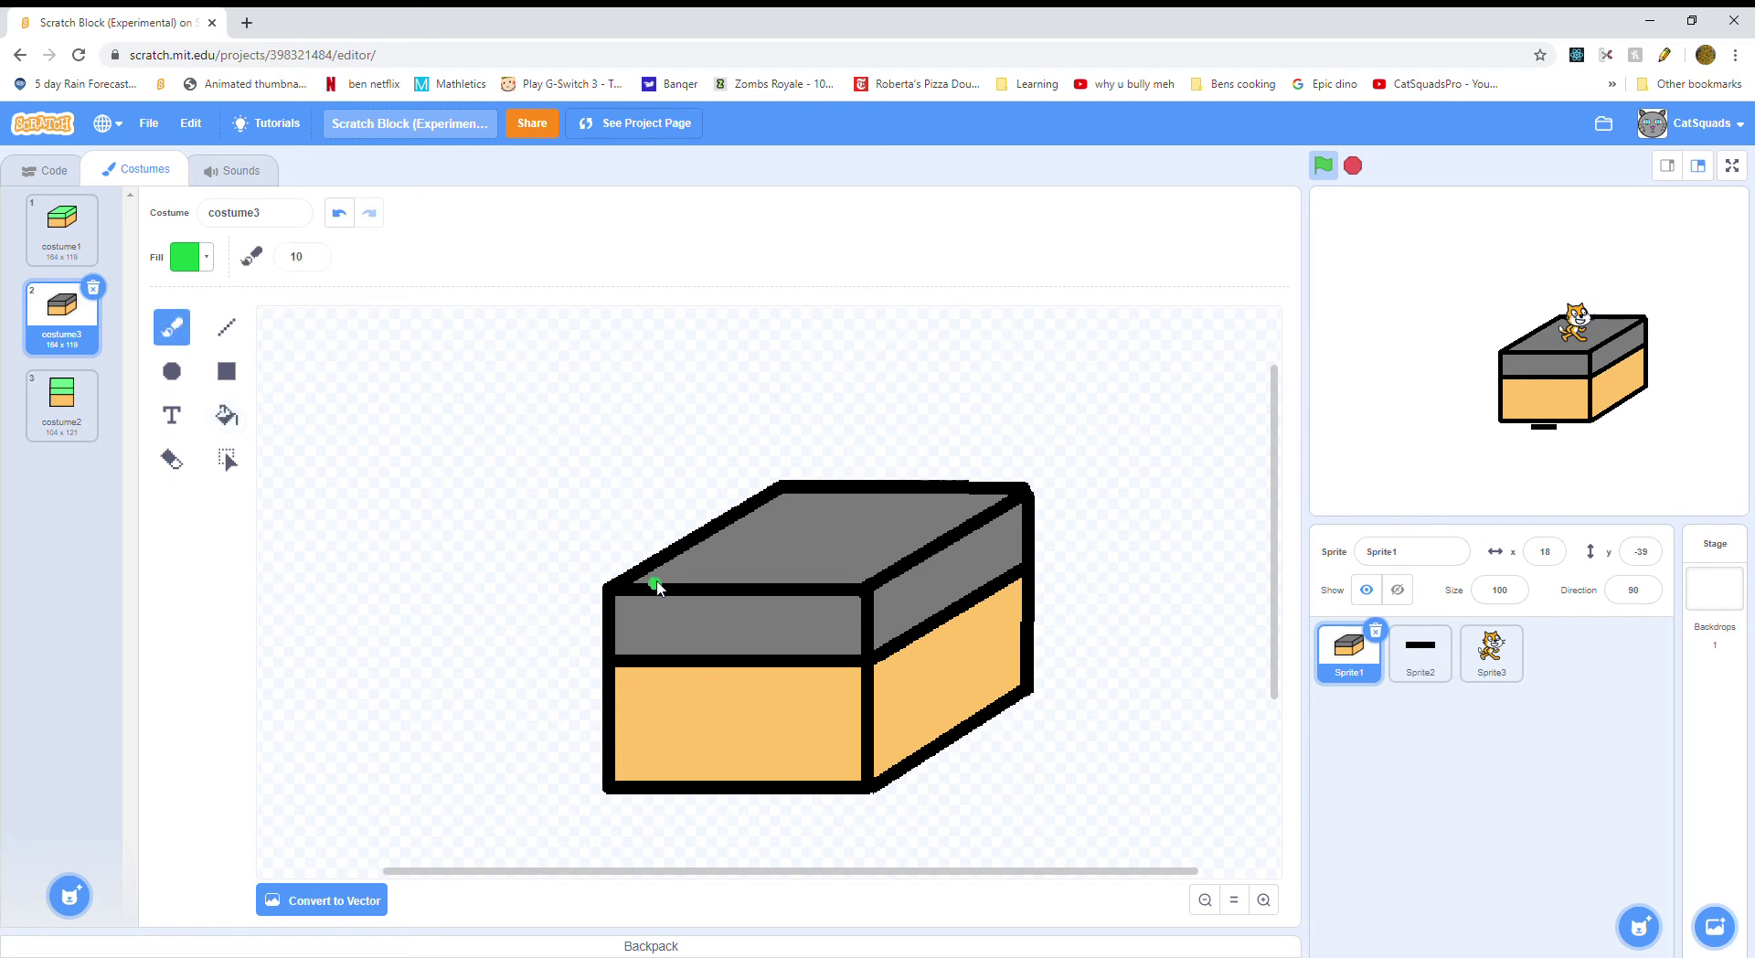
{"action": "left_click", "coordinate": [228, 414]}
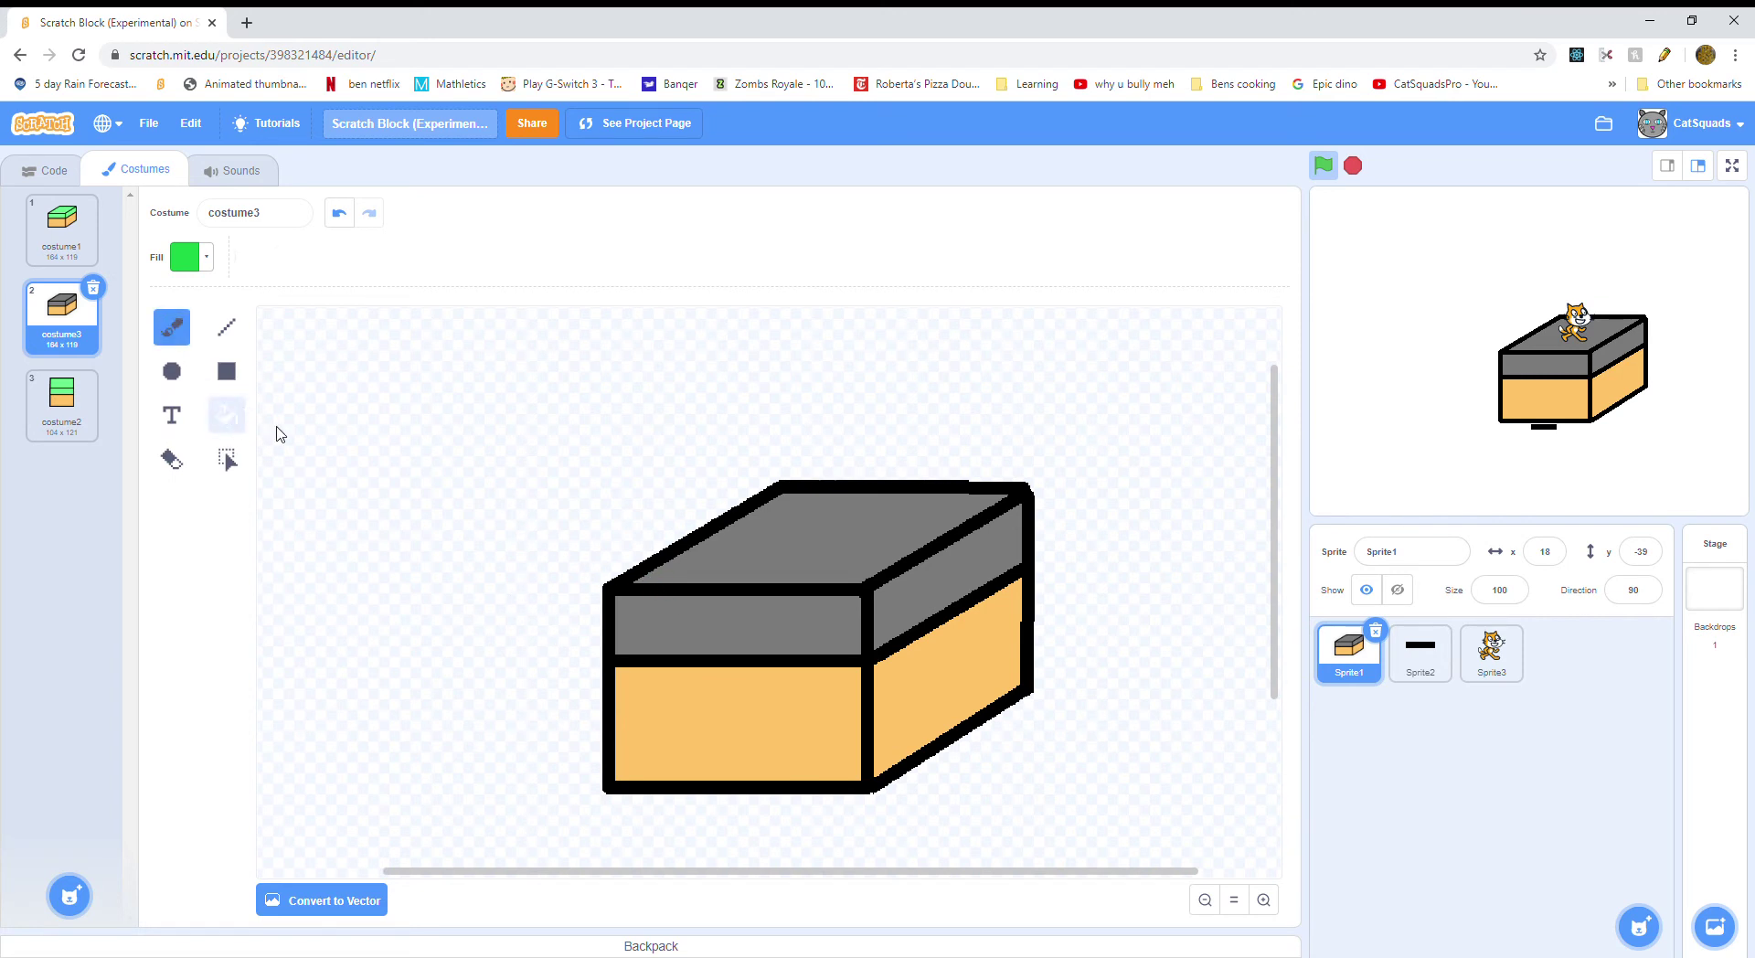
{"action": "left_click", "coordinate": [797, 568]}
{"action": "left_click", "coordinate": [777, 615]}
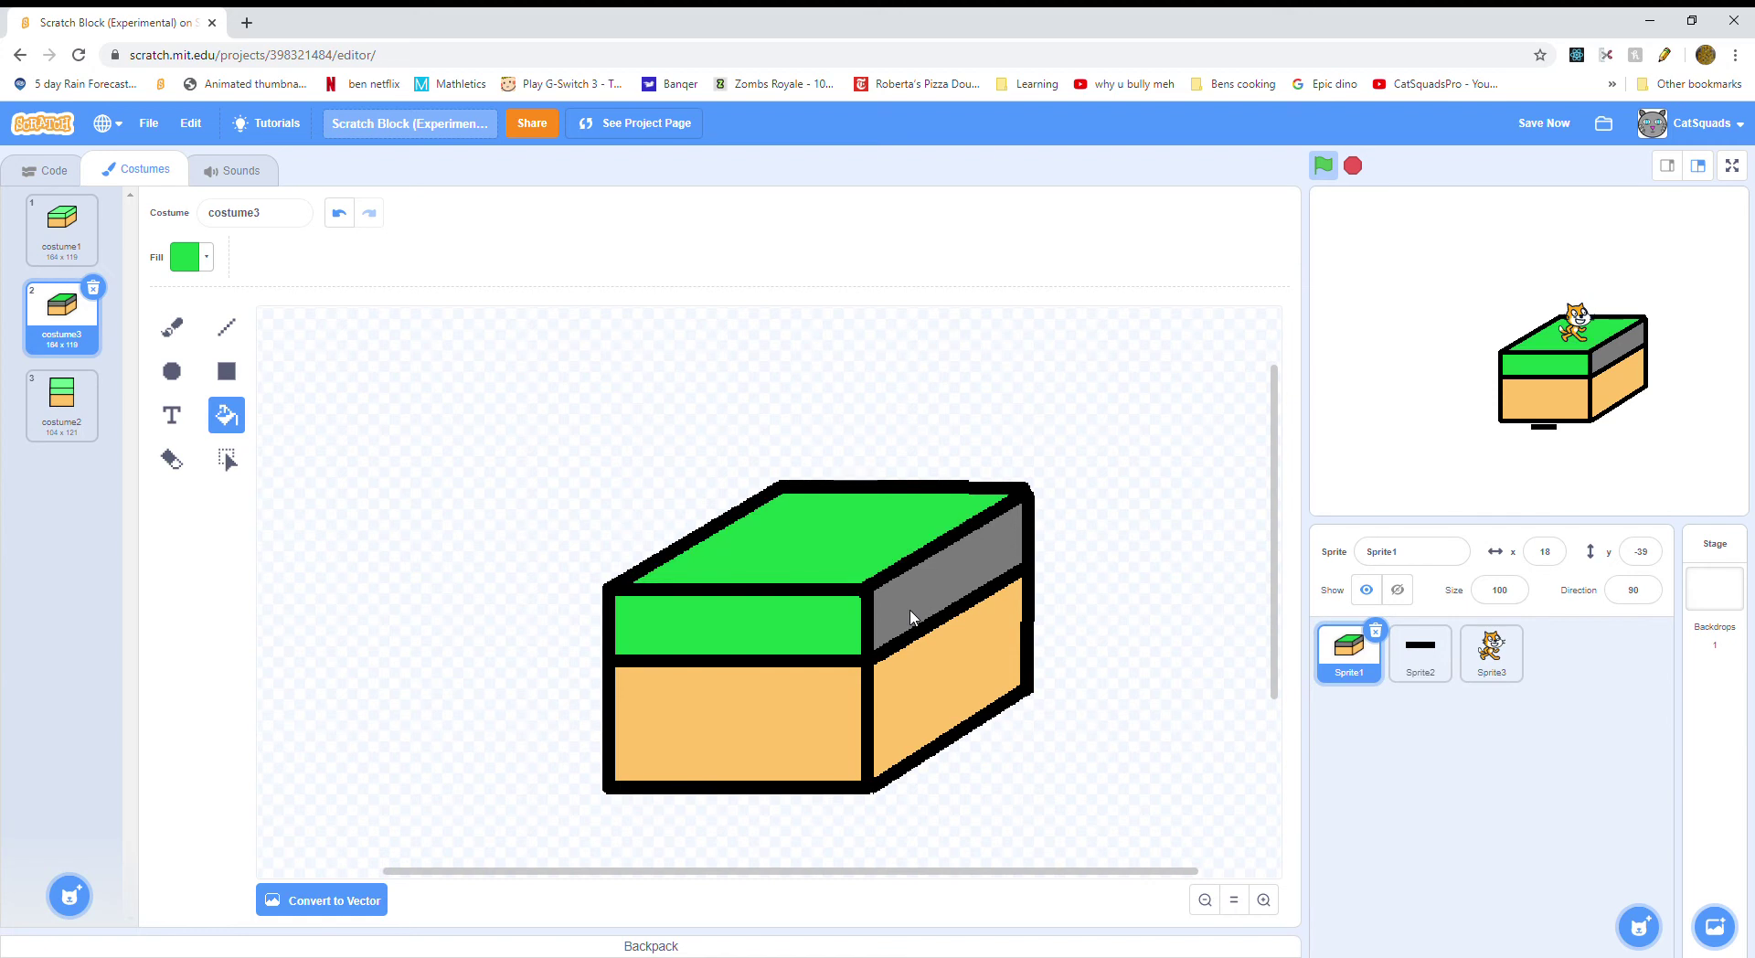
{"action": "left_click", "coordinate": [909, 614]}
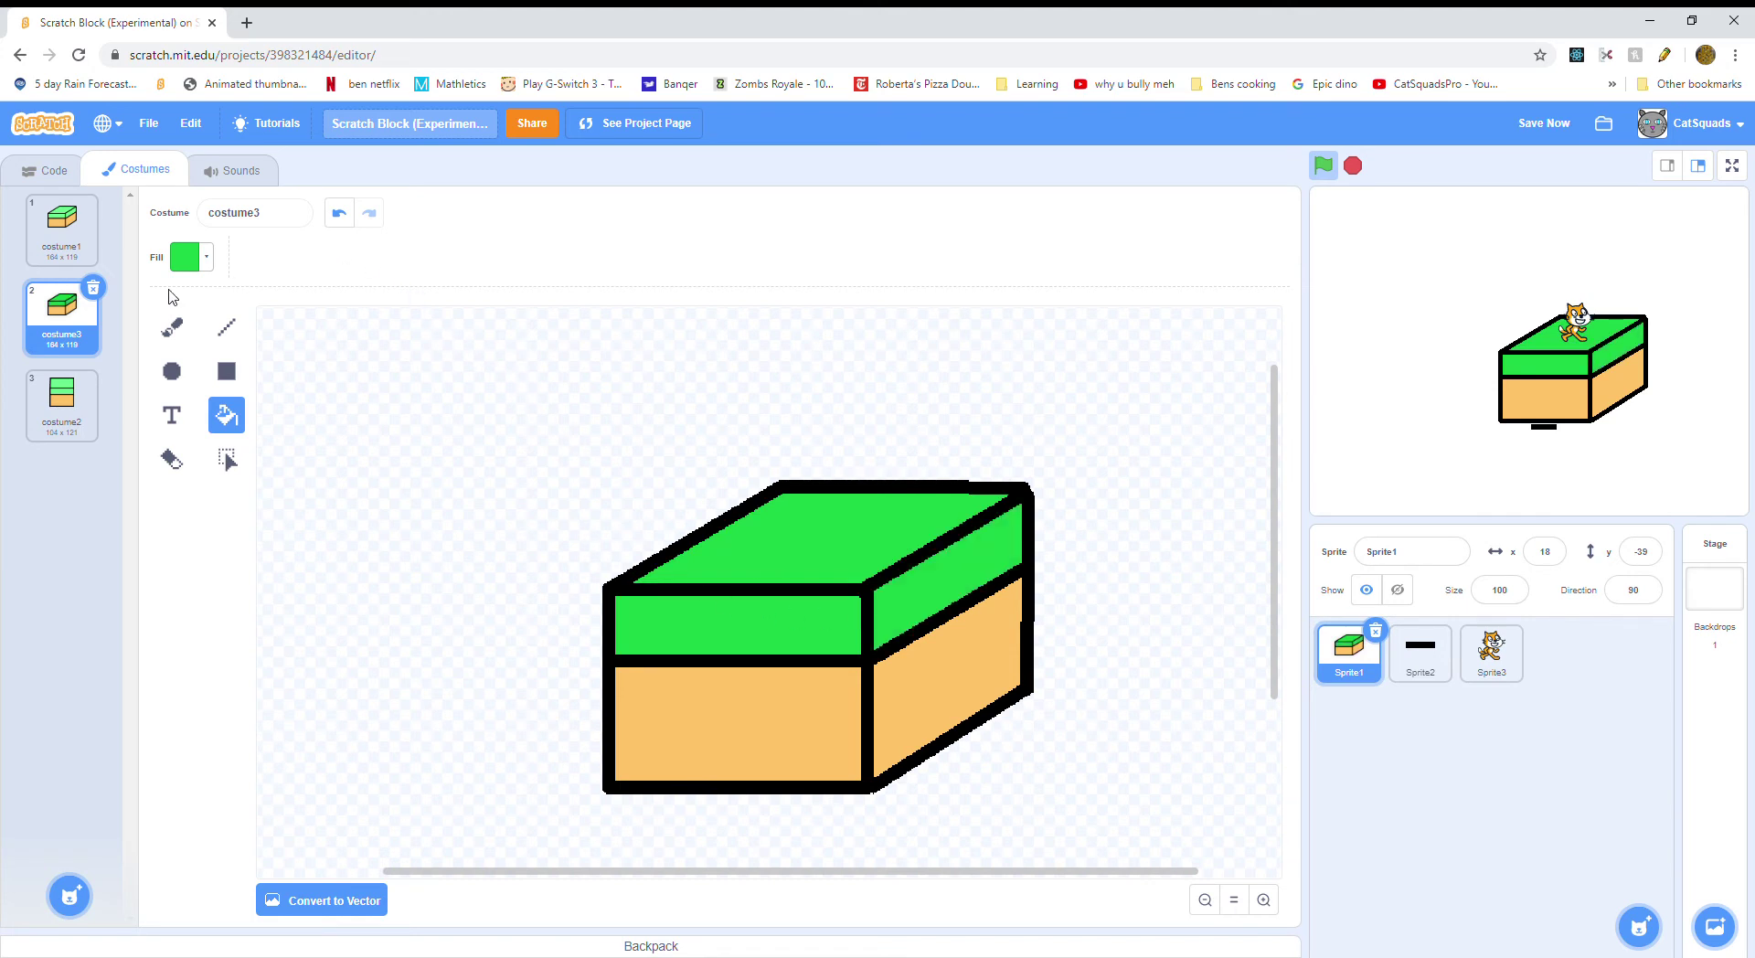
- Paint two slanted teal-blue strokes from the front top edge to just below the block, and stop the project
{"action": "left_click", "coordinate": [194, 258]}
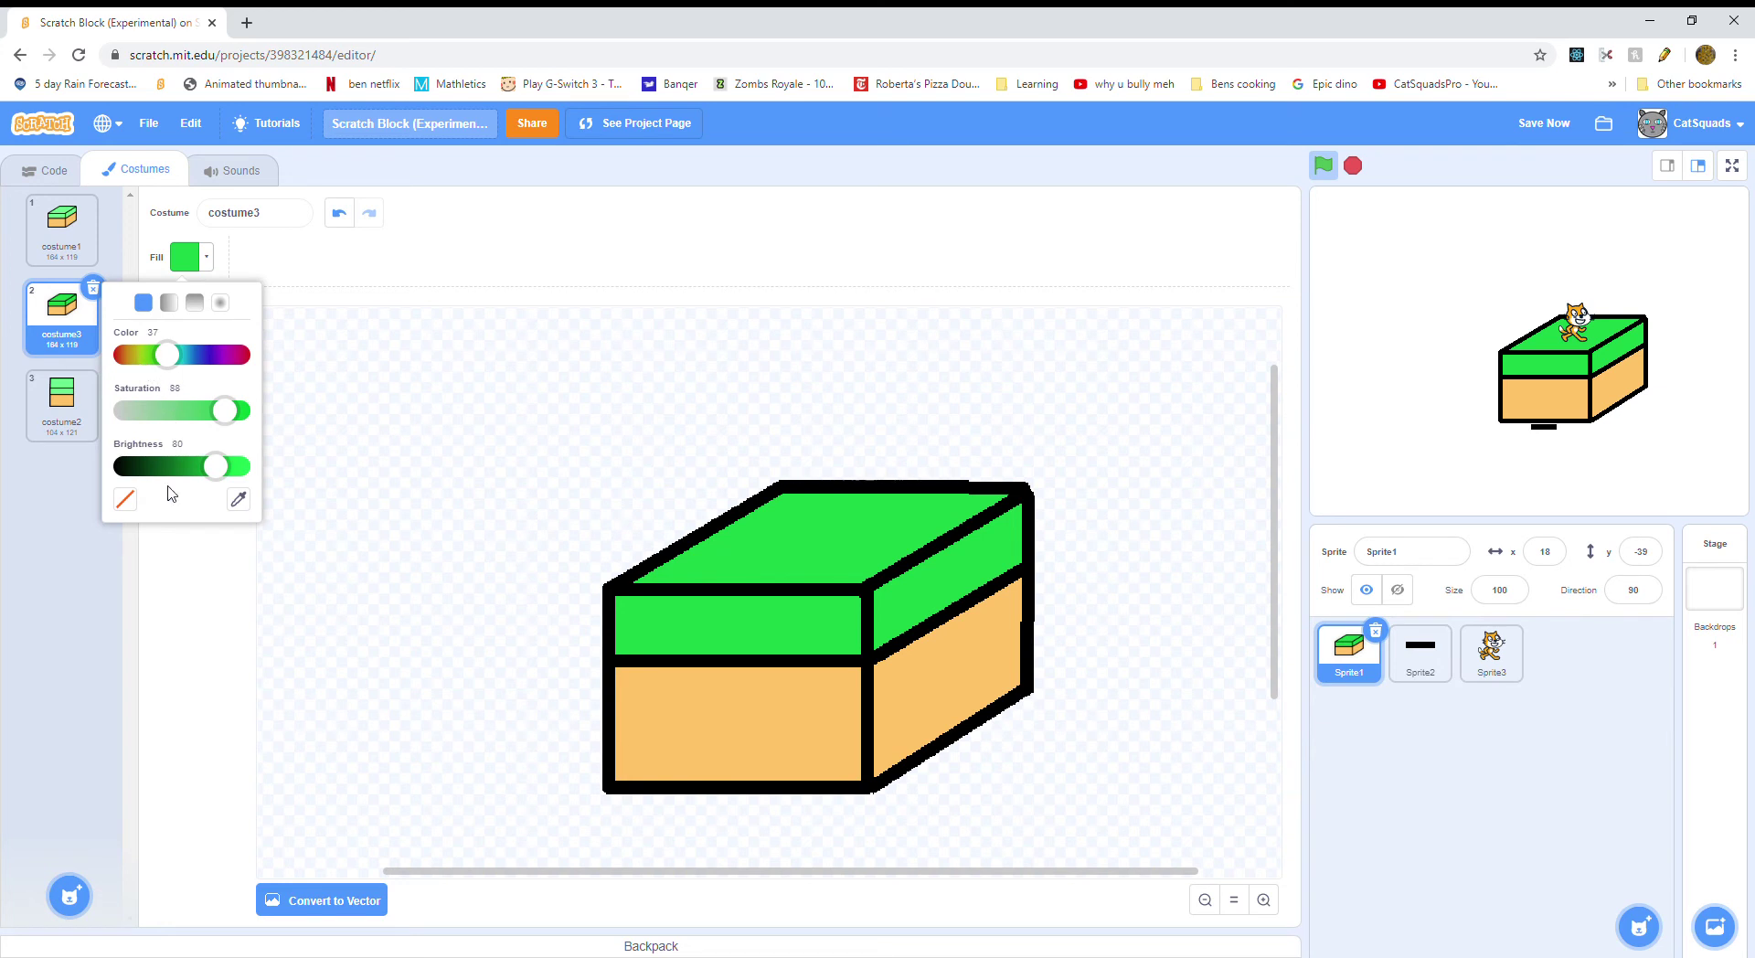
{"action": "left_click", "coordinate": [186, 356]}
{"action": "left_click", "coordinate": [153, 613]}
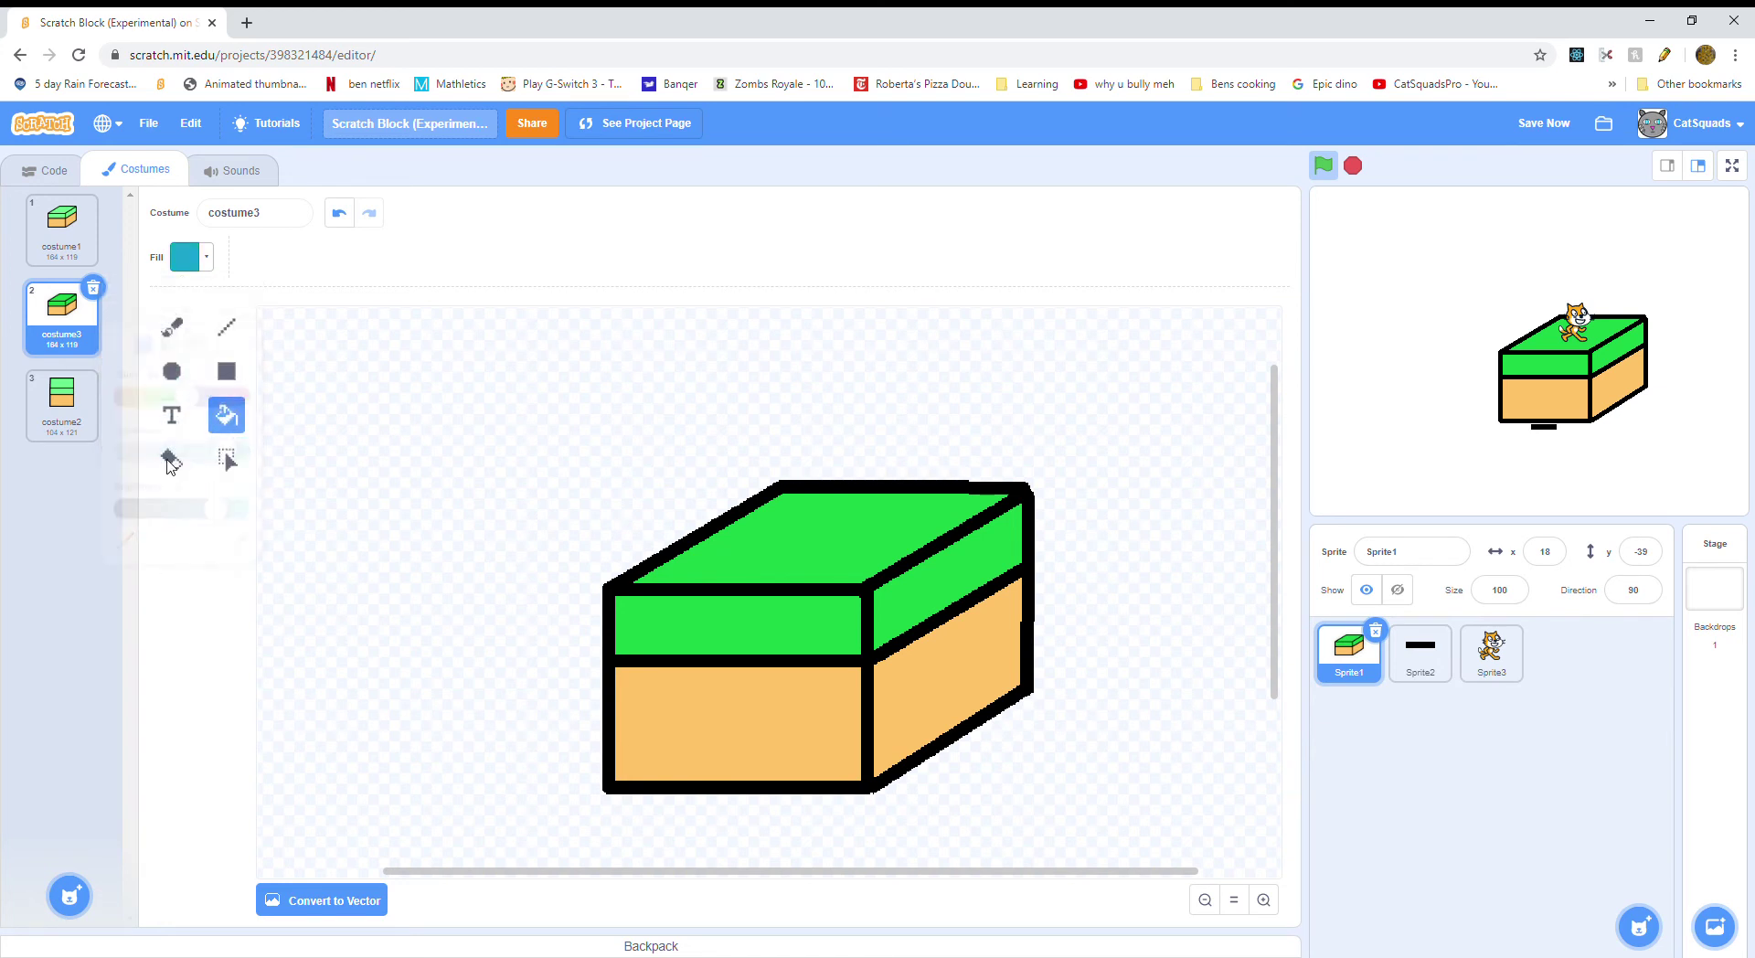
{"action": "left_click", "coordinate": [186, 338]}
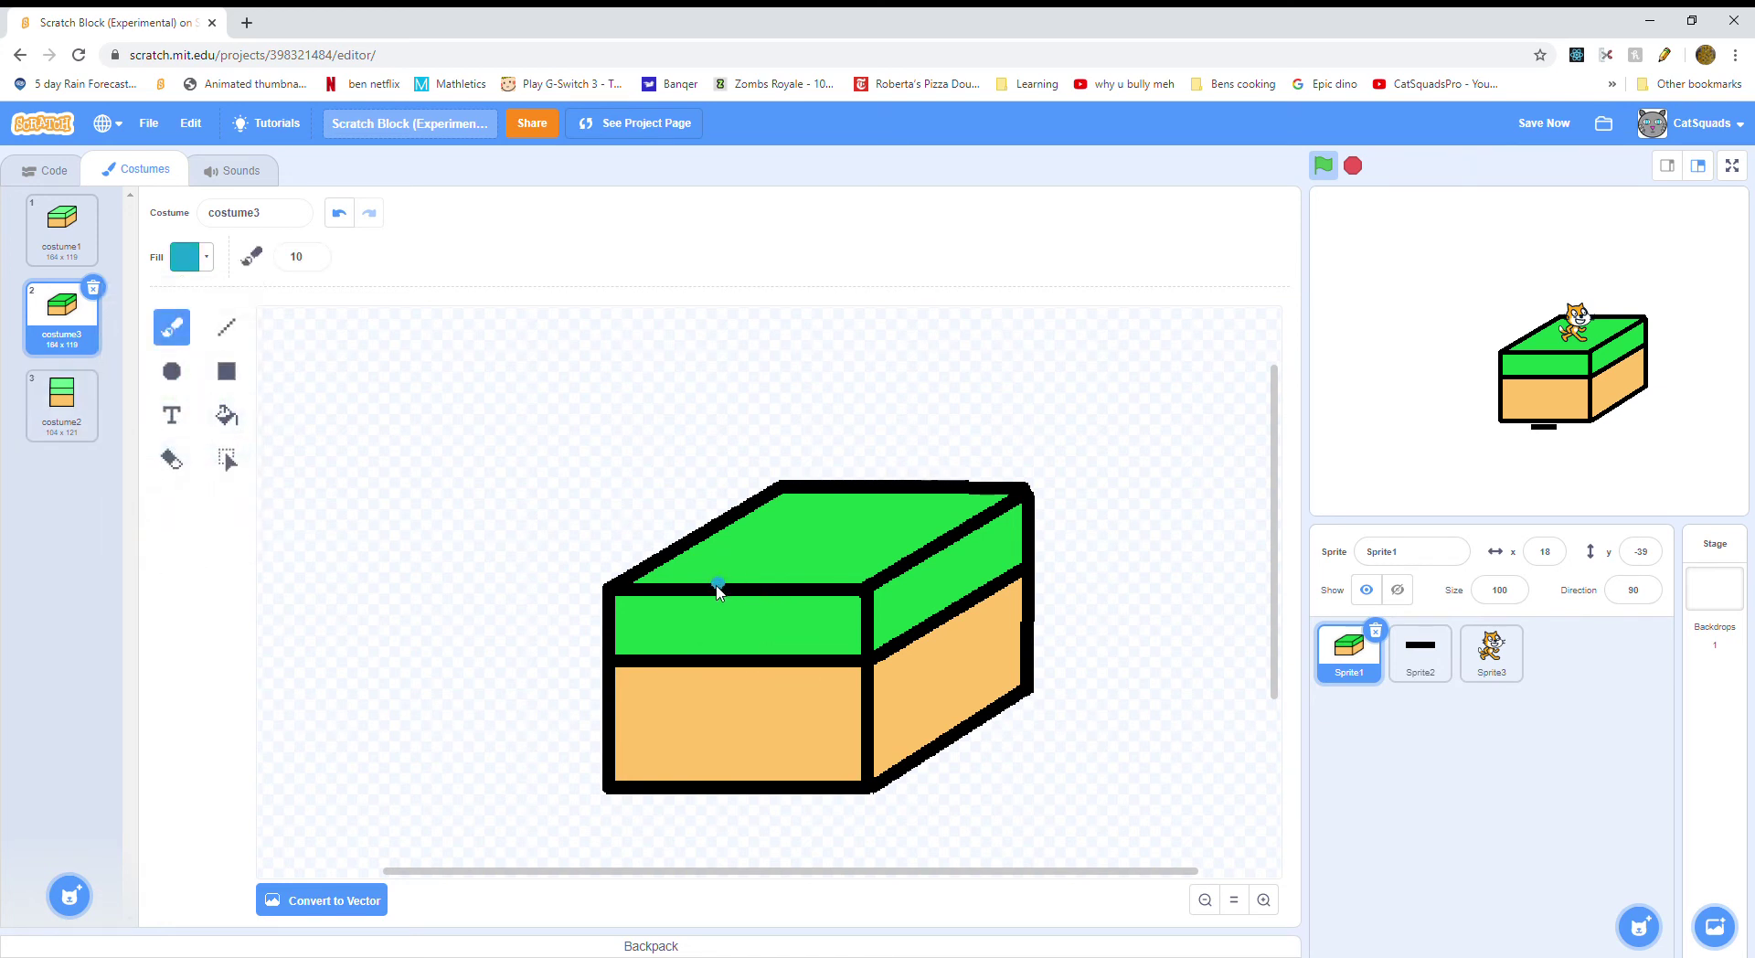
{"action": "left_click_drag", "start_coordinate": [693, 628], "coordinate": [648, 817]}
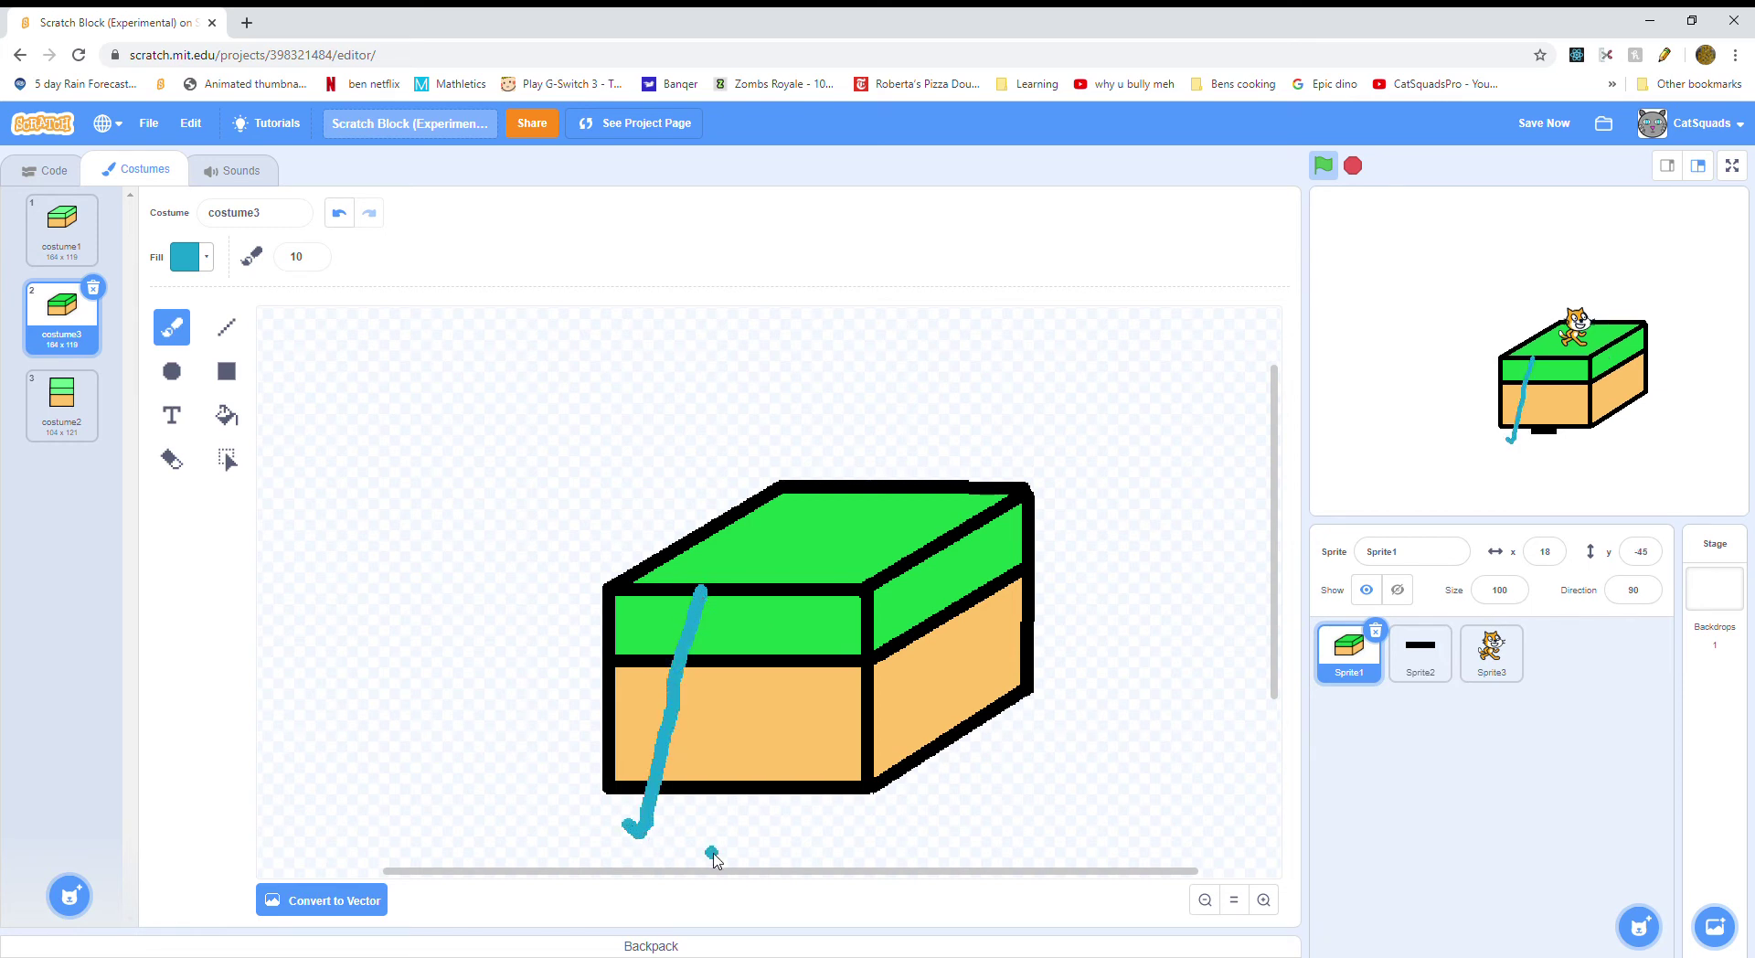
{"action": "left_click_drag", "start_coordinate": [708, 850], "coordinate": [816, 593]}
{"action": "left_click", "coordinate": [1352, 165]}
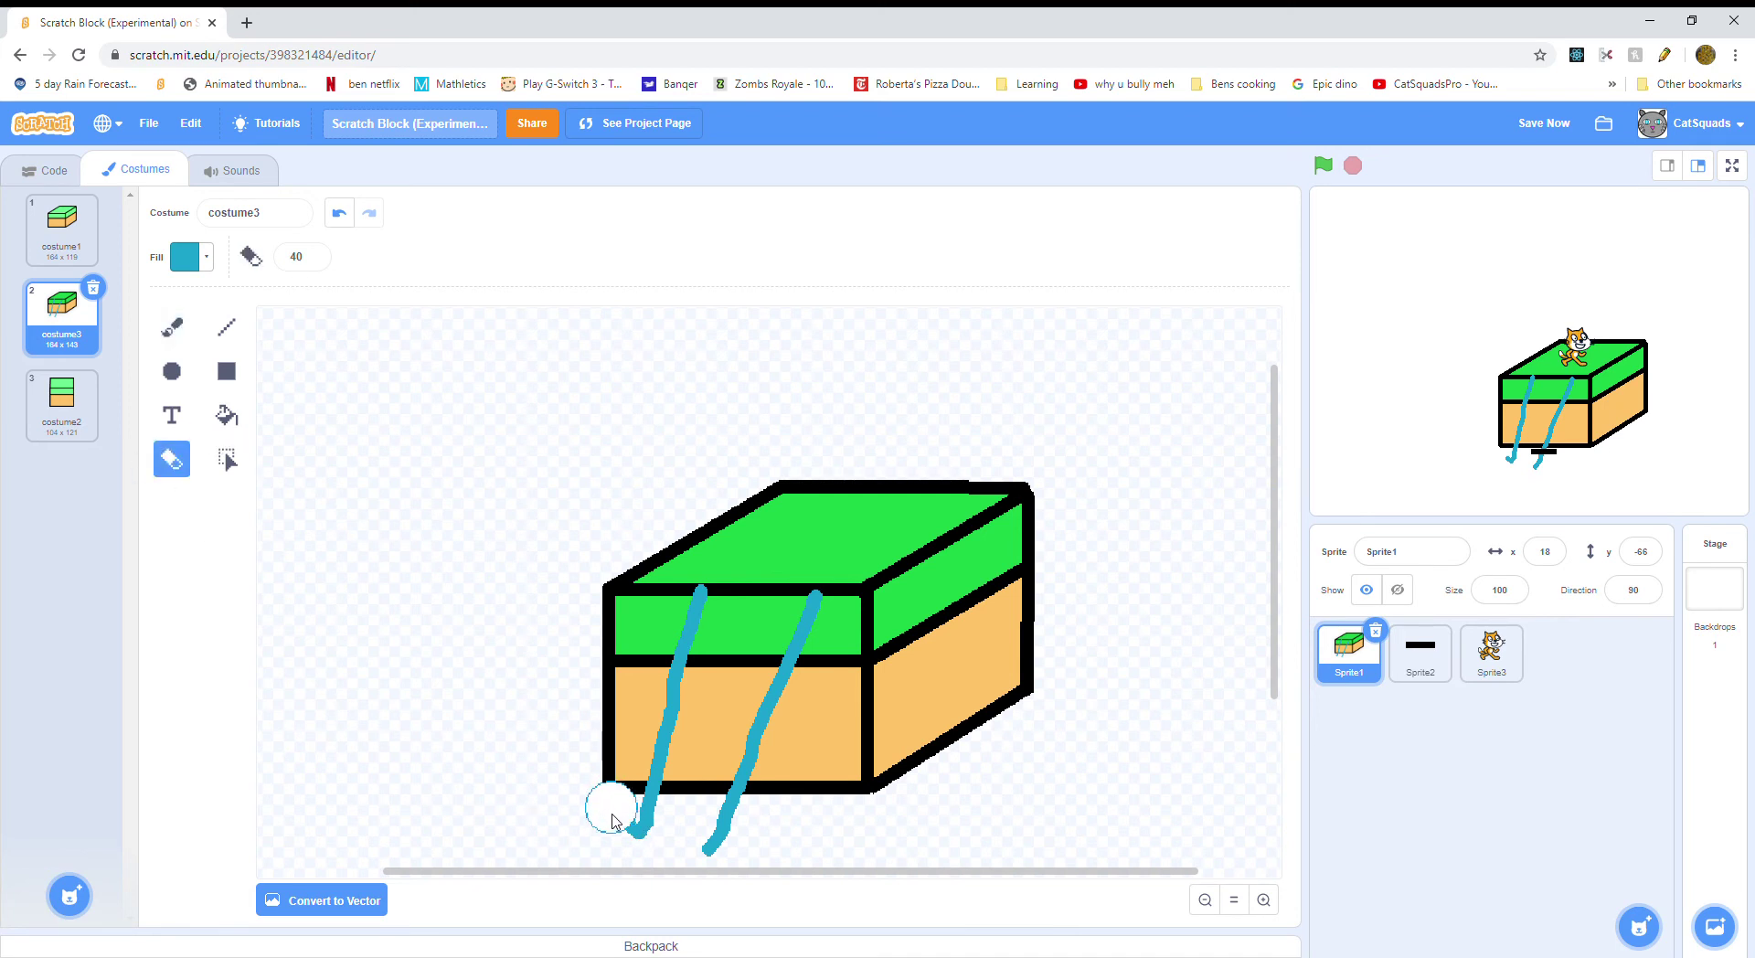
- Remove the ends of the two blue strokes that extend below the block, using a selection instead of the eraser
{"action": "mouse_move", "coordinate": [620, 828]}
{"action": "left_mouse_down"}
{"action": "mouse_move", "coordinate": [711, 844]}
{"action": "mouse_move", "coordinate": [737, 826]}
{"action": "left_mouse_up"}
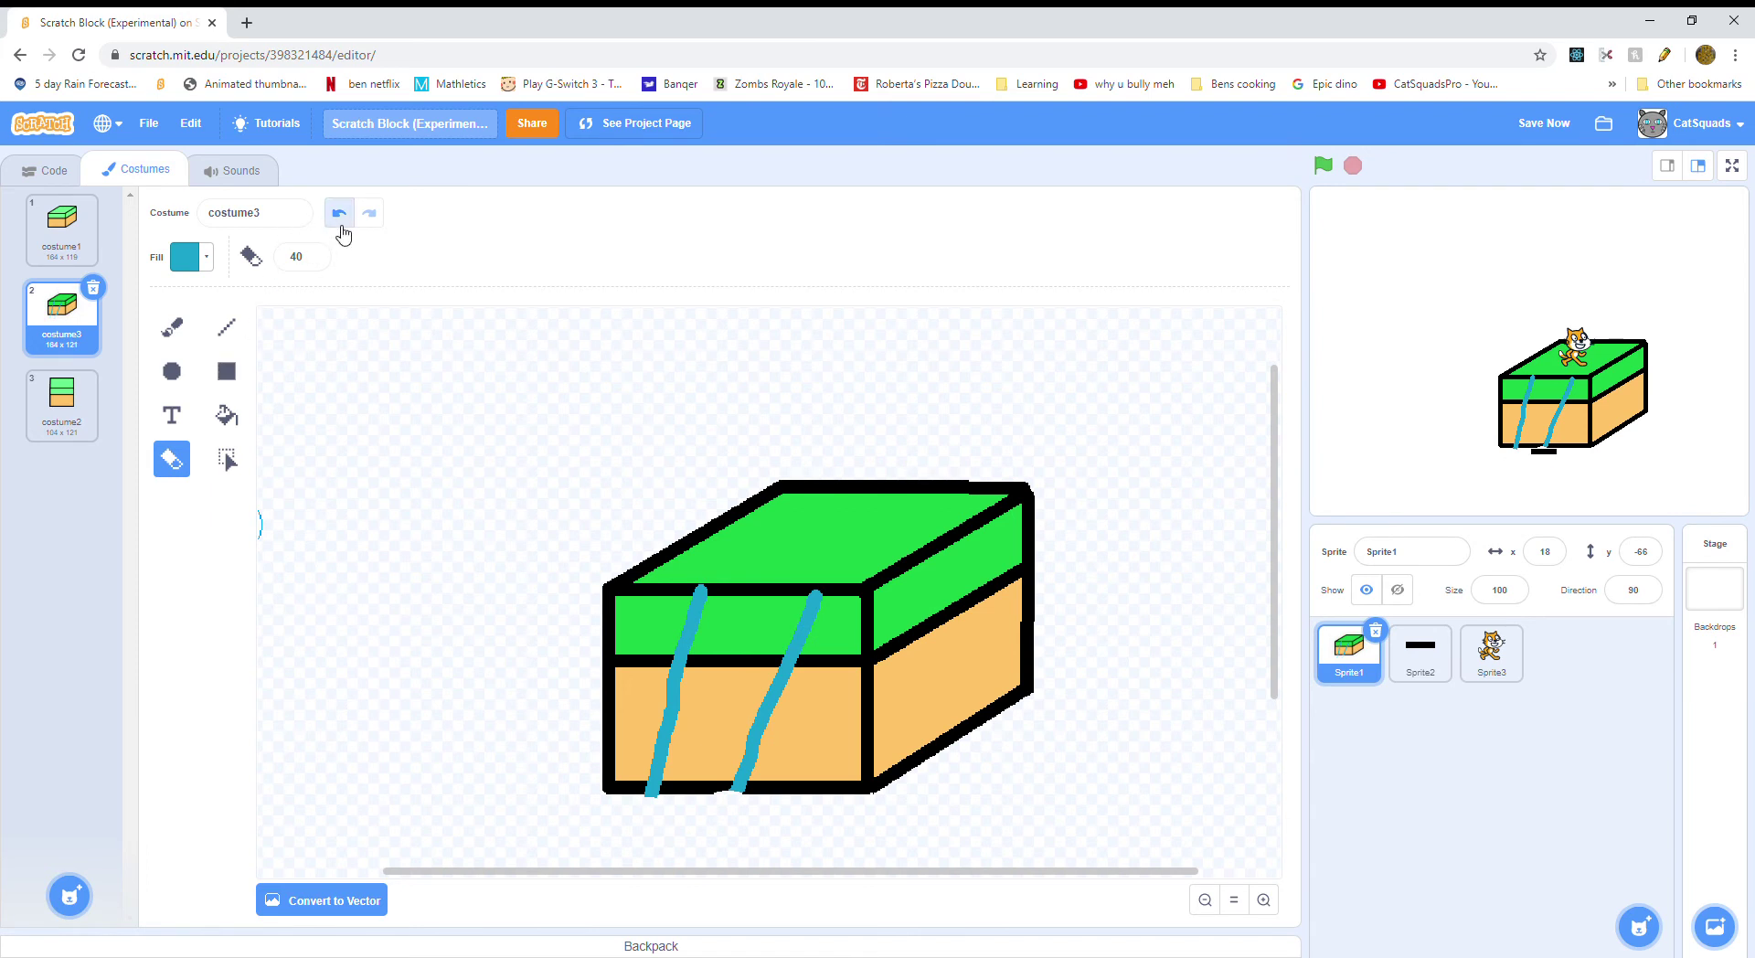
{"action": "left_click", "coordinate": [339, 220]}
{"action": "left_click", "coordinate": [227, 458]}
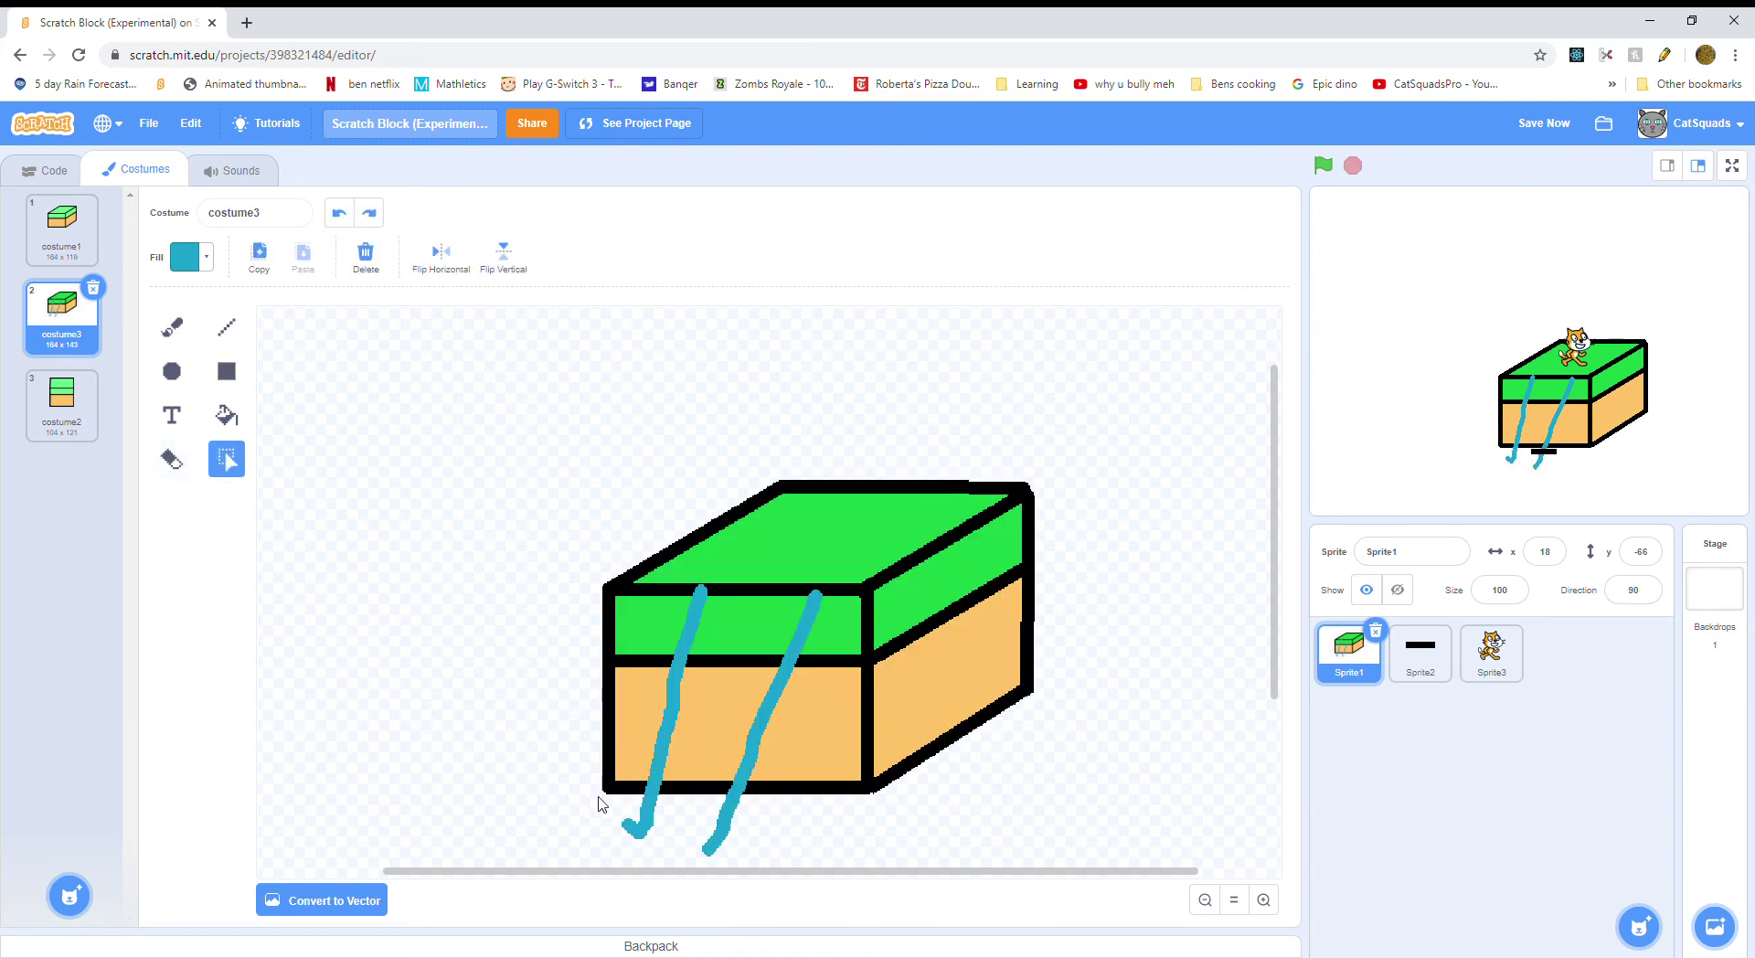
{"action": "left_click_drag", "start_coordinate": [1177, 950], "coordinate": [1177, 951]}
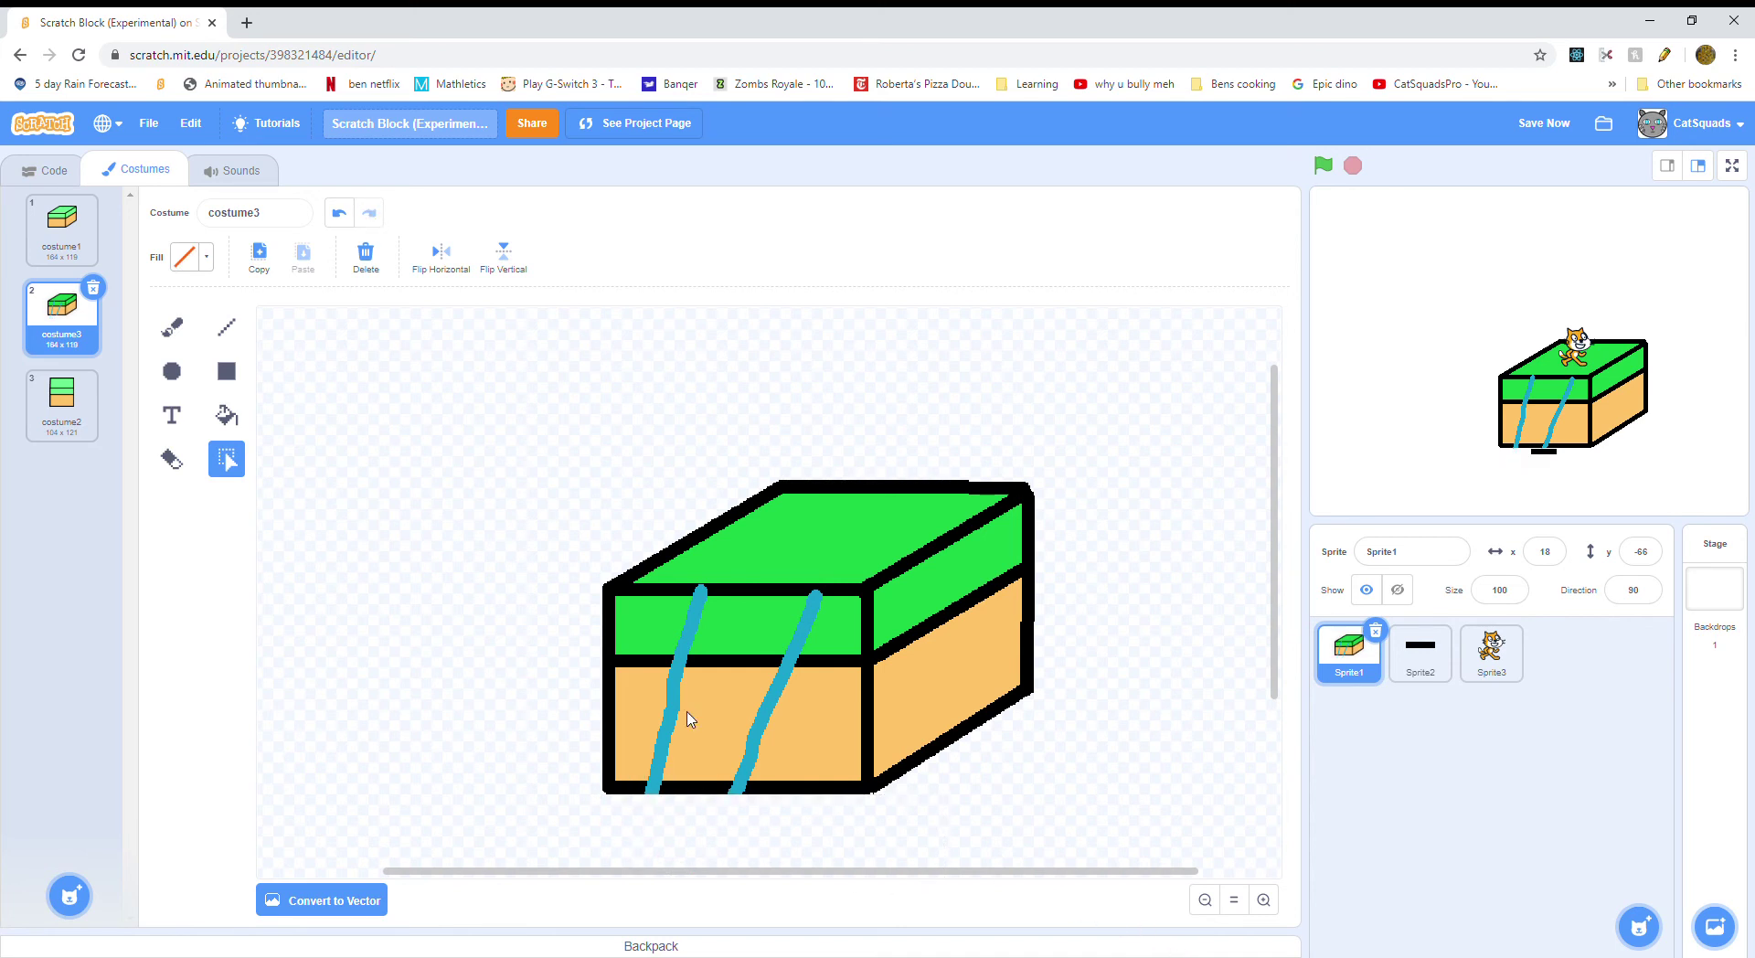
- Fill the area between the two blue strokes, including the black outlines, with turquoise (color 50, saturation 70, brightness 77)
{"action": "left_click", "coordinate": [228, 420]}
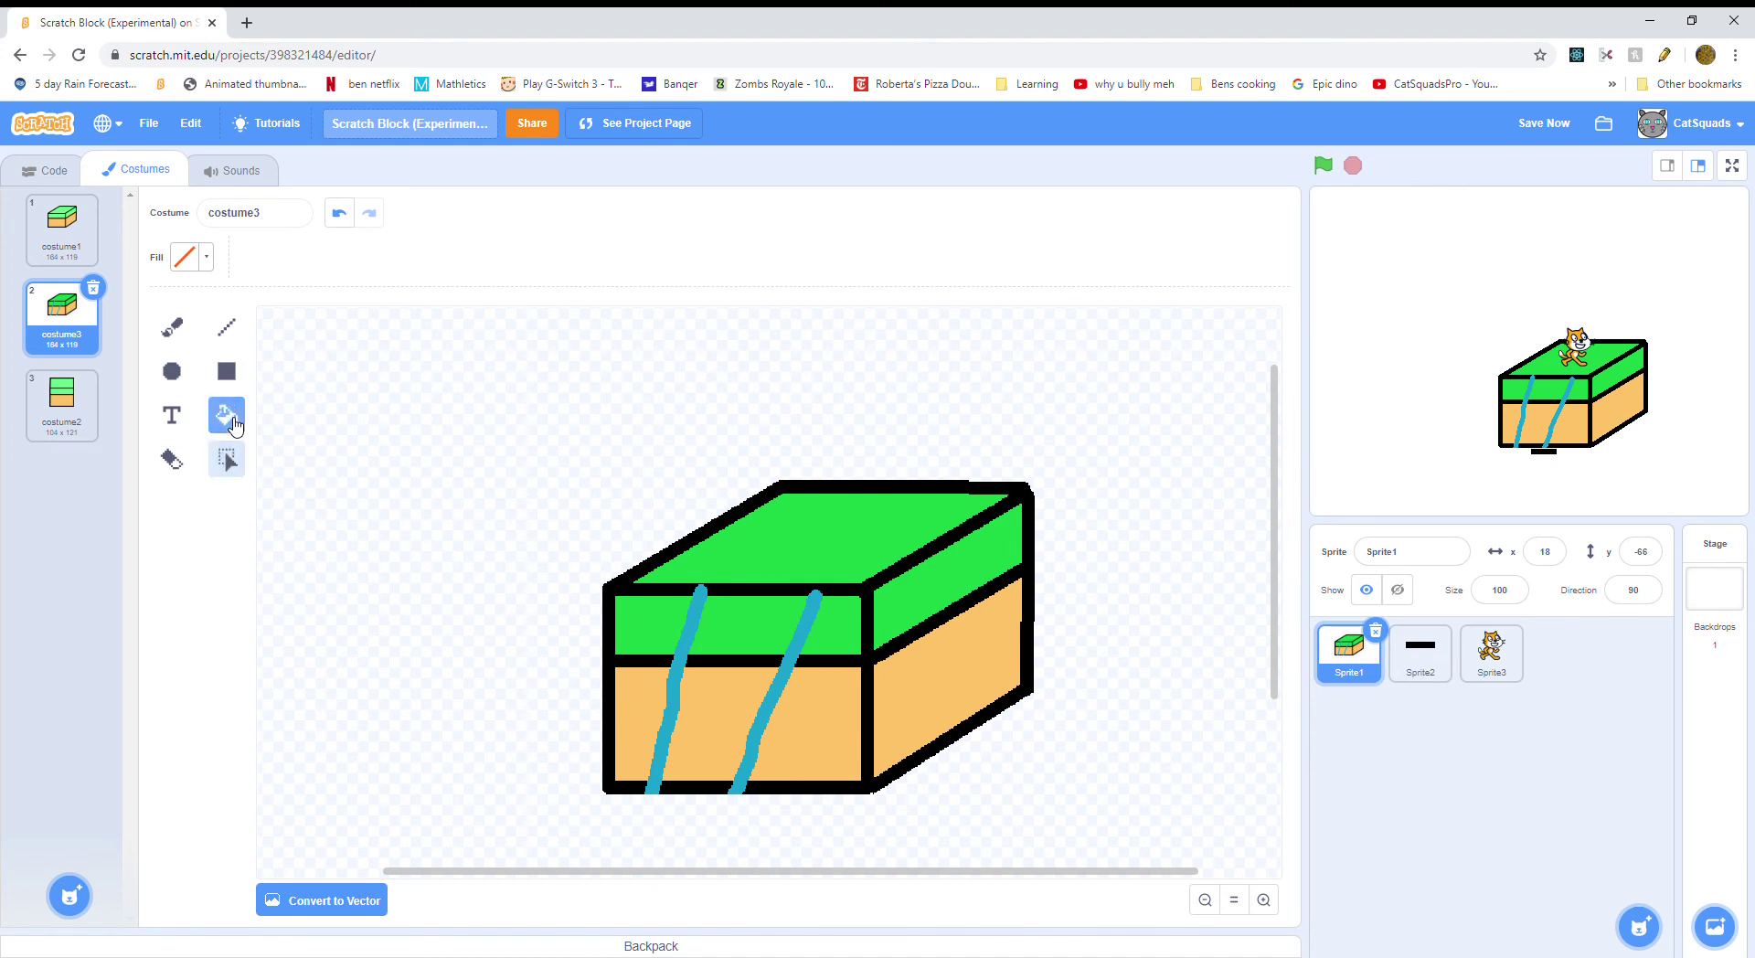
{"action": "left_click", "coordinate": [191, 257]}
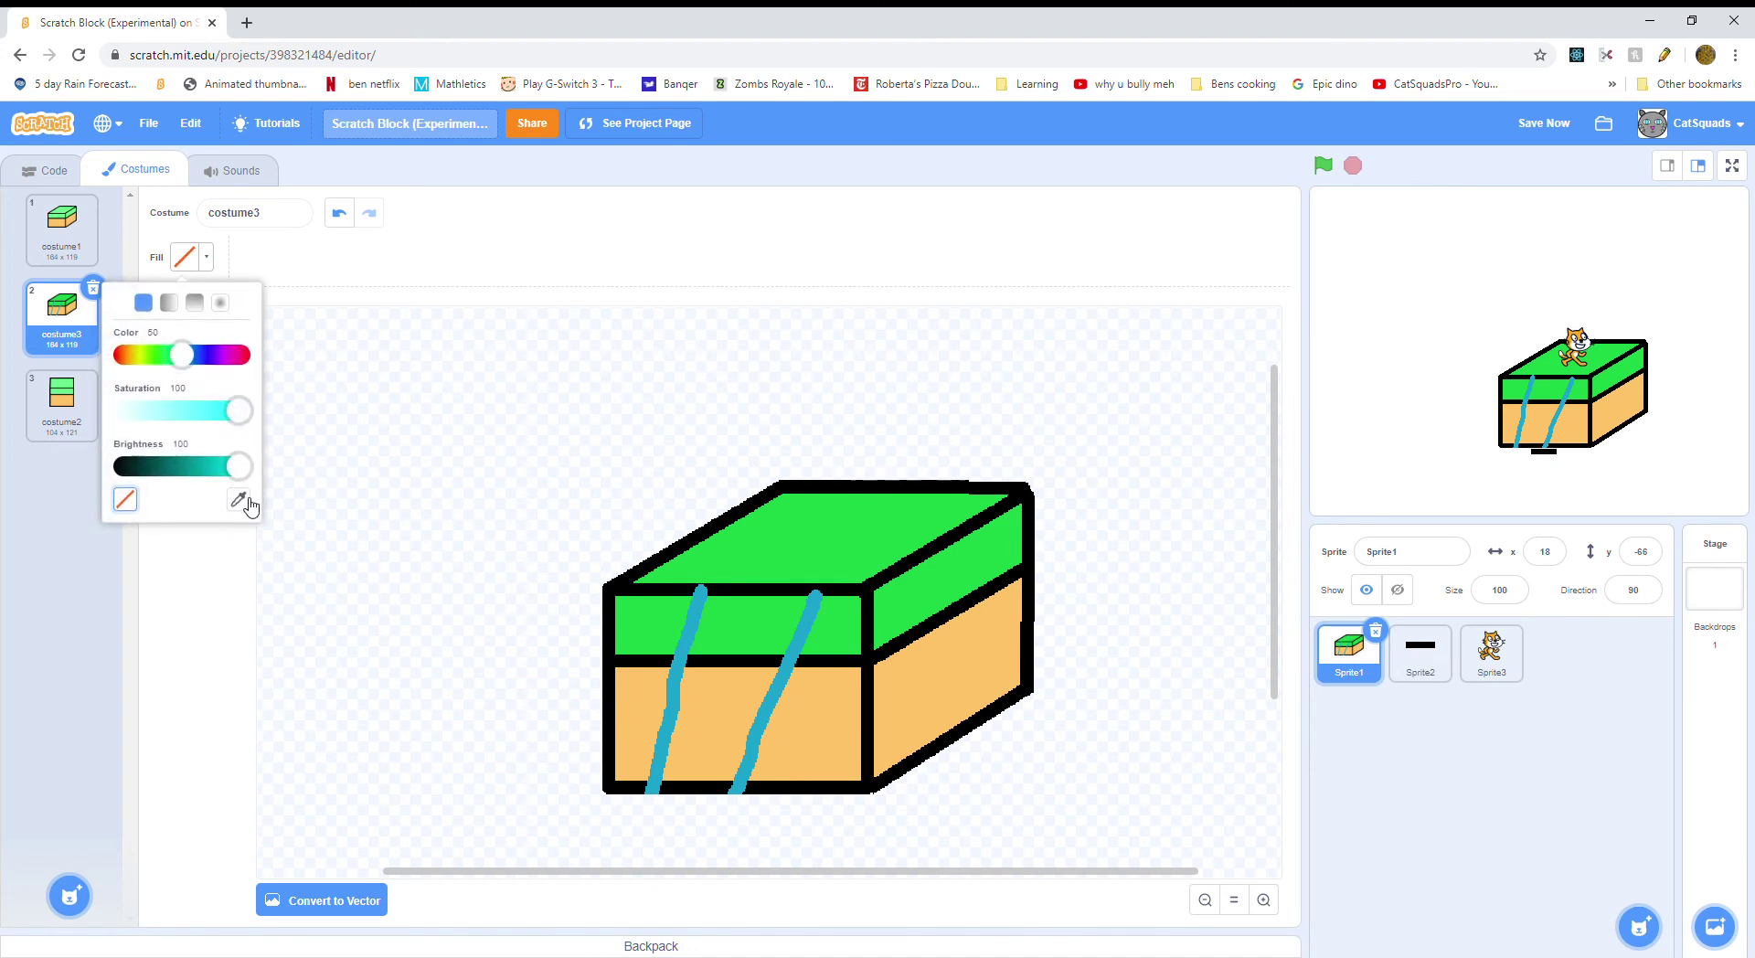
{"action": "left_click", "coordinate": [209, 410]}
{"action": "left_click", "coordinate": [220, 467]}
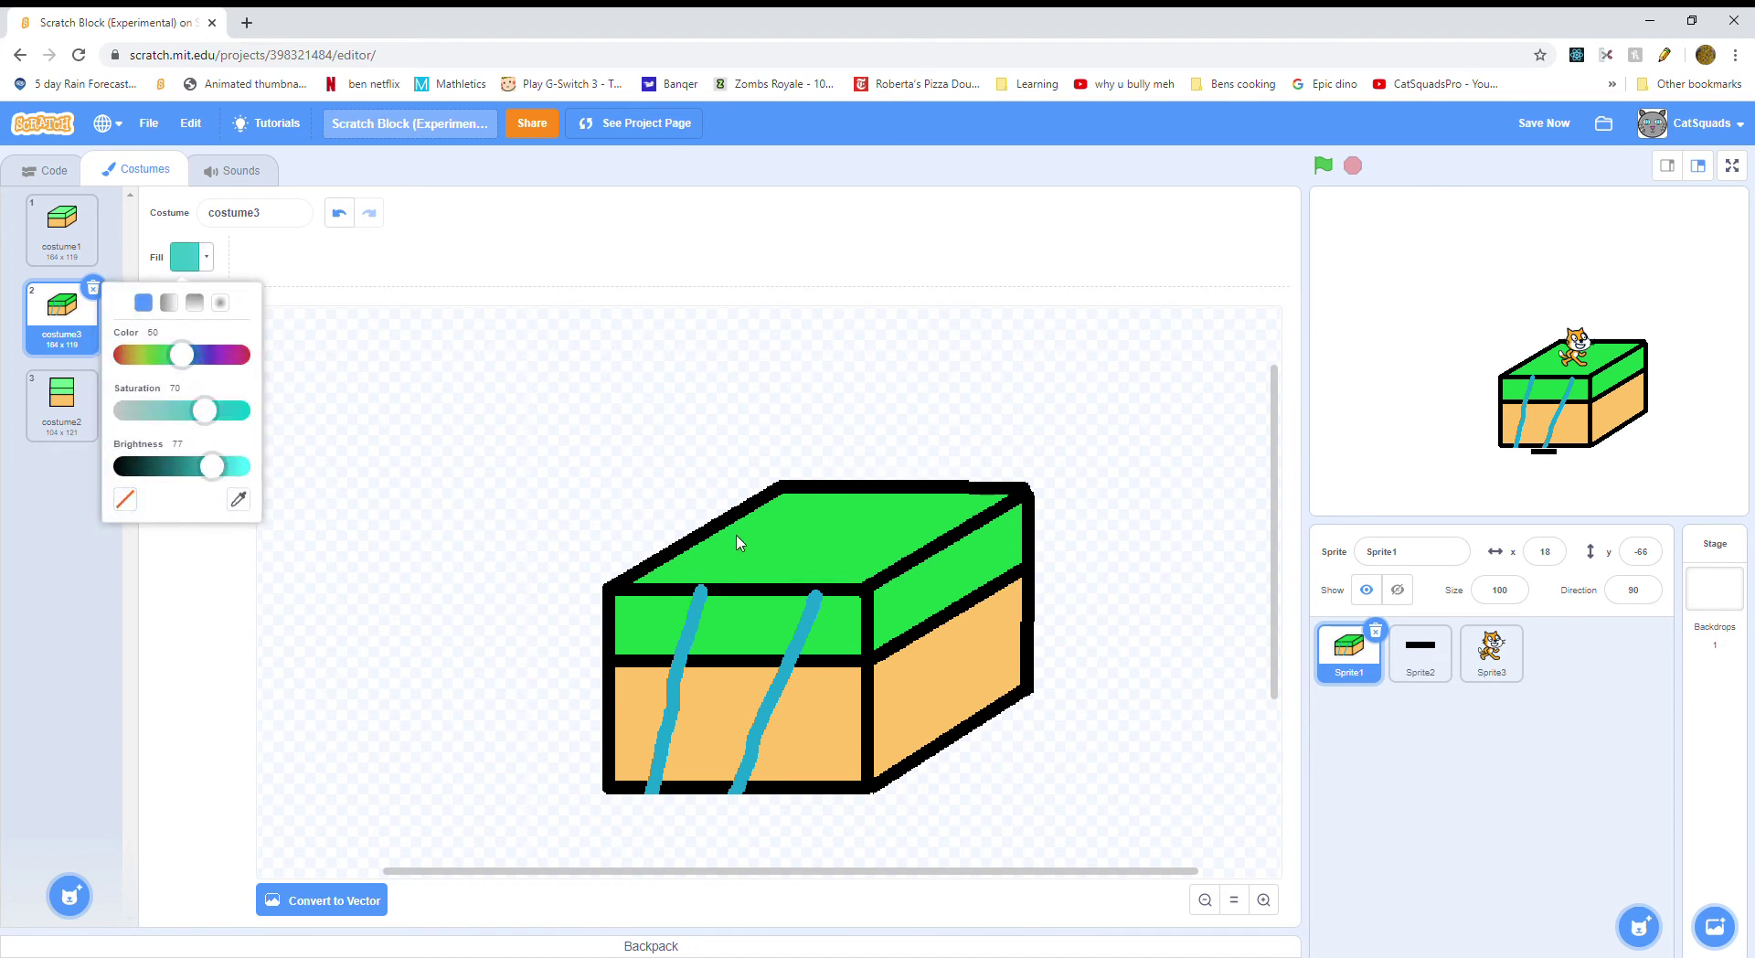
{"action": "left_click", "coordinate": [766, 627]}
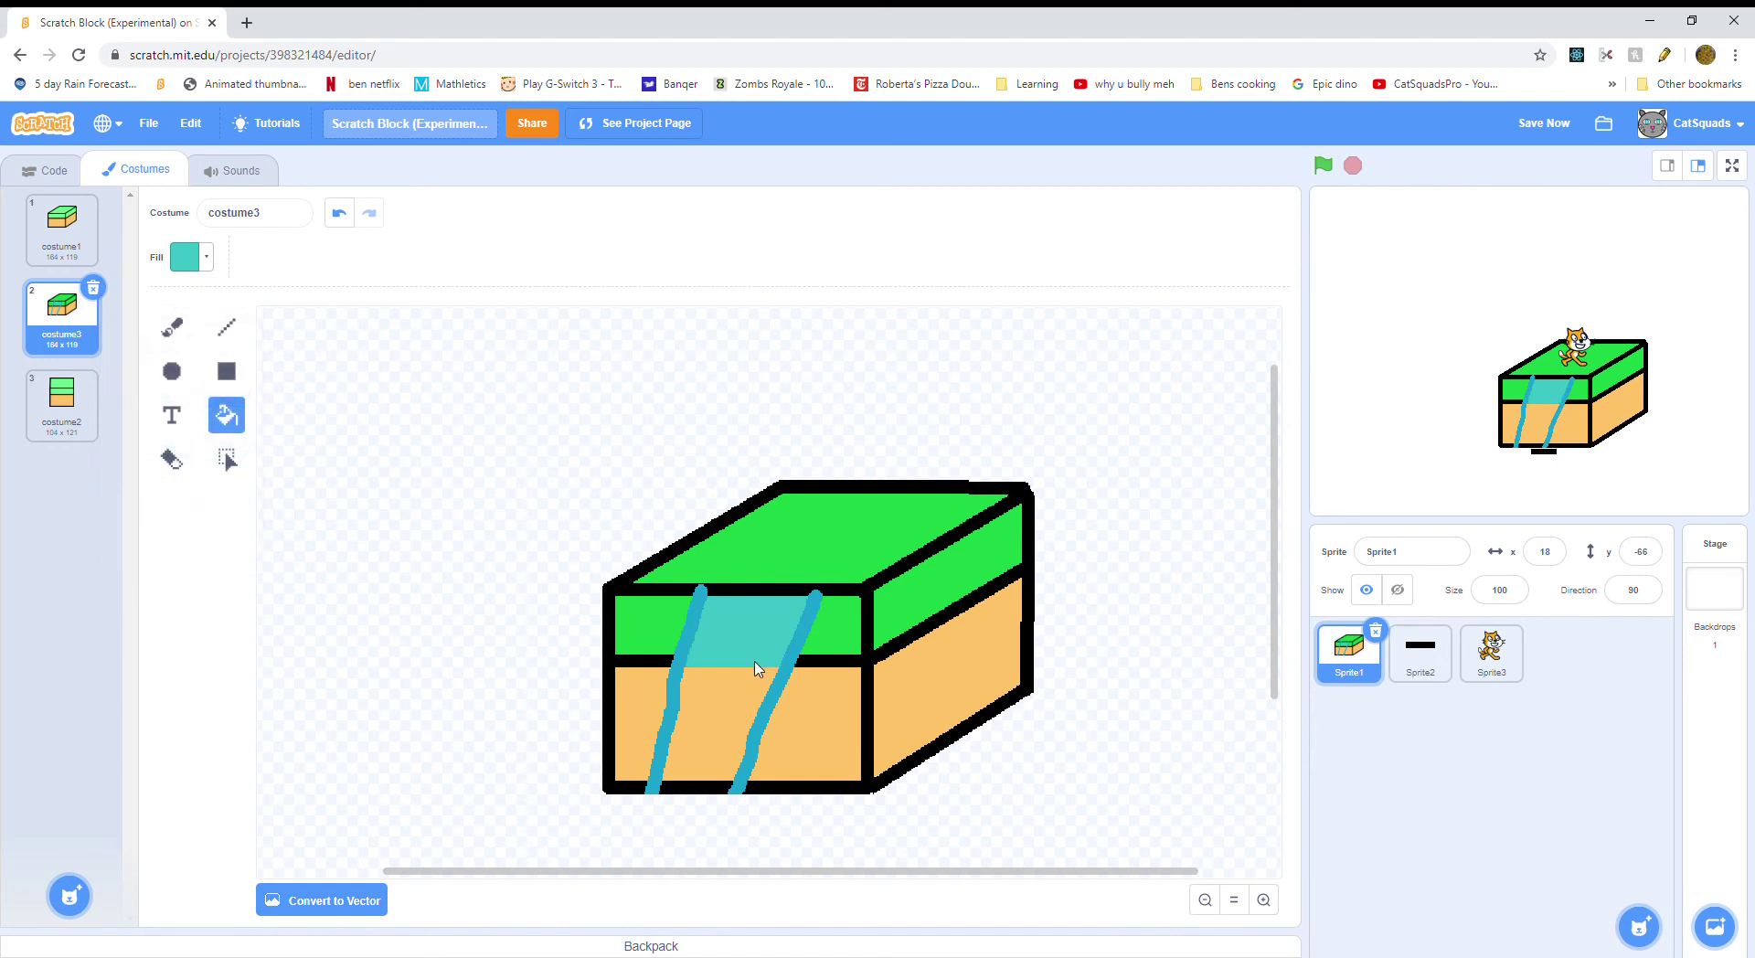
{"action": "left_click", "coordinate": [731, 704]}
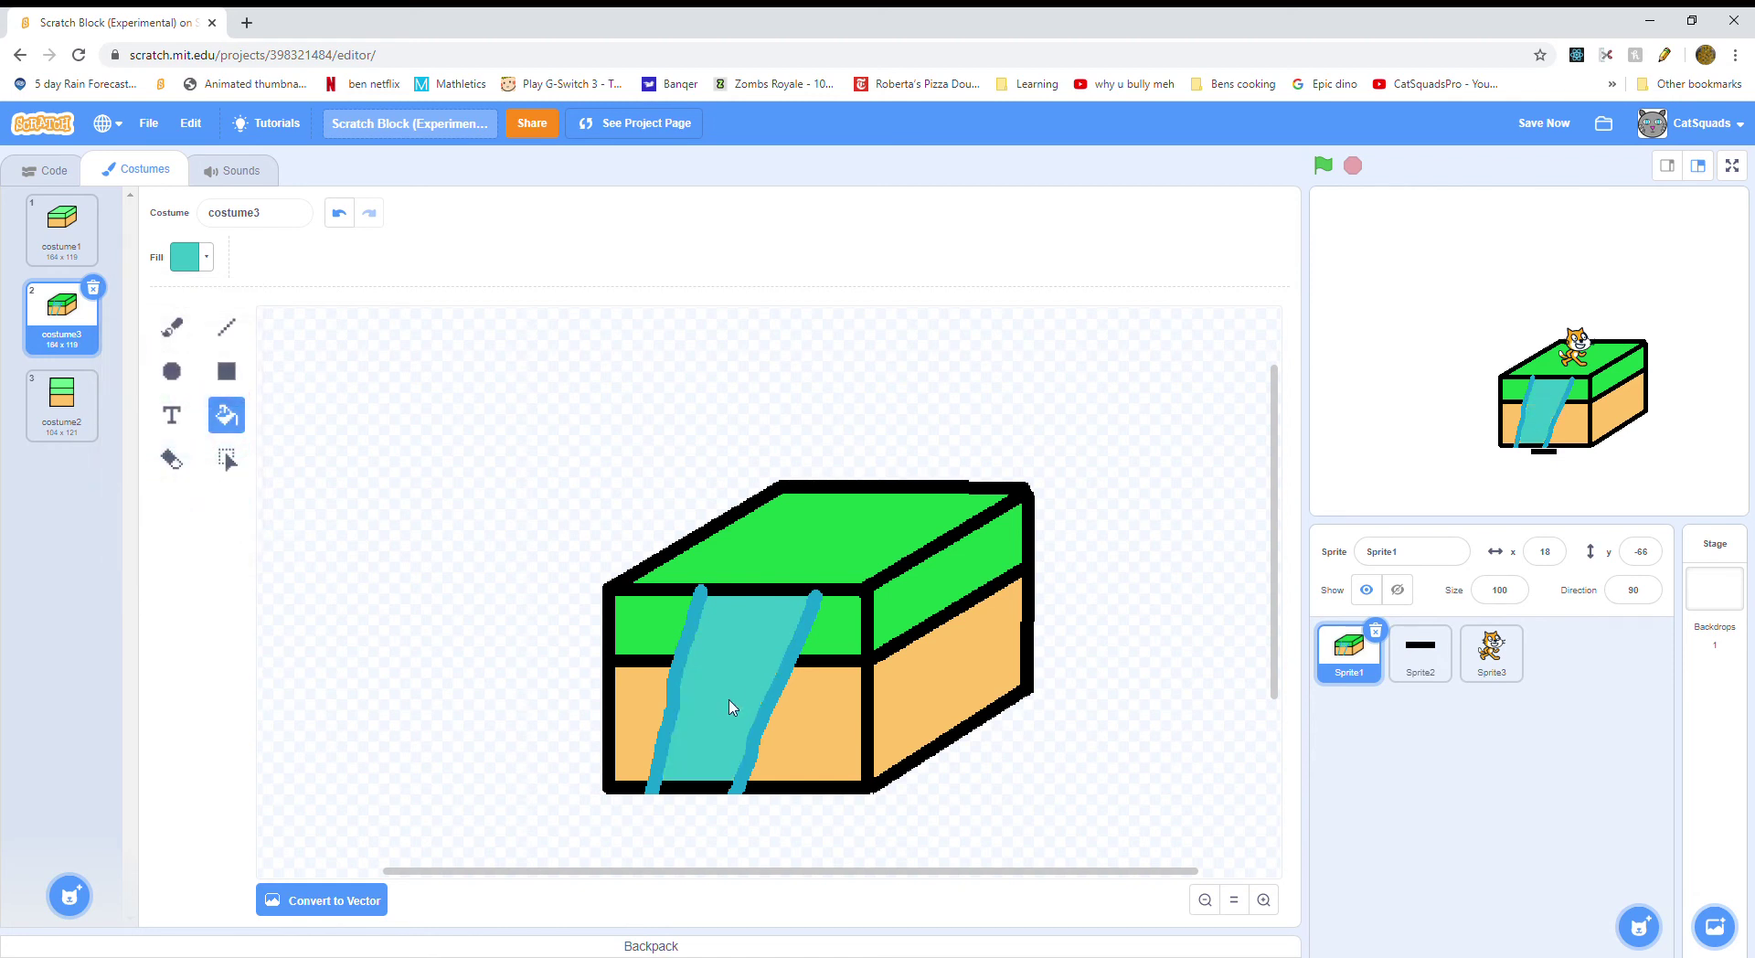
{"action": "left_click", "coordinate": [704, 792]}
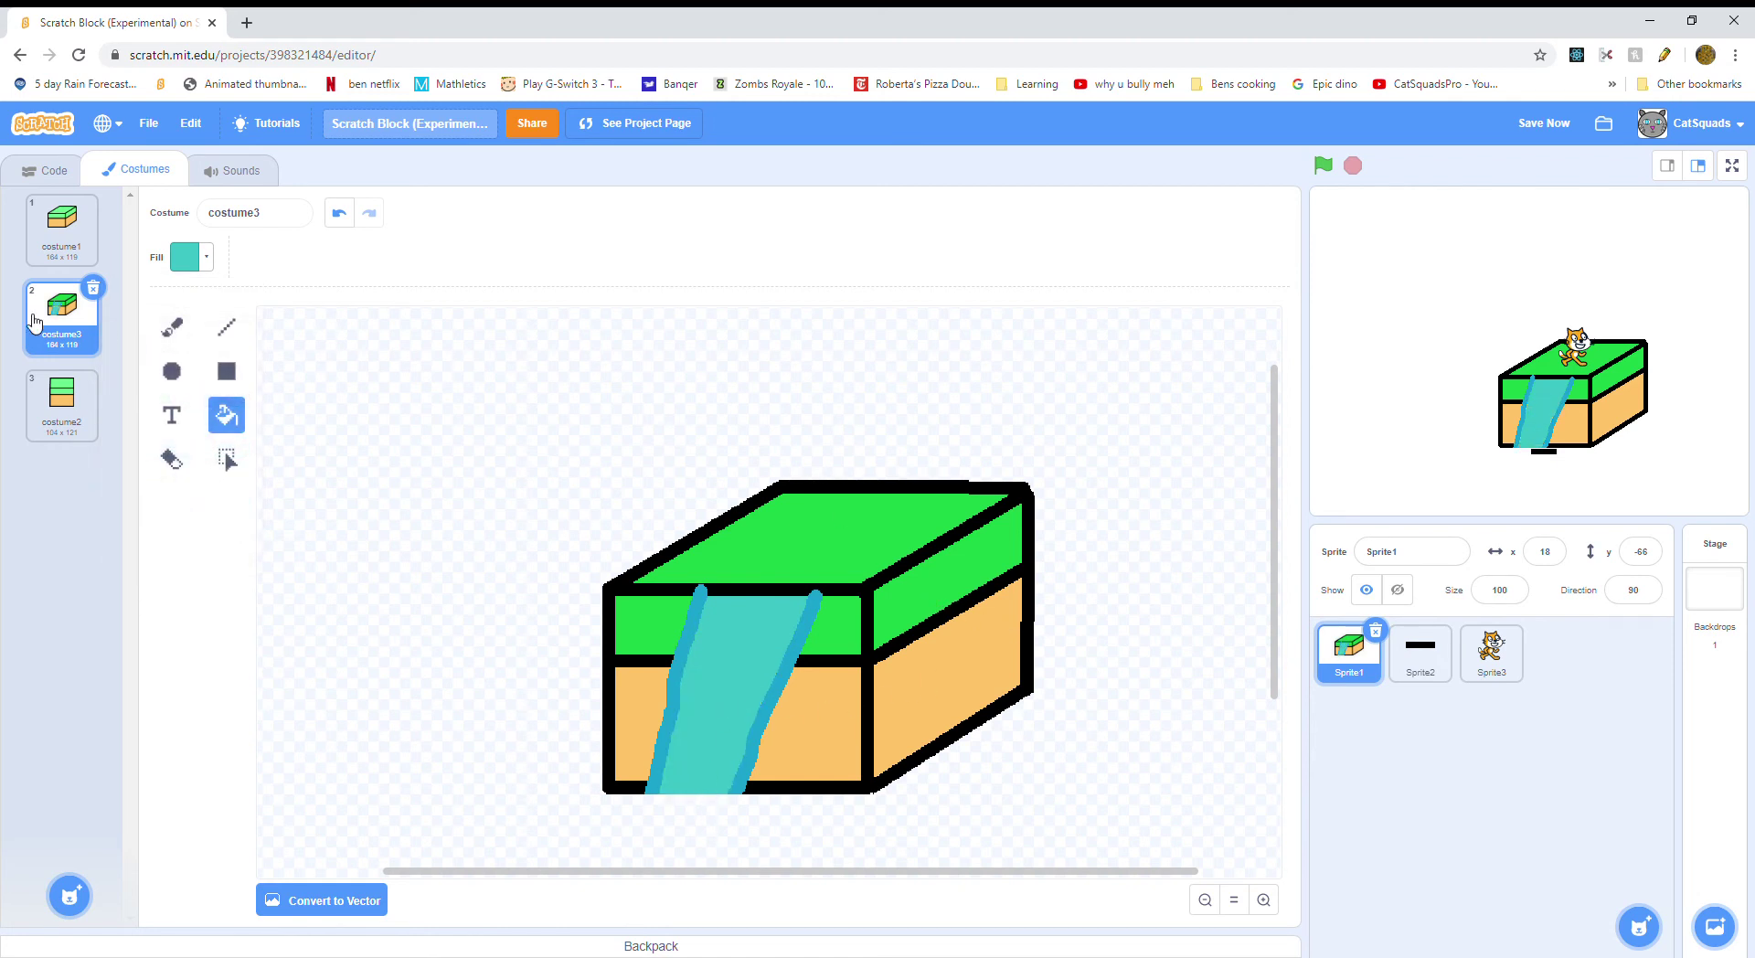
- Paint an irregular dark grey rock shape (saturation 0, brightness 41) around the waterfall's upper end with the size 10 brush
{"action": "left_click", "coordinate": [172, 326]}
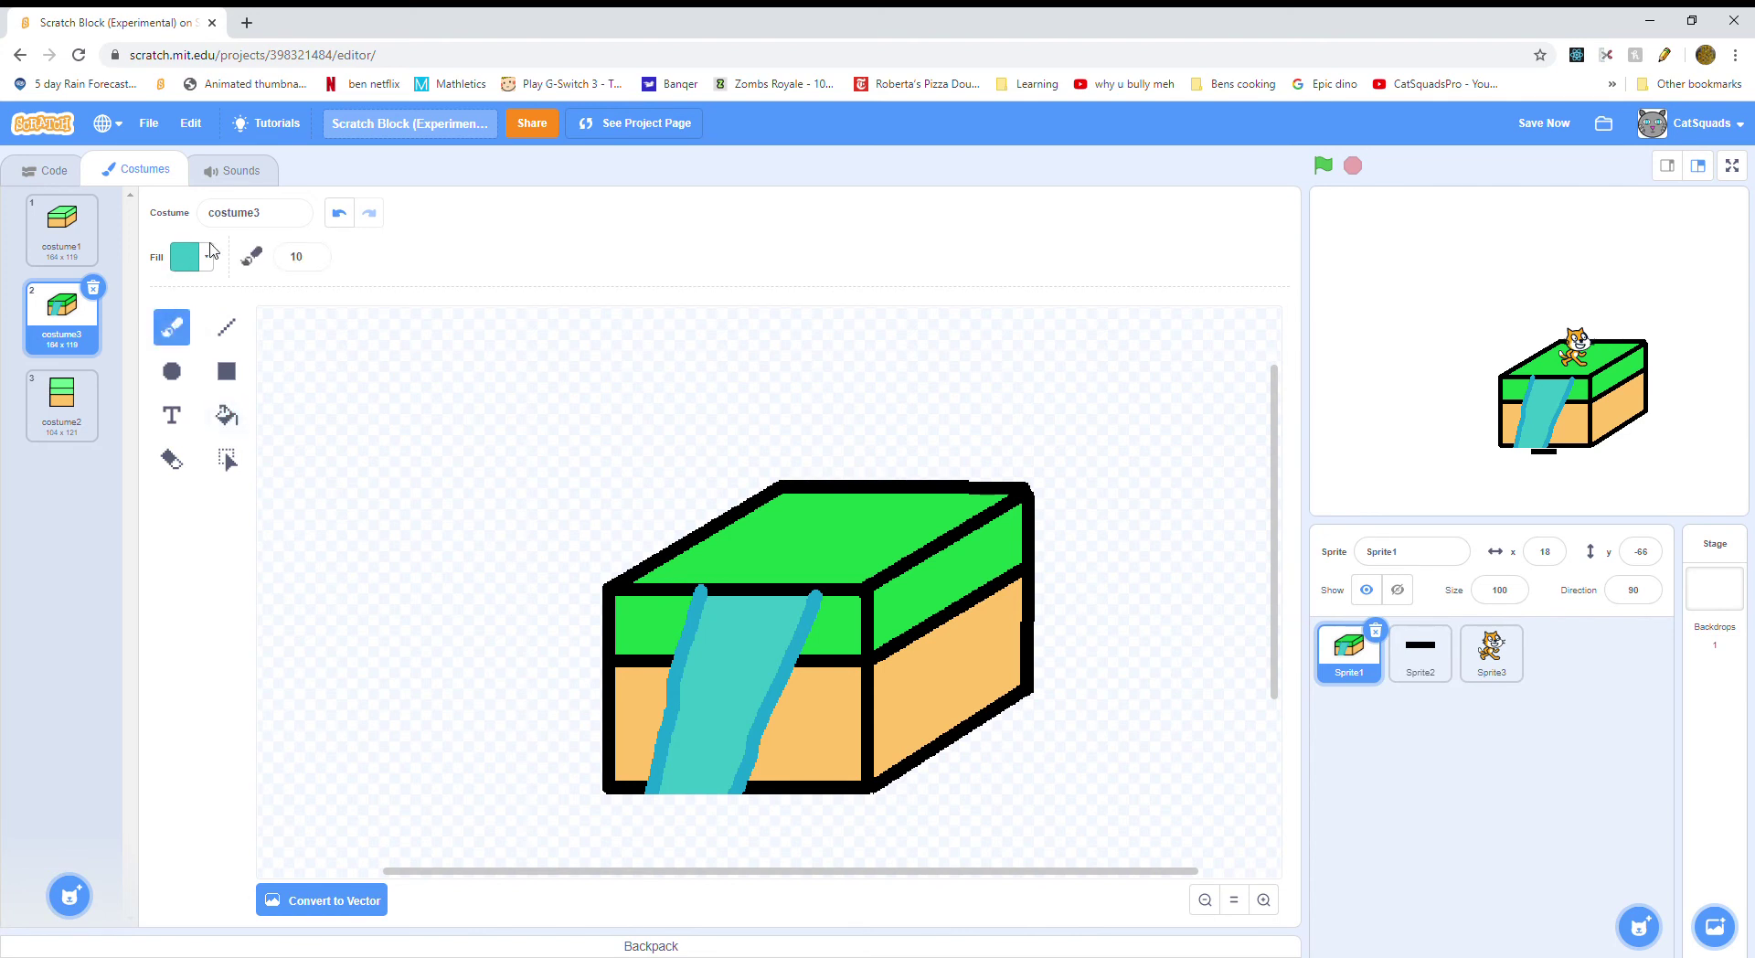
{"action": "left_click", "coordinate": [200, 264]}
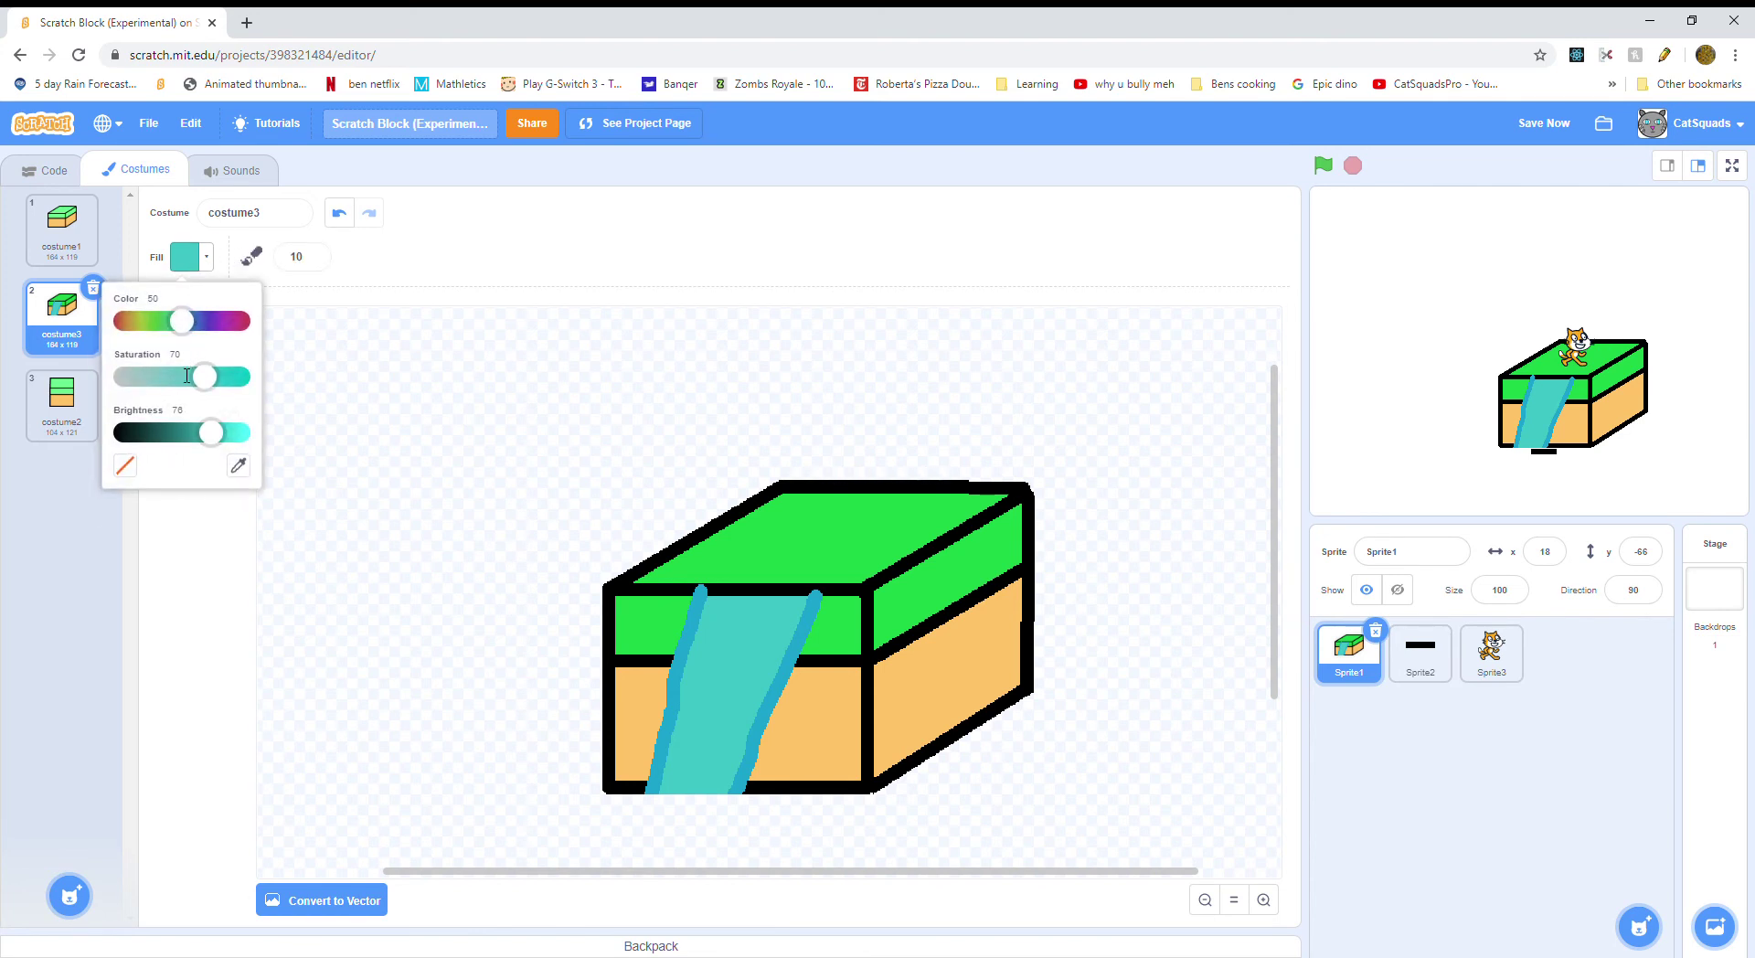
{"action": "left_click_drag", "start_coordinate": [210, 434], "coordinate": [171, 434]}
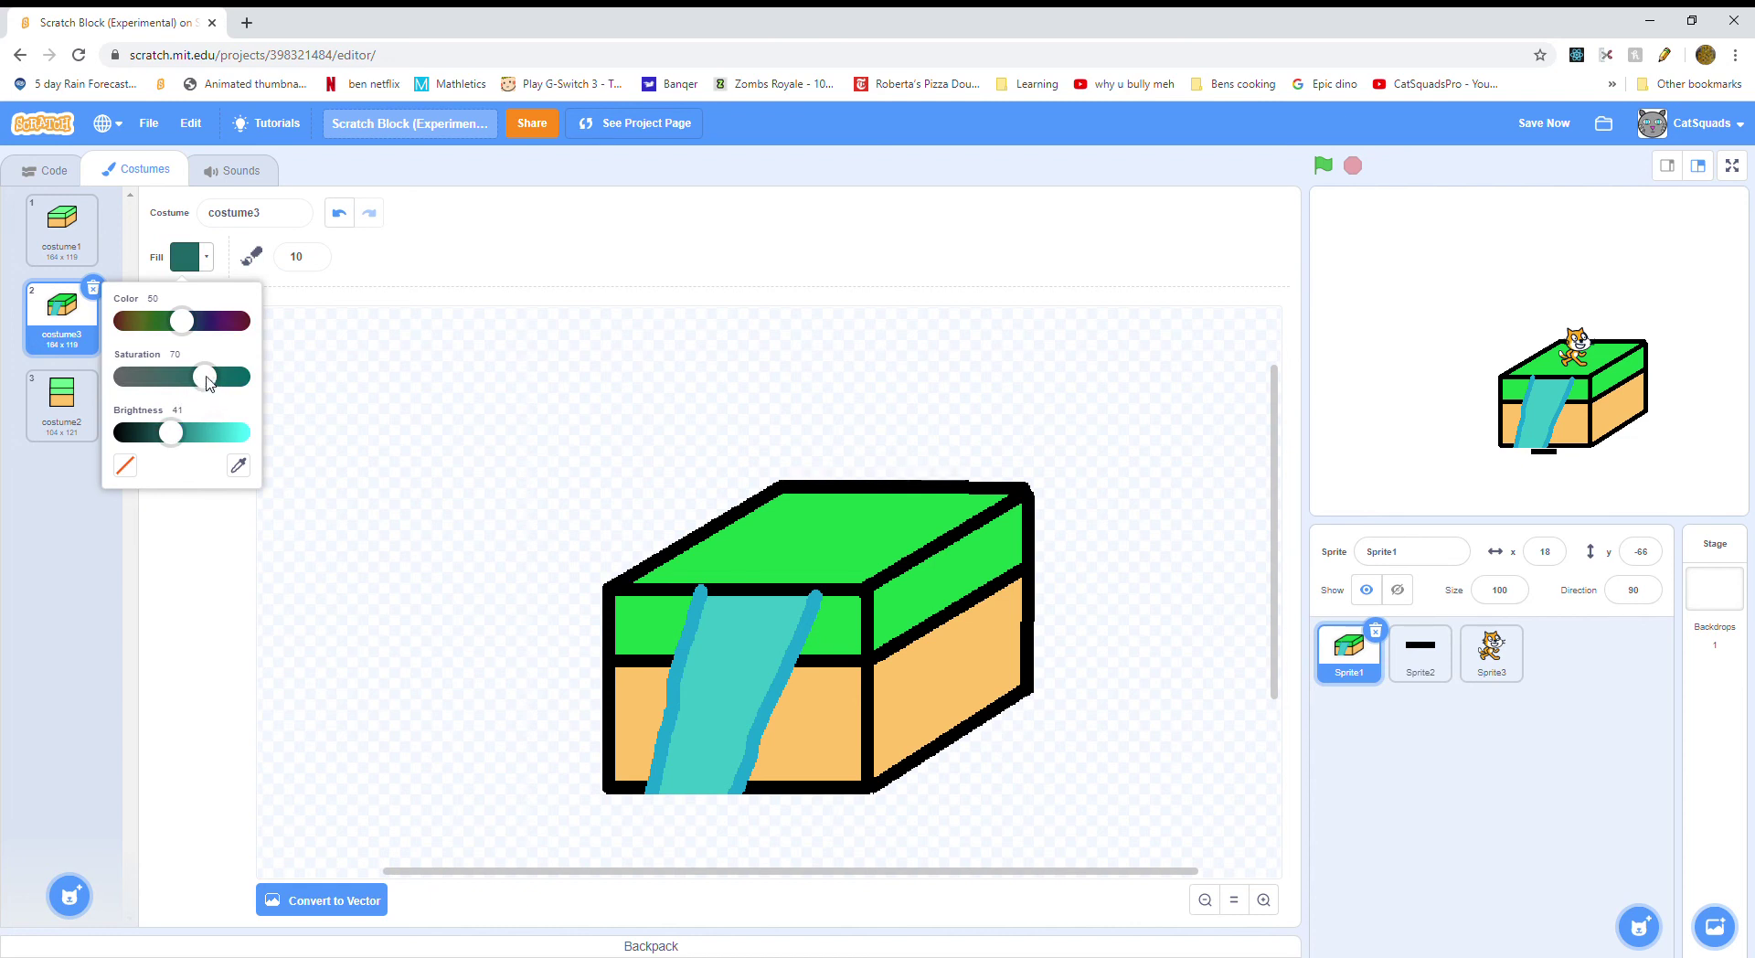
{"action": "left_click_drag", "start_coordinate": [204, 377], "coordinate": [4, 393]}
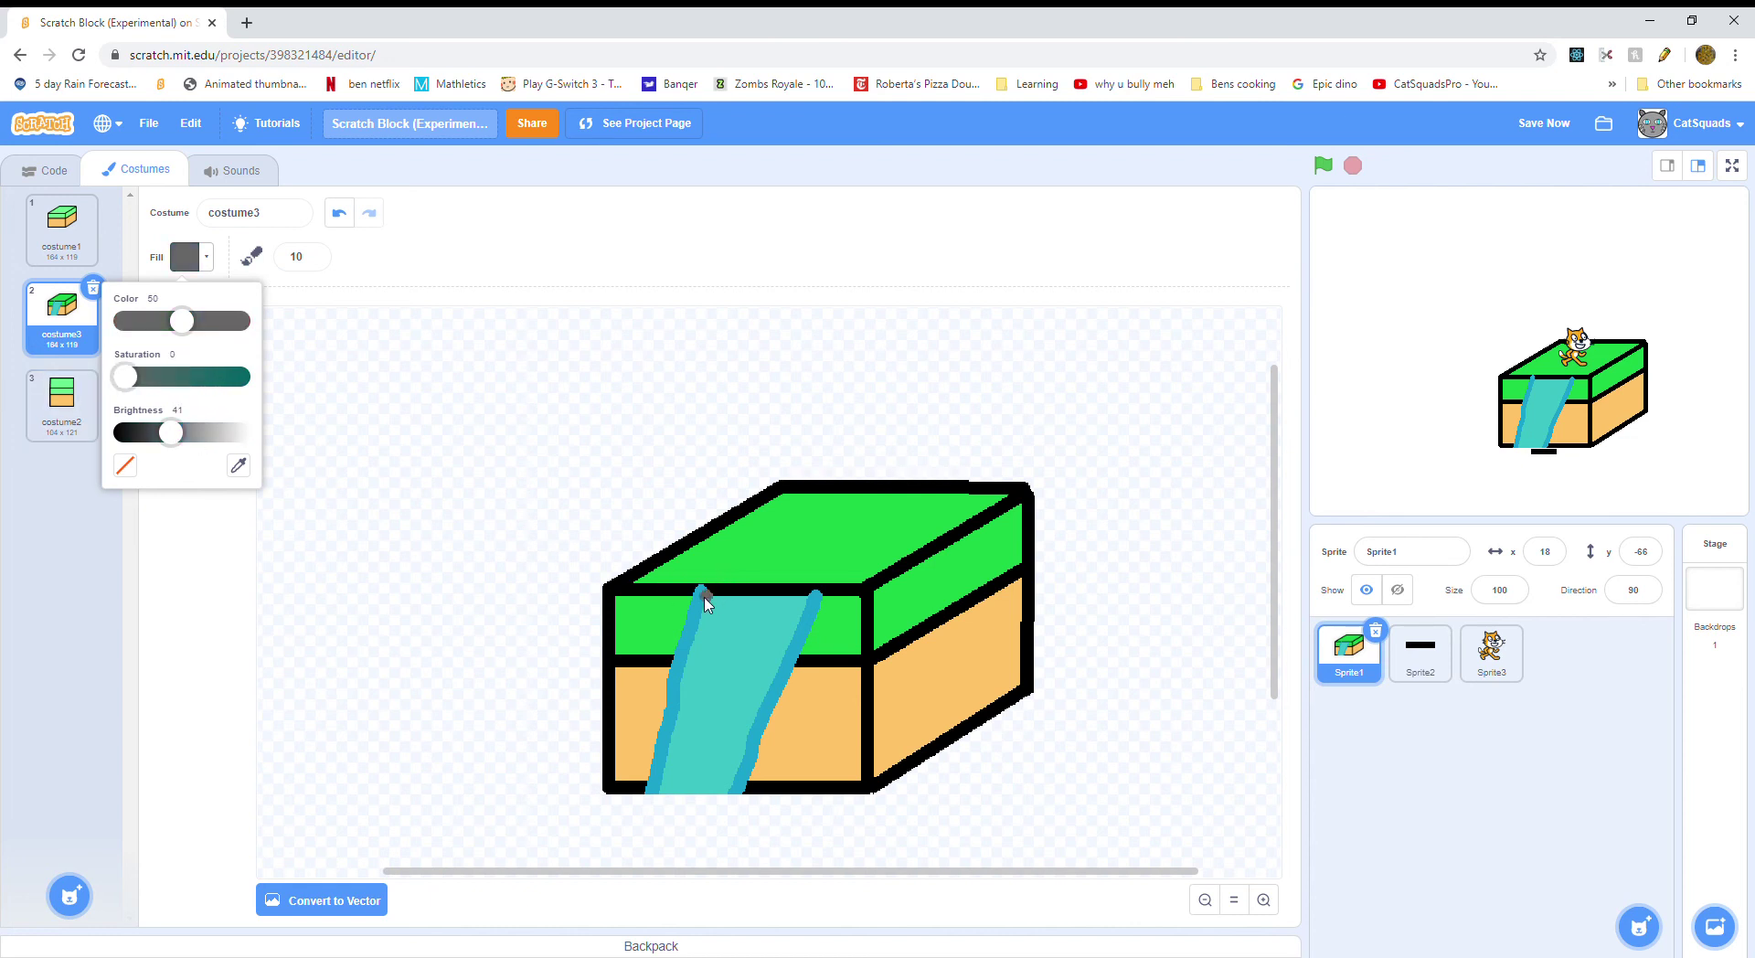
{"action": "mouse_move", "coordinate": [630, 586]}
{"action": "left_mouse_down"}
{"action": "mouse_move", "coordinate": [836, 576]}
{"action": "mouse_move", "coordinate": [804, 605]}
{"action": "mouse_move", "coordinate": [644, 608]}
{"action": "mouse_move", "coordinate": [638, 593]}
{"action": "mouse_move", "coordinate": [812, 587]}
{"action": "mouse_move", "coordinate": [736, 599]}
{"action": "mouse_move", "coordinate": [764, 601]}
{"action": "left_mouse_up"}
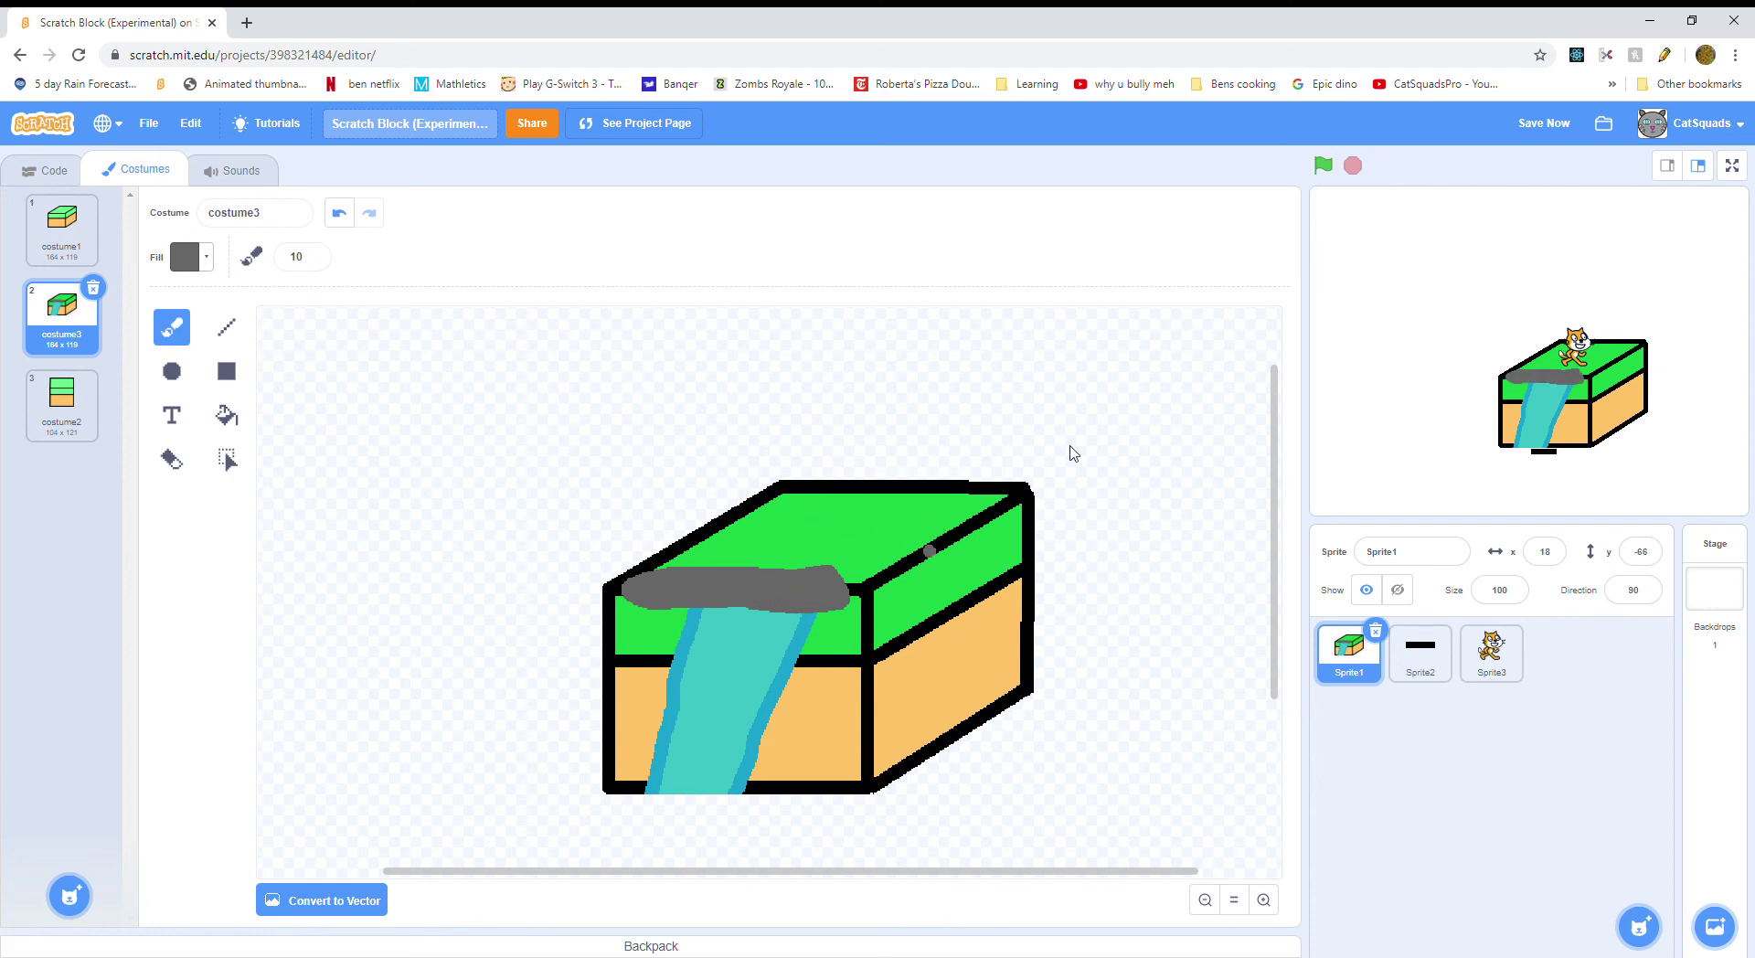
{"action": "mouse_move", "coordinate": [660, 583]}
{"action": "left_mouse_down"}
{"action": "mouse_move", "coordinate": [793, 569]}
{"action": "mouse_move", "coordinate": [729, 568]}
{"action": "left_mouse_up"}
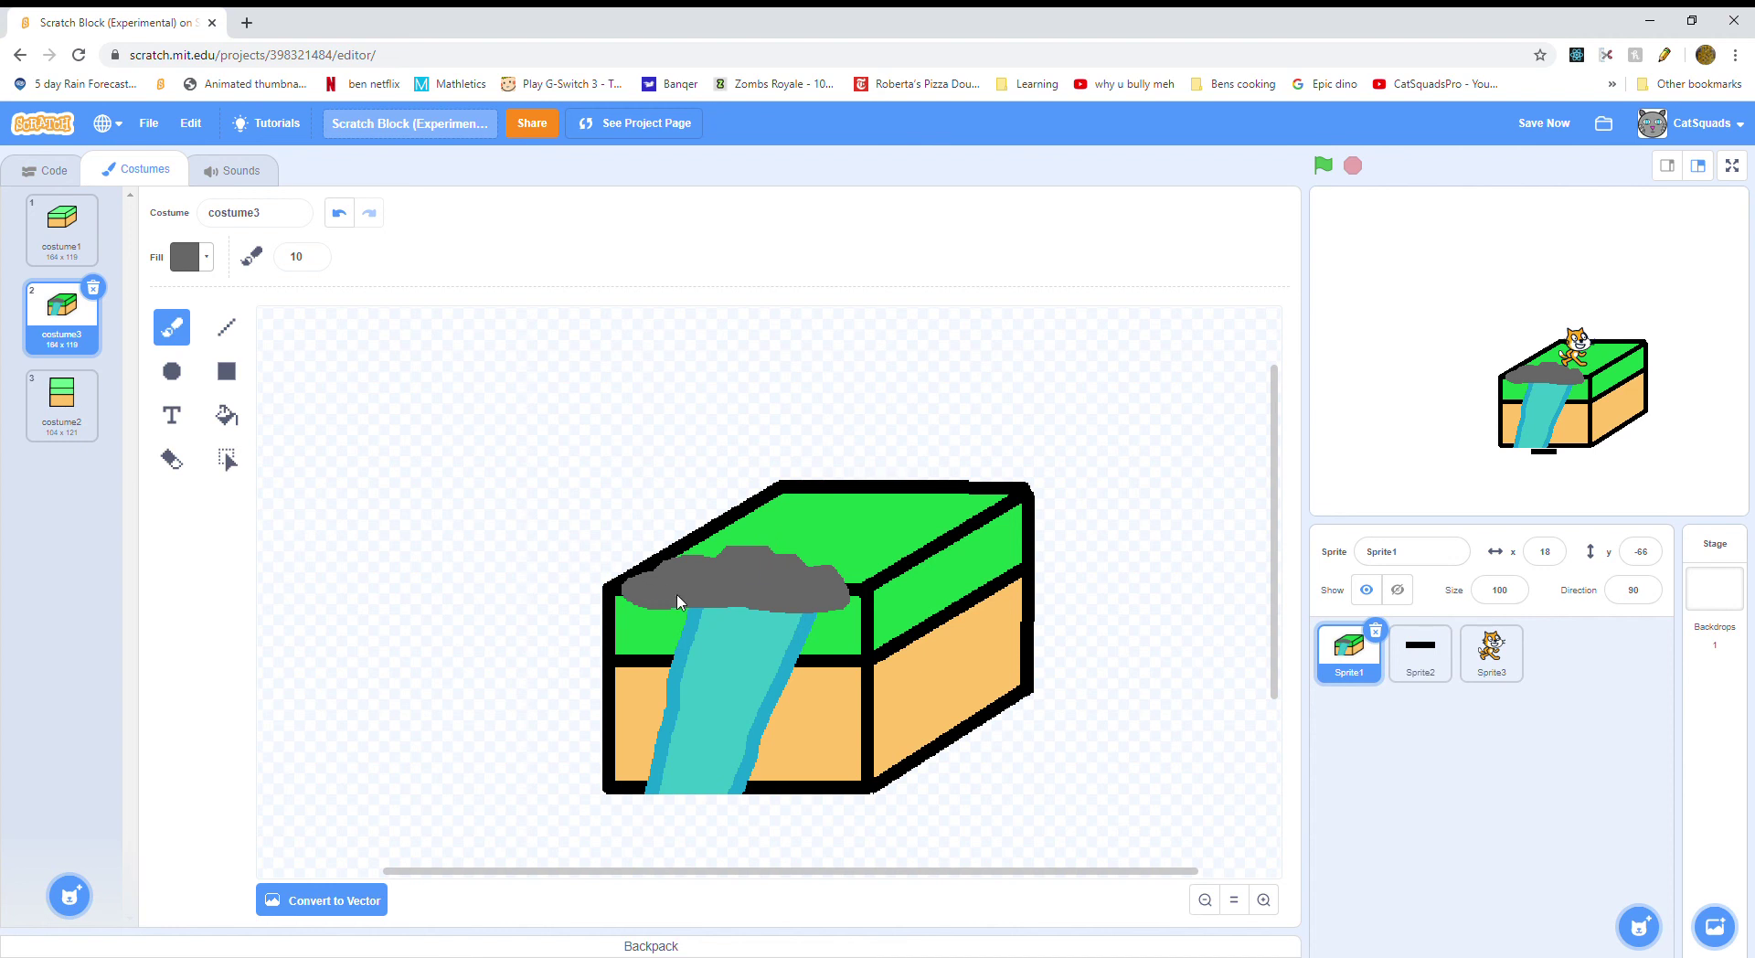
{"action": "mouse_move", "coordinate": [650, 614]}
{"action": "left_mouse_down"}
{"action": "mouse_move", "coordinate": [680, 636]}
{"action": "mouse_move", "coordinate": [634, 611]}
{"action": "left_mouse_up"}
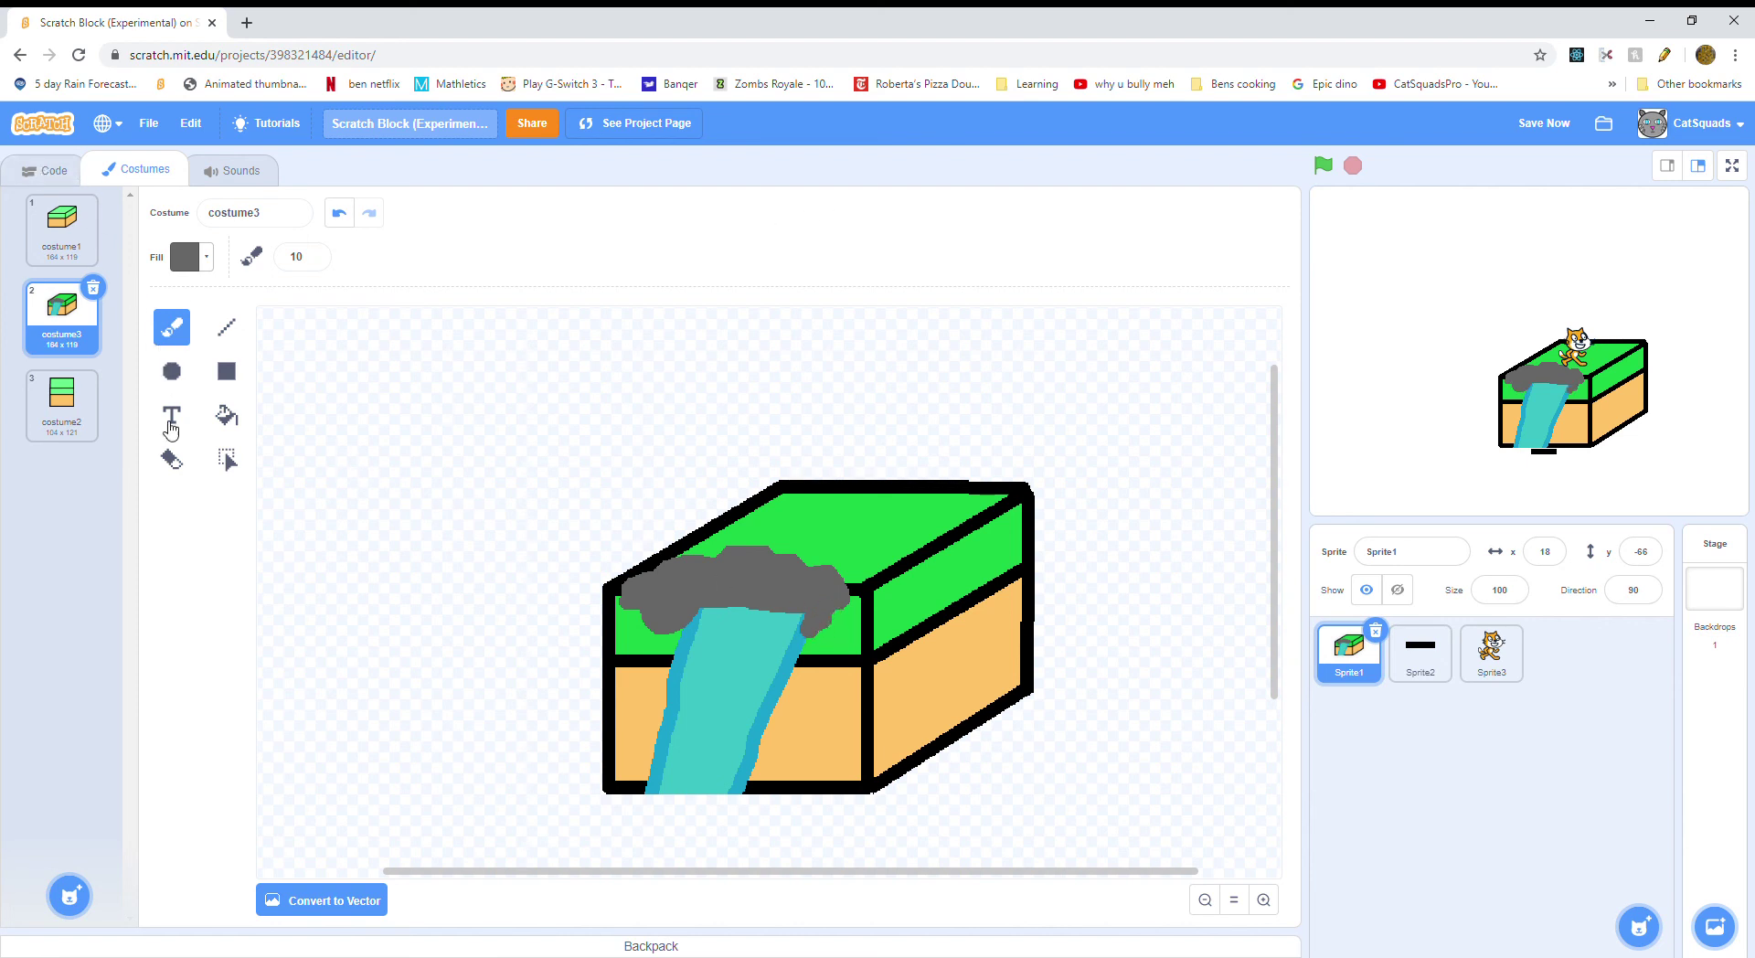
- Switch Sprite1 back to its plain green-topped block costume, costume1, and run the project
{"action": "left_click", "coordinate": [62, 224]}
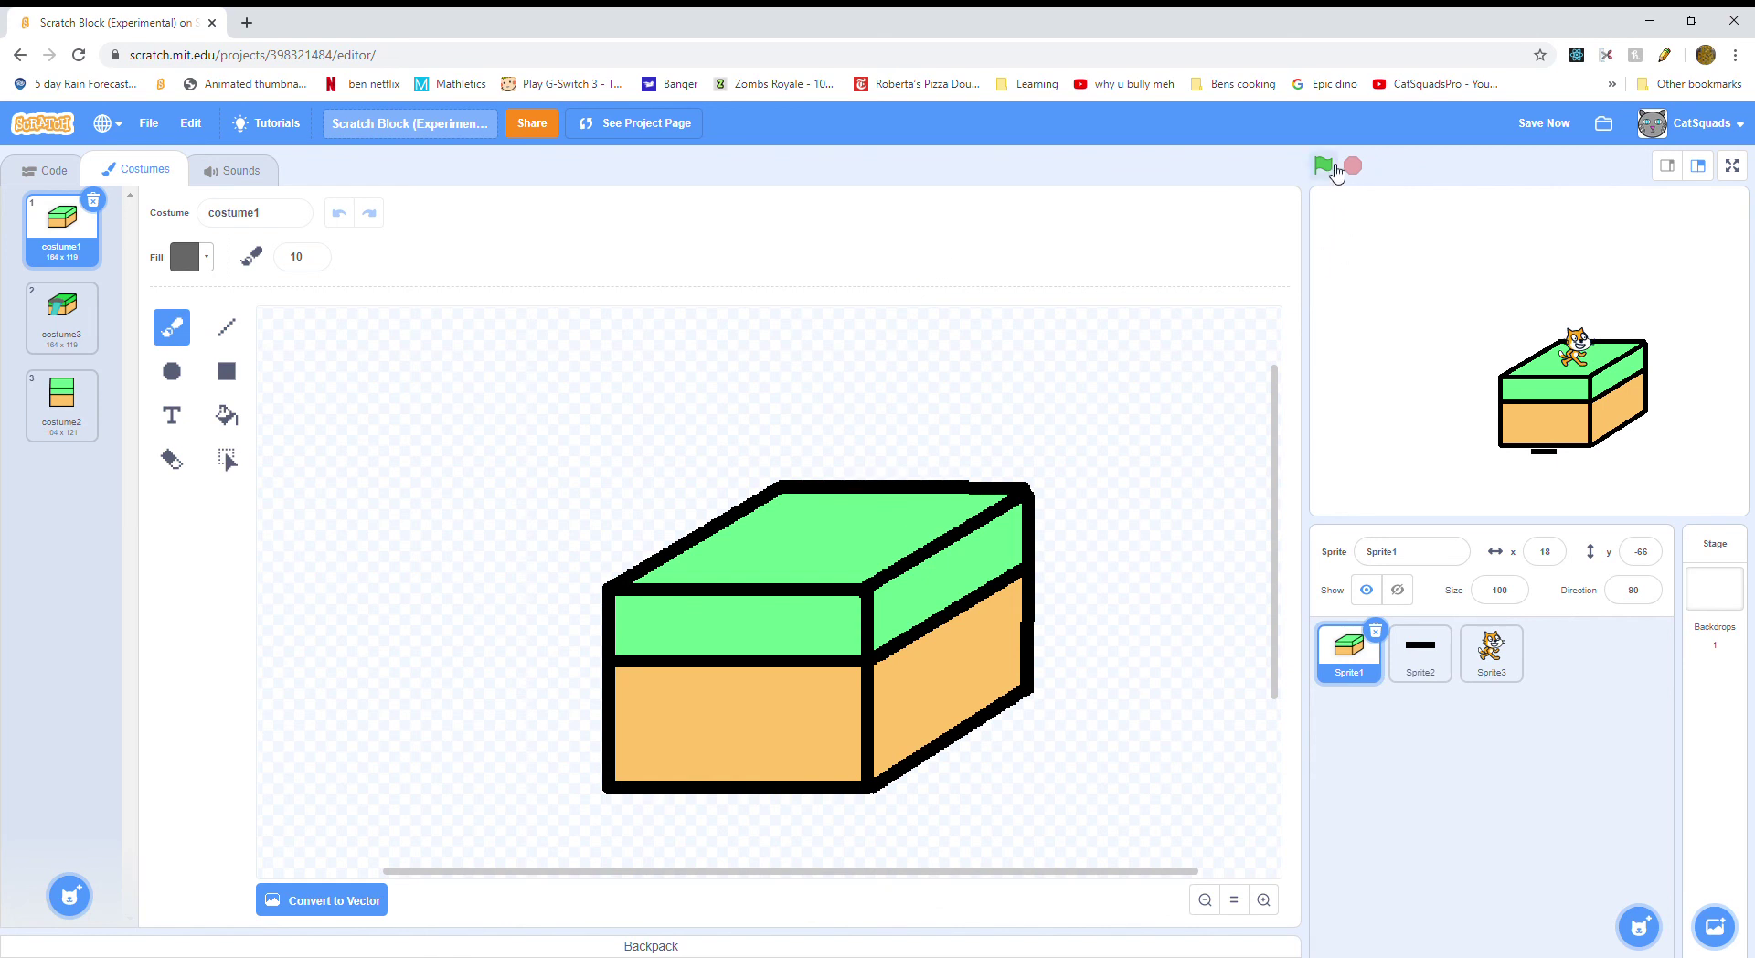
{"action": "left_click", "coordinate": [1332, 168]}
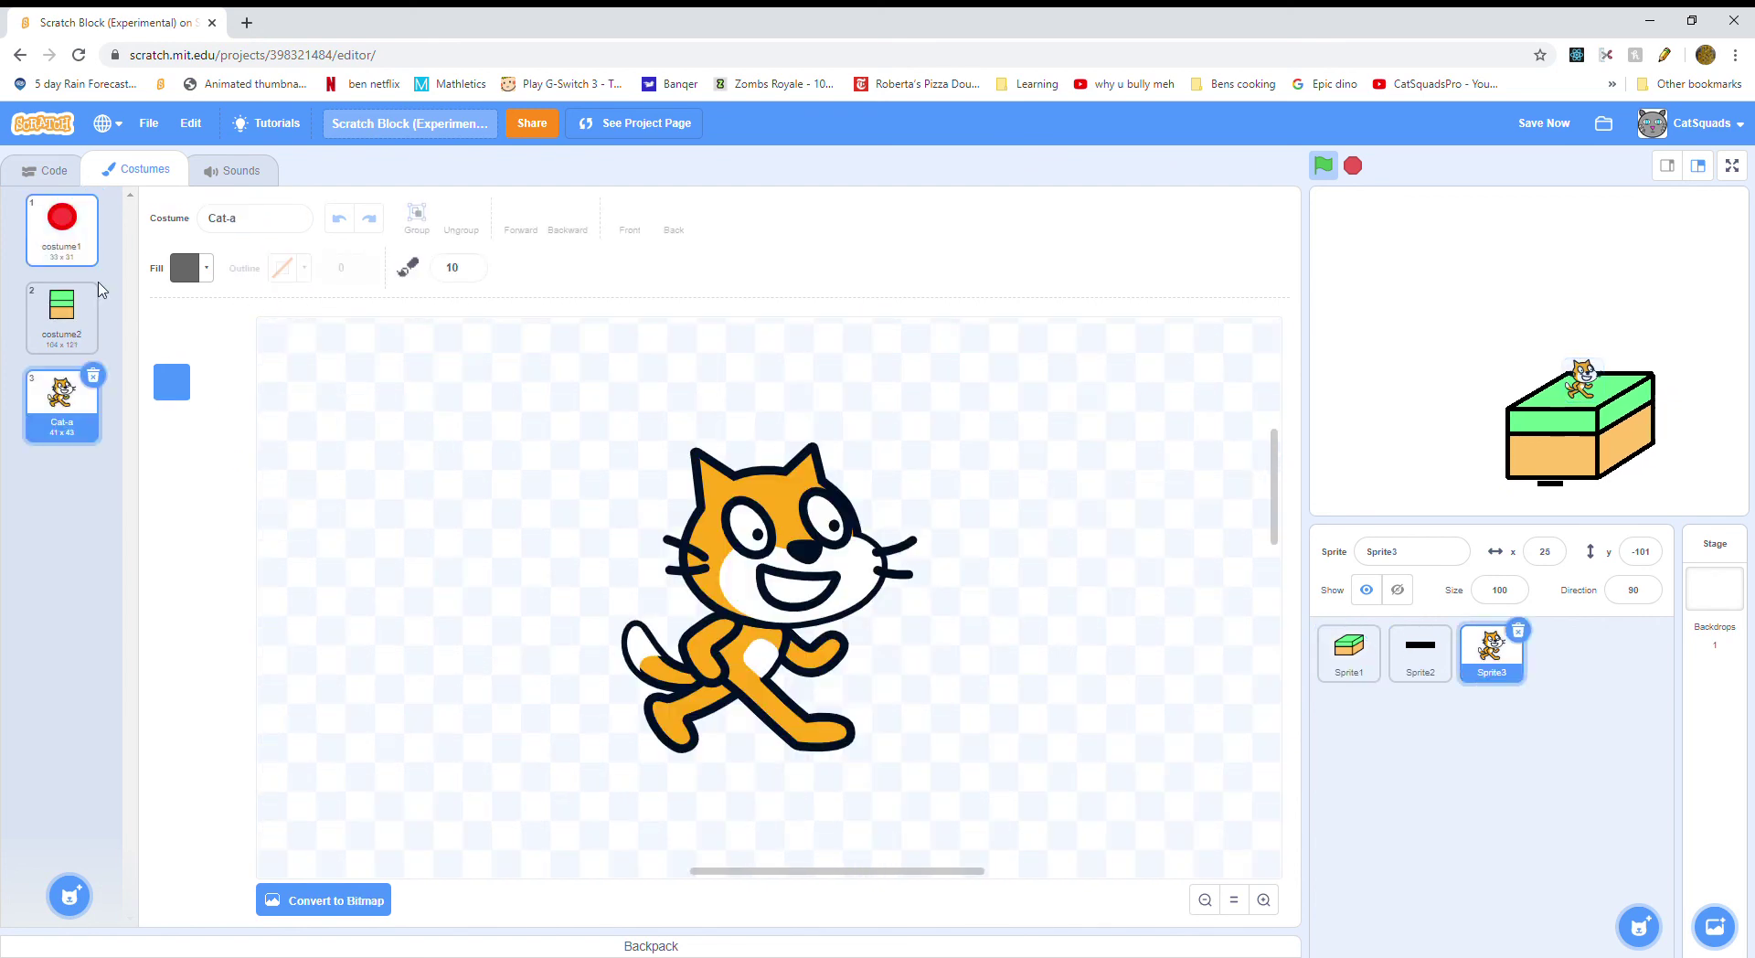
- Compare Sprite3's red circle costume and its green-and-orange block costume on the moving block in the running project
{"action": "left_click", "coordinate": [57, 218]}
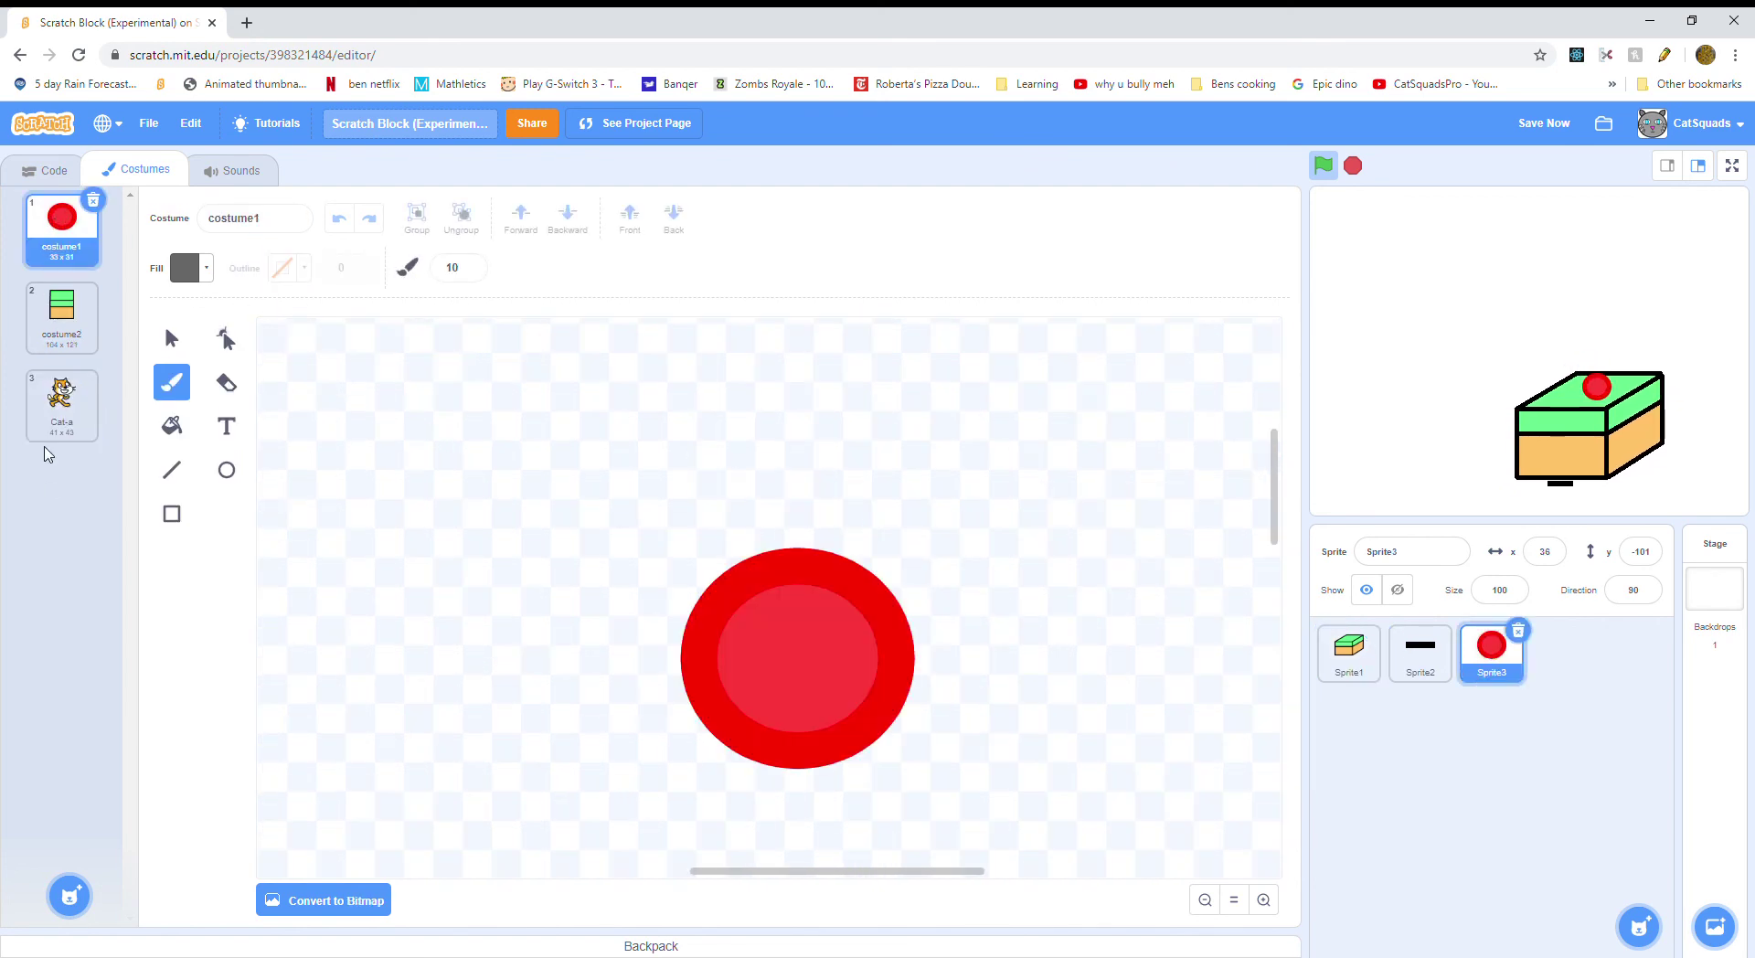
{"action": "left_click", "coordinate": [83, 302]}
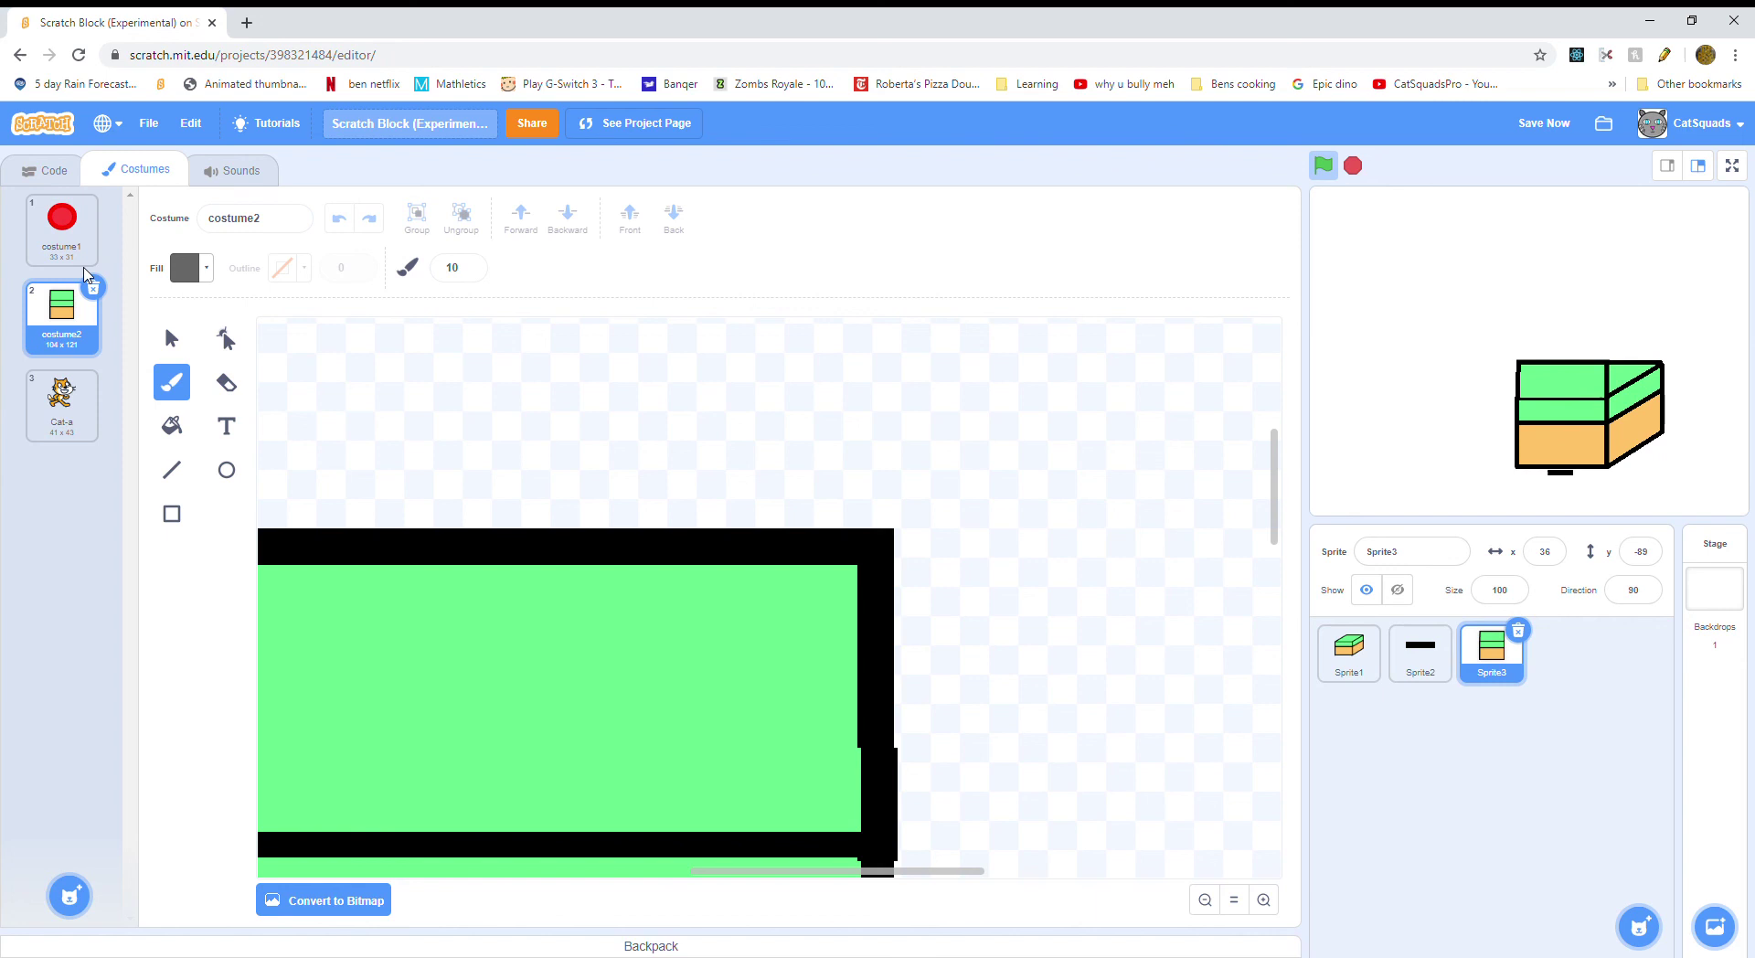
{"action": "left_click", "coordinate": [61, 224]}
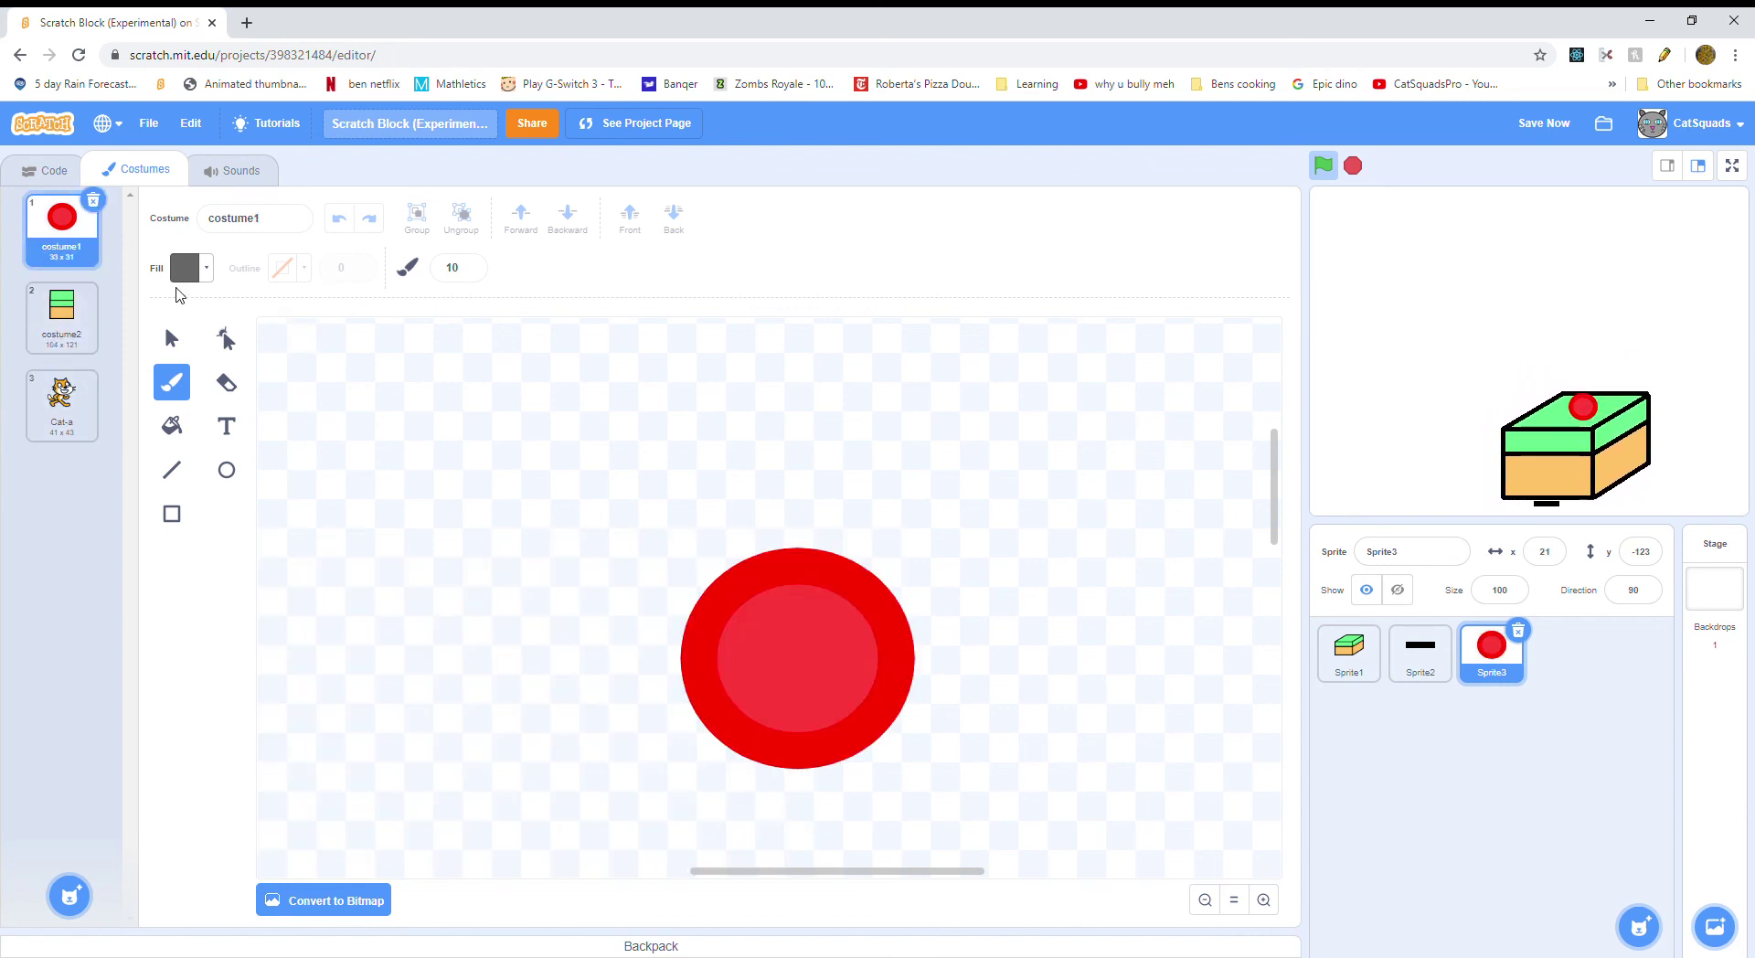
- Delete the green-and-orange block costume2 from Sprite3 and switch the sprite to the red circle costume1
{"action": "left_click", "coordinate": [87, 301]}
{"action": "left_click", "coordinate": [93, 291]}
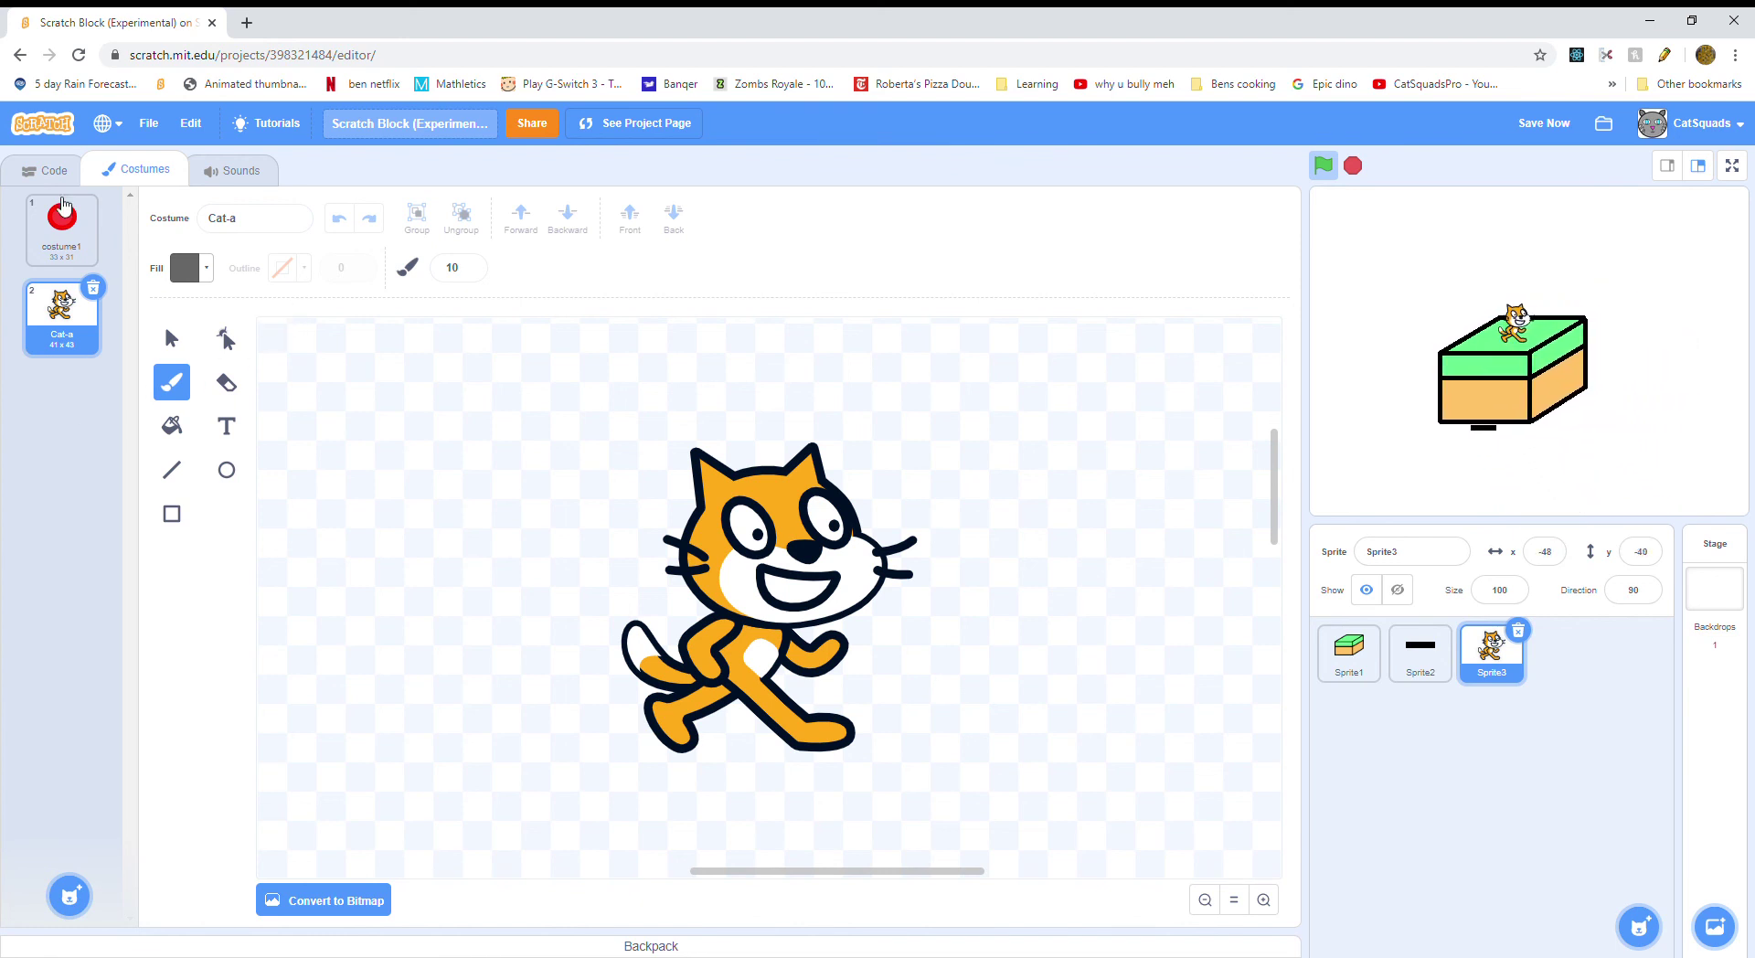
{"action": "left_click", "coordinate": [75, 241]}
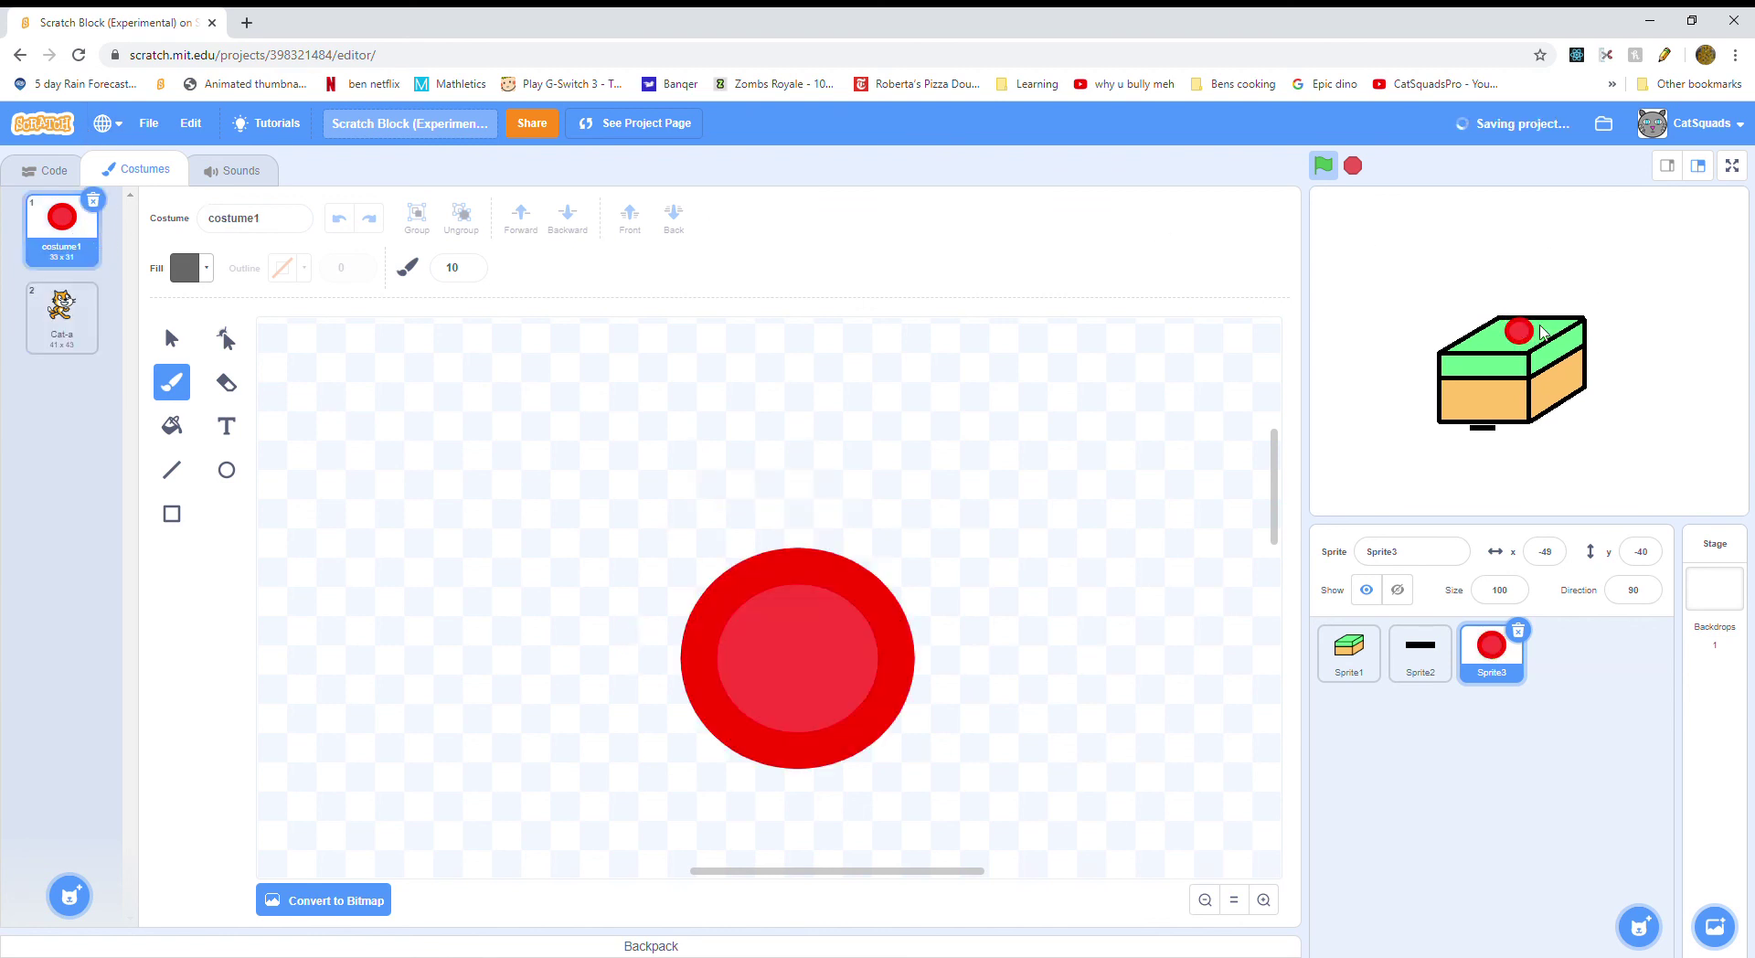